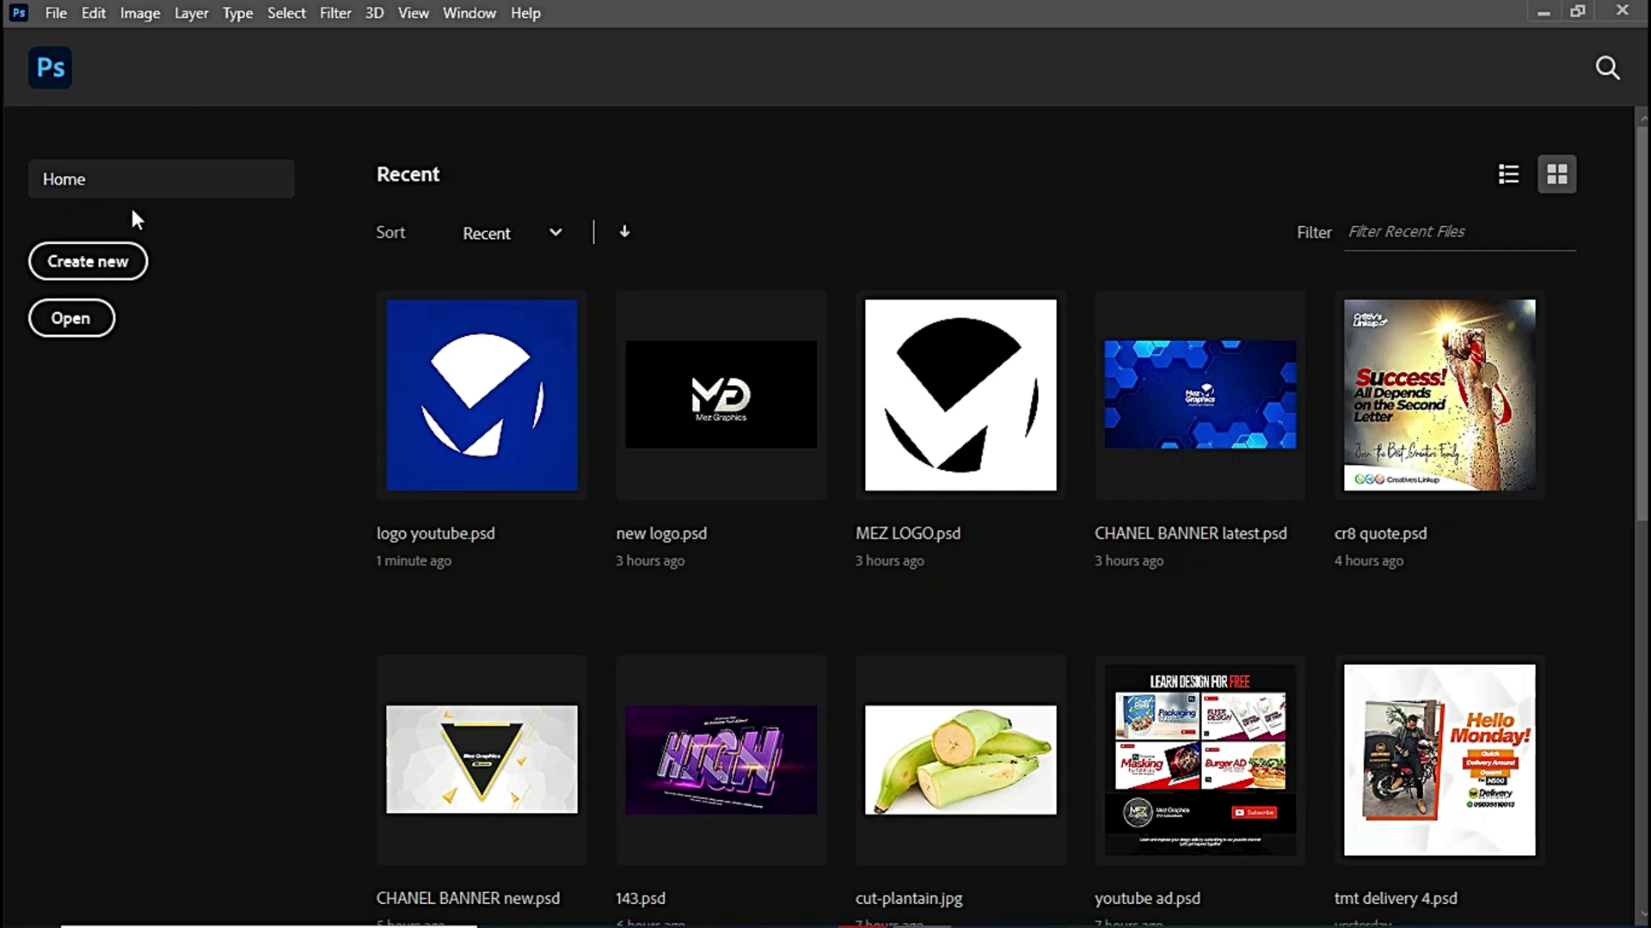
Create a new landscape A5 document at 300 ppi
{"action": "left_click", "coordinate": [125, 261]}
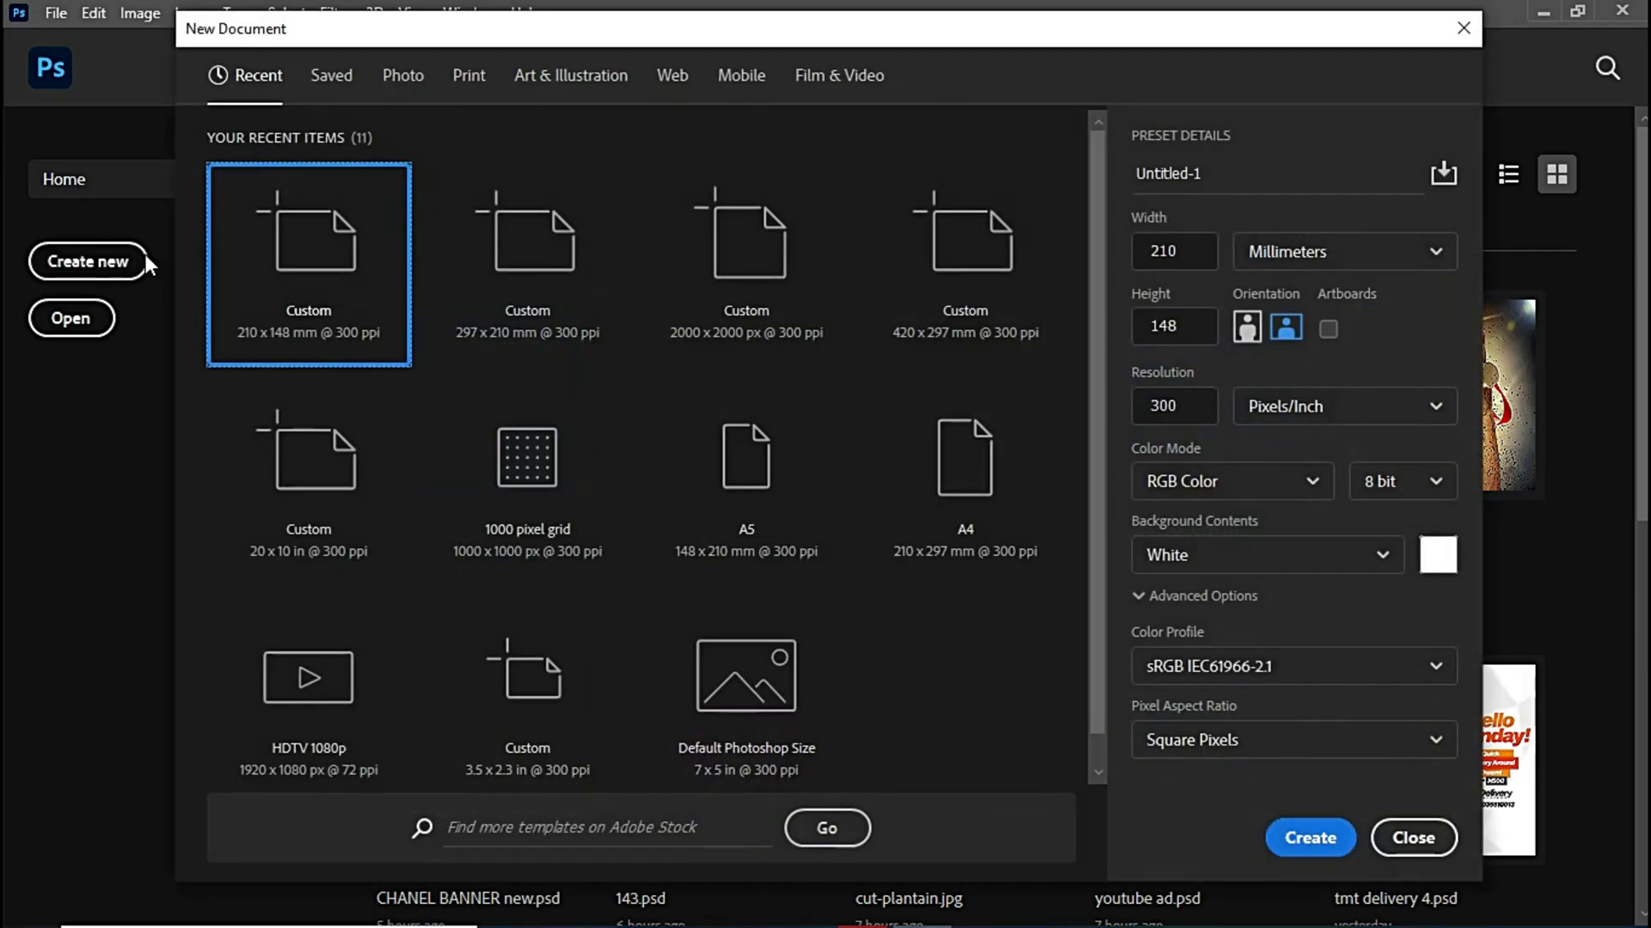
{"action": "left_click", "coordinate": [708, 466]}
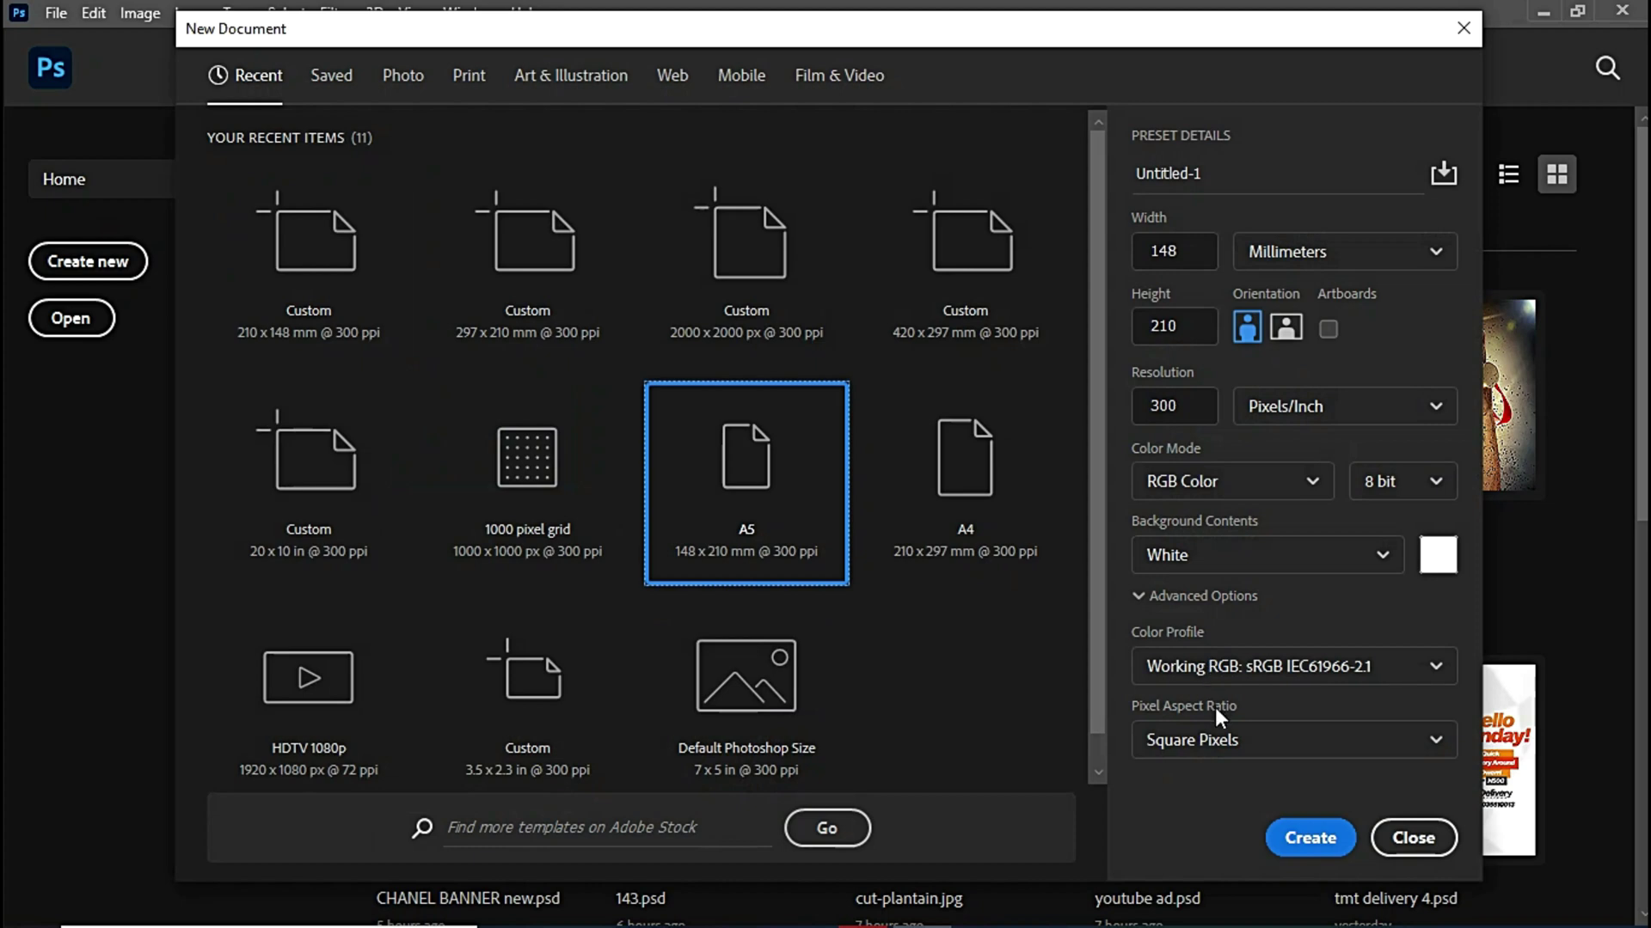
{"action": "left_click", "coordinate": [1286, 327]}
{"action": "left_click", "coordinate": [1299, 834]}
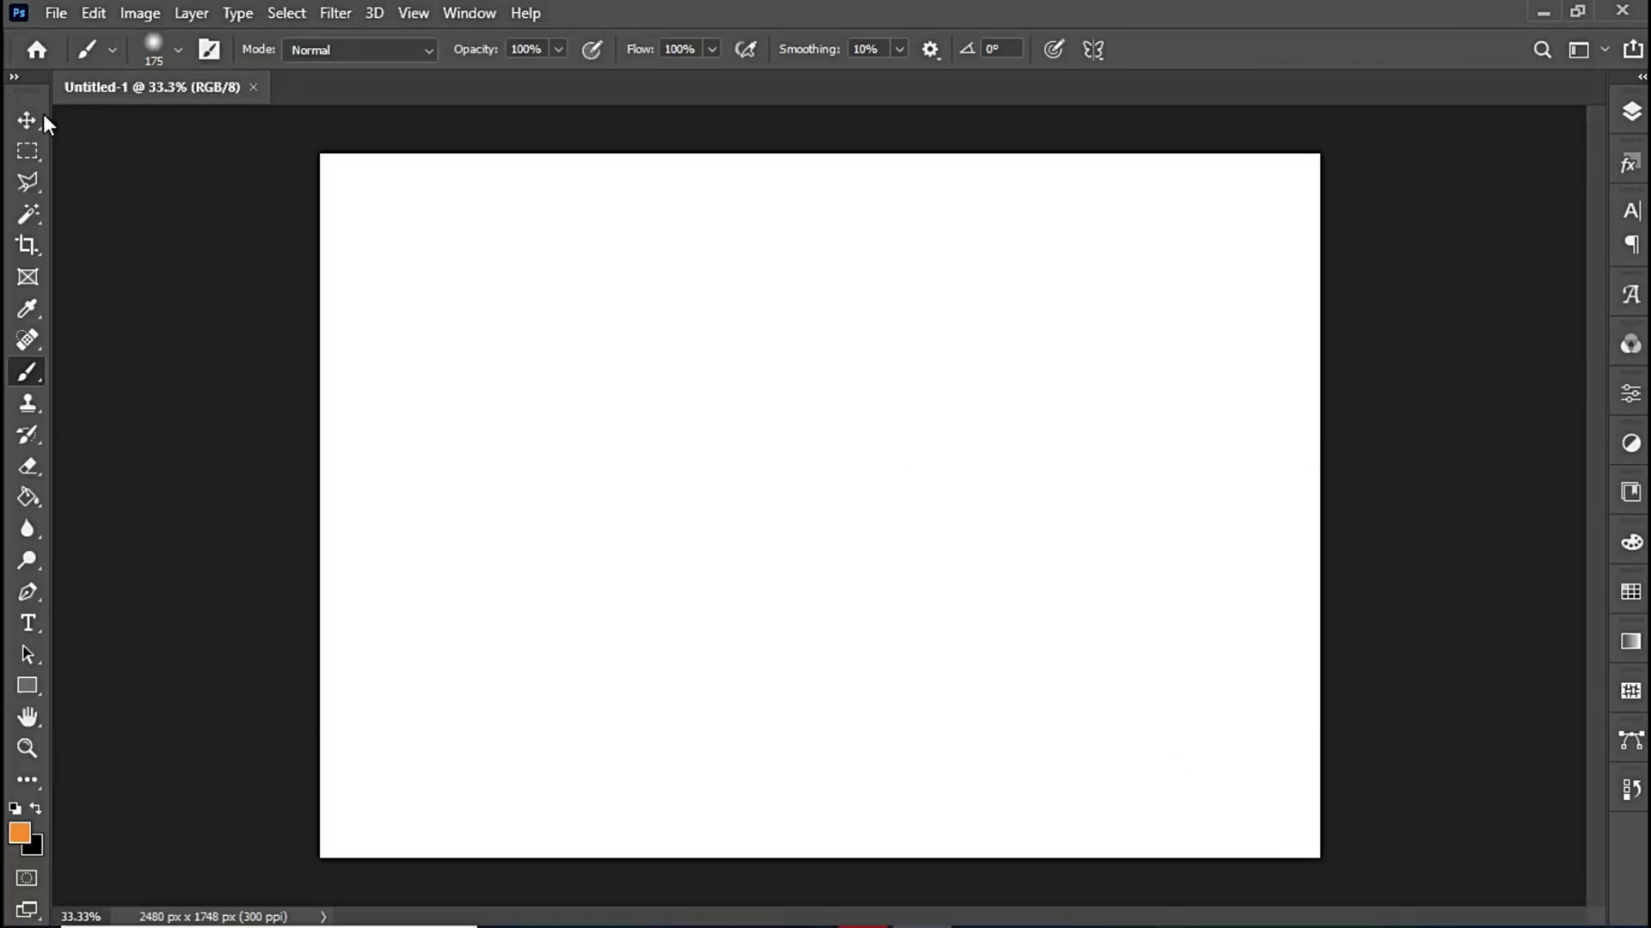
Place the soldier-holding-a-skull photo as an embedded layer, enlarged to fill the canvas
{"action": "left_click", "coordinate": [29, 119]}
{"action": "left_click", "coordinate": [51, 15]}
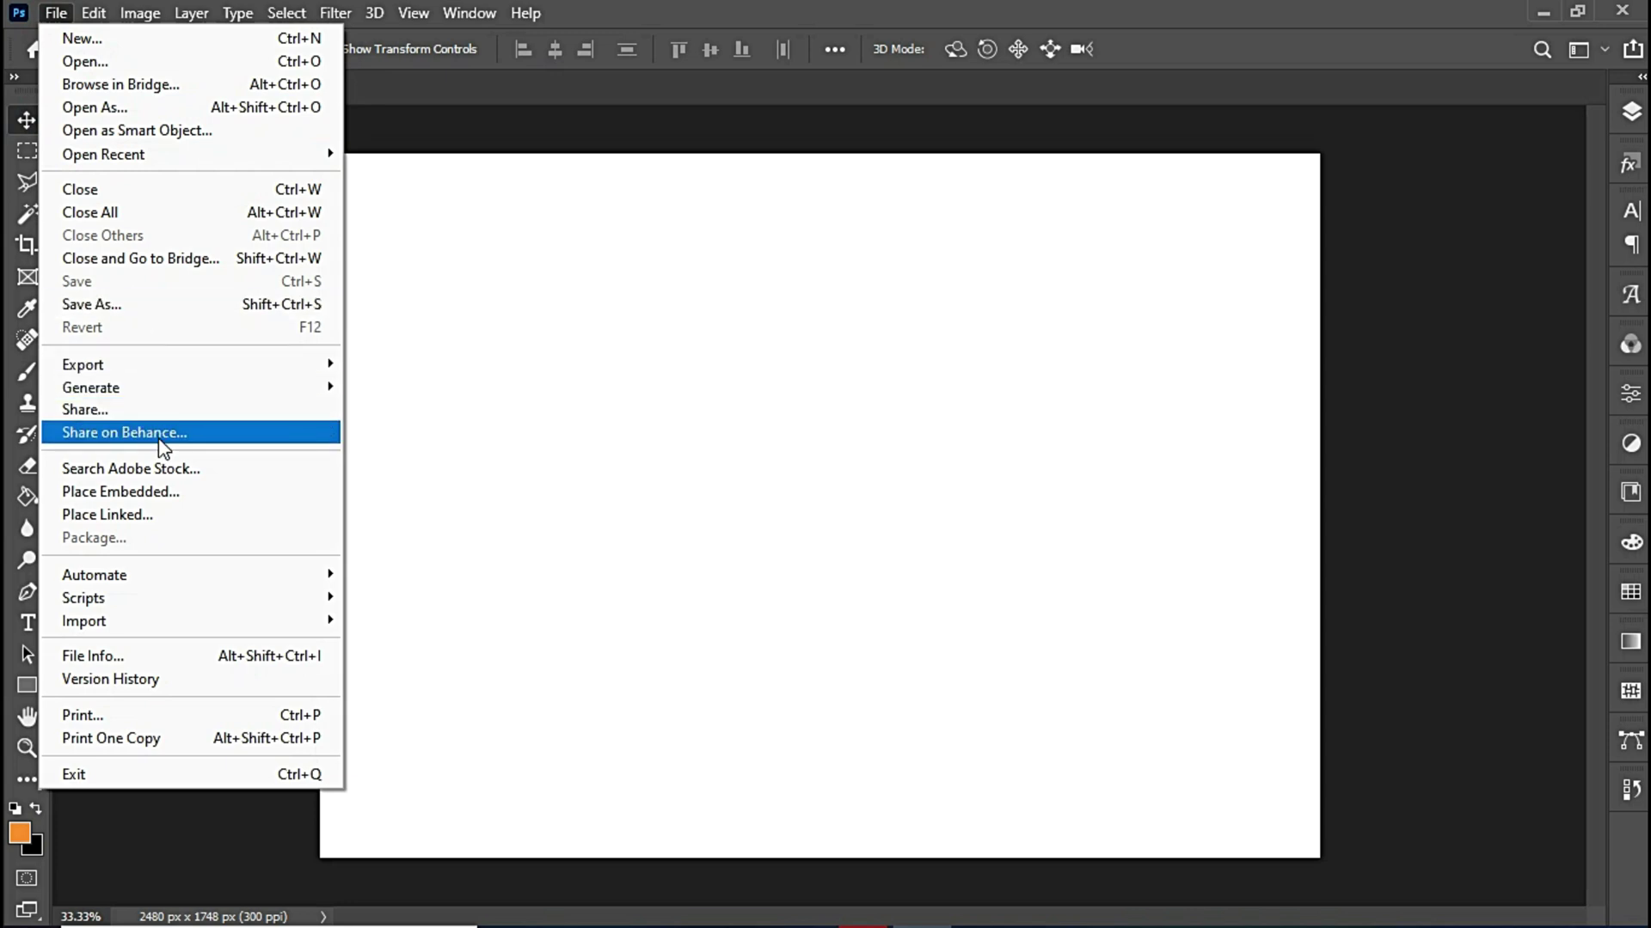
{"action": "left_click", "coordinate": [141, 494]}
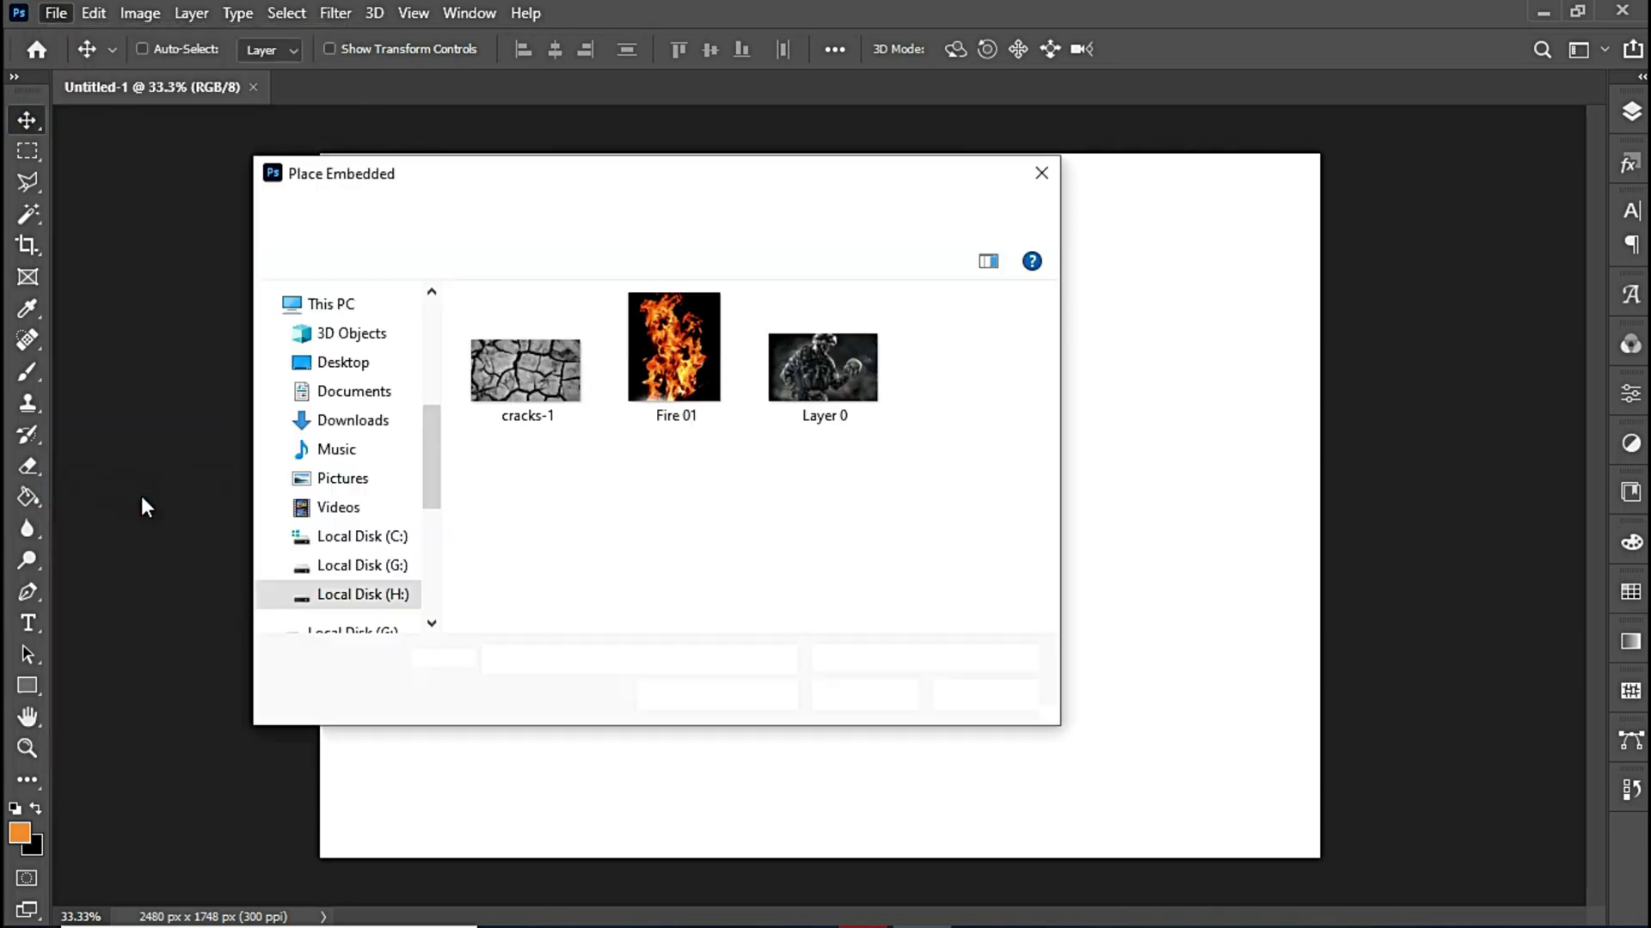
{"action": "double_click", "coordinate": [792, 368]}
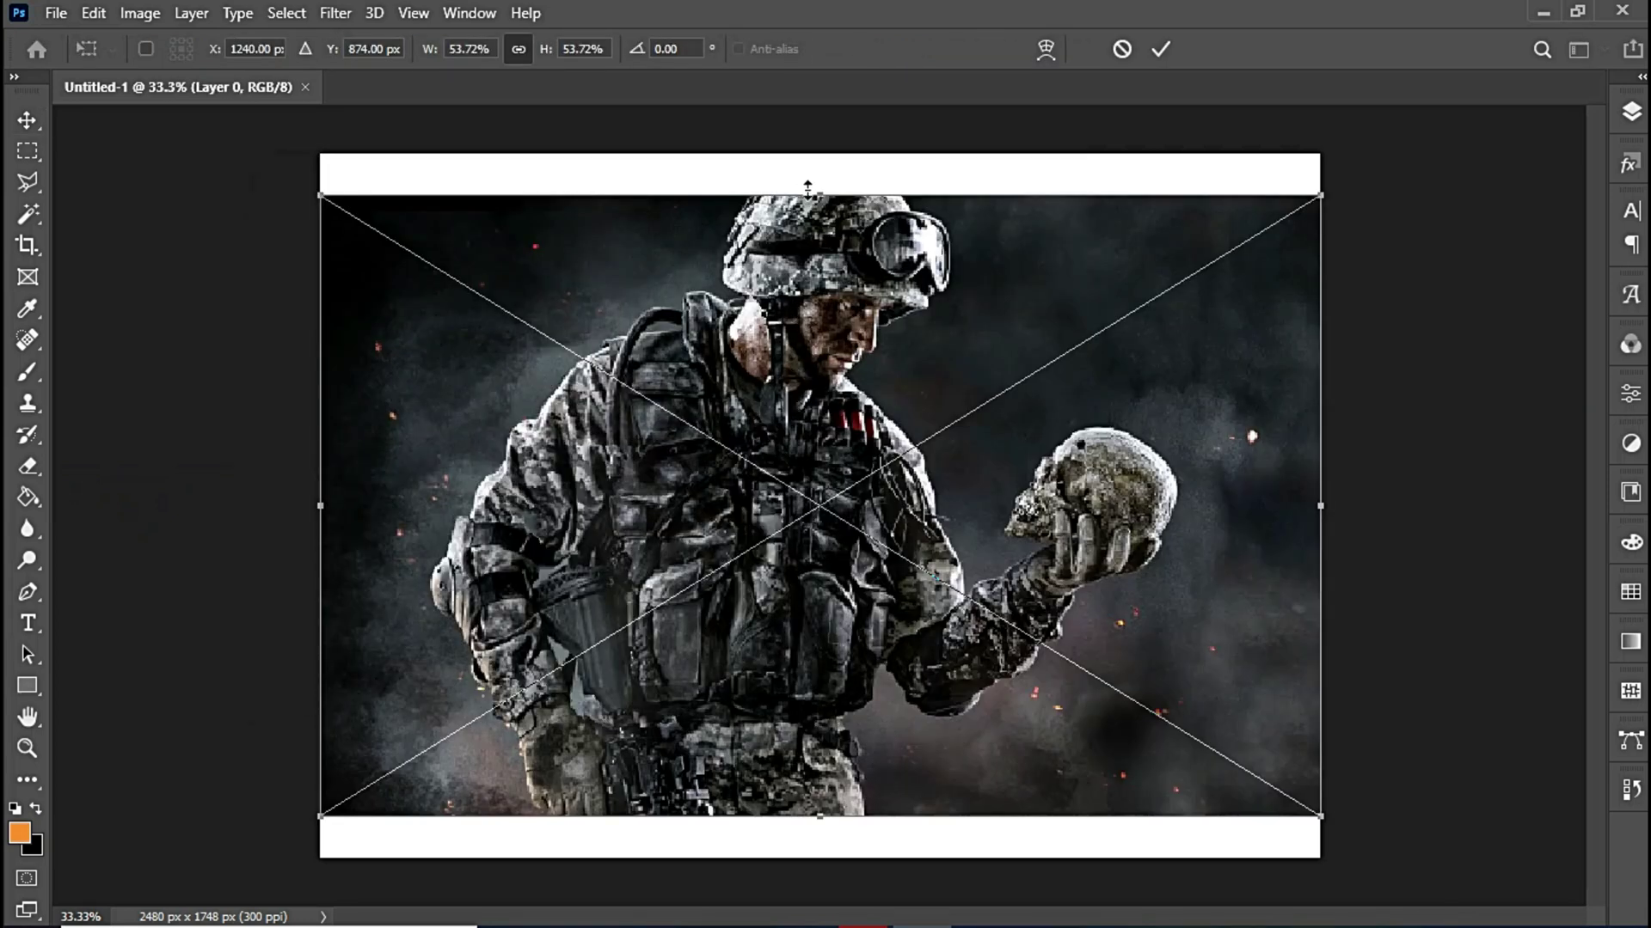
{"action": "left_click_drag", "start_coordinate": [812, 195], "coordinate": [815, 155]}
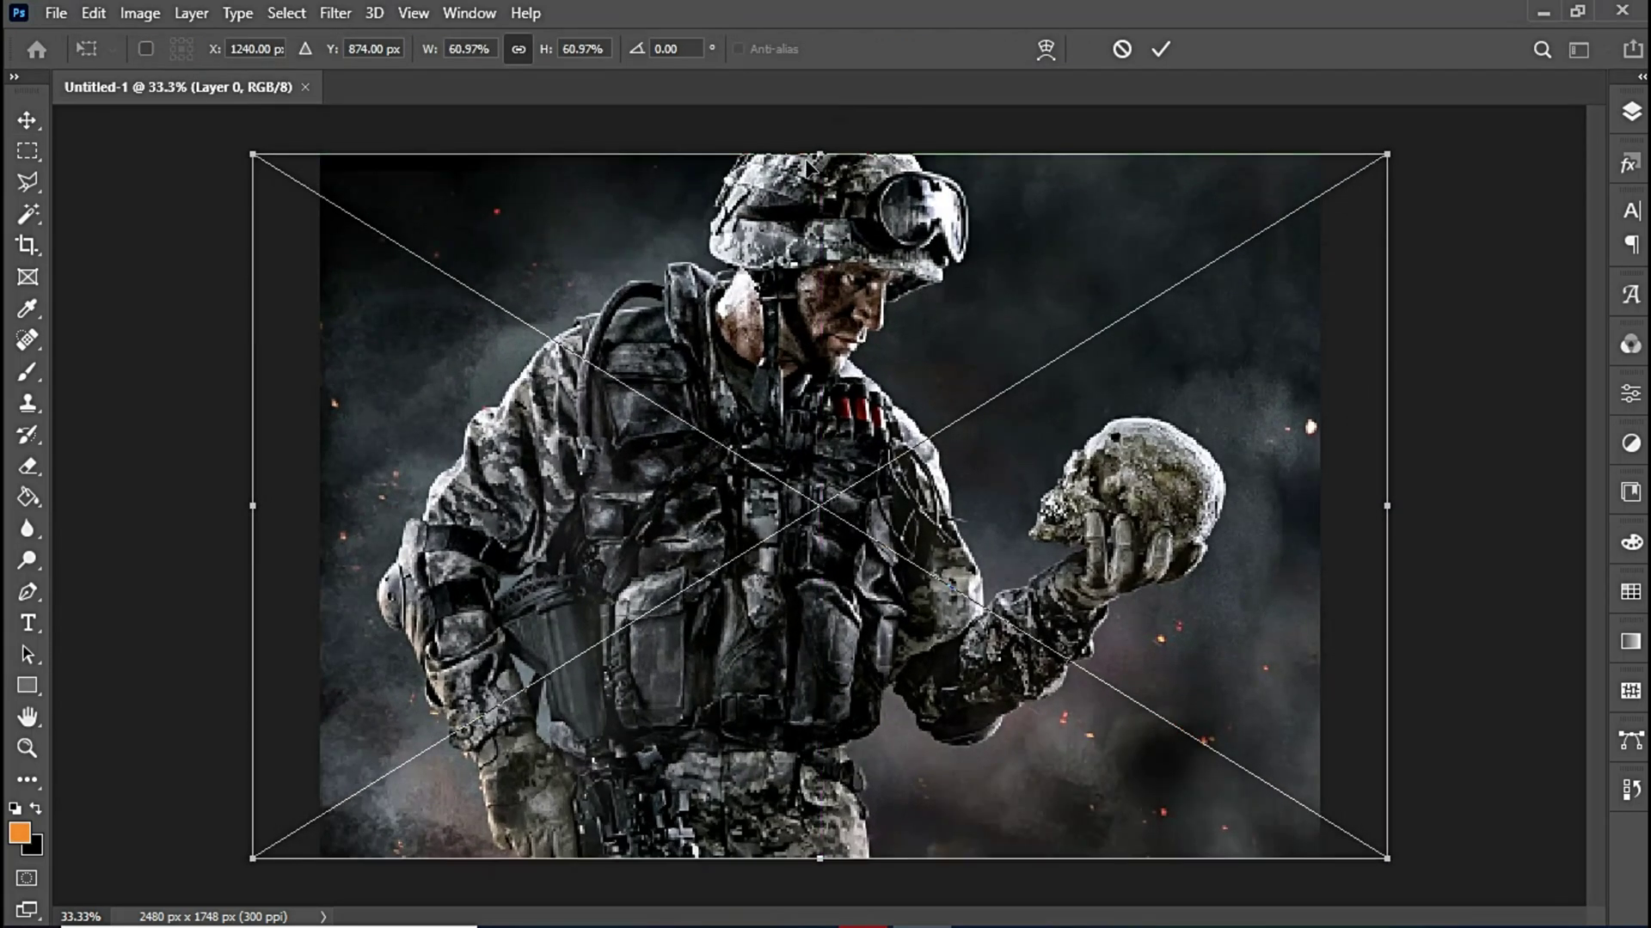
{"action": "left_click", "coordinate": [1154, 43]}
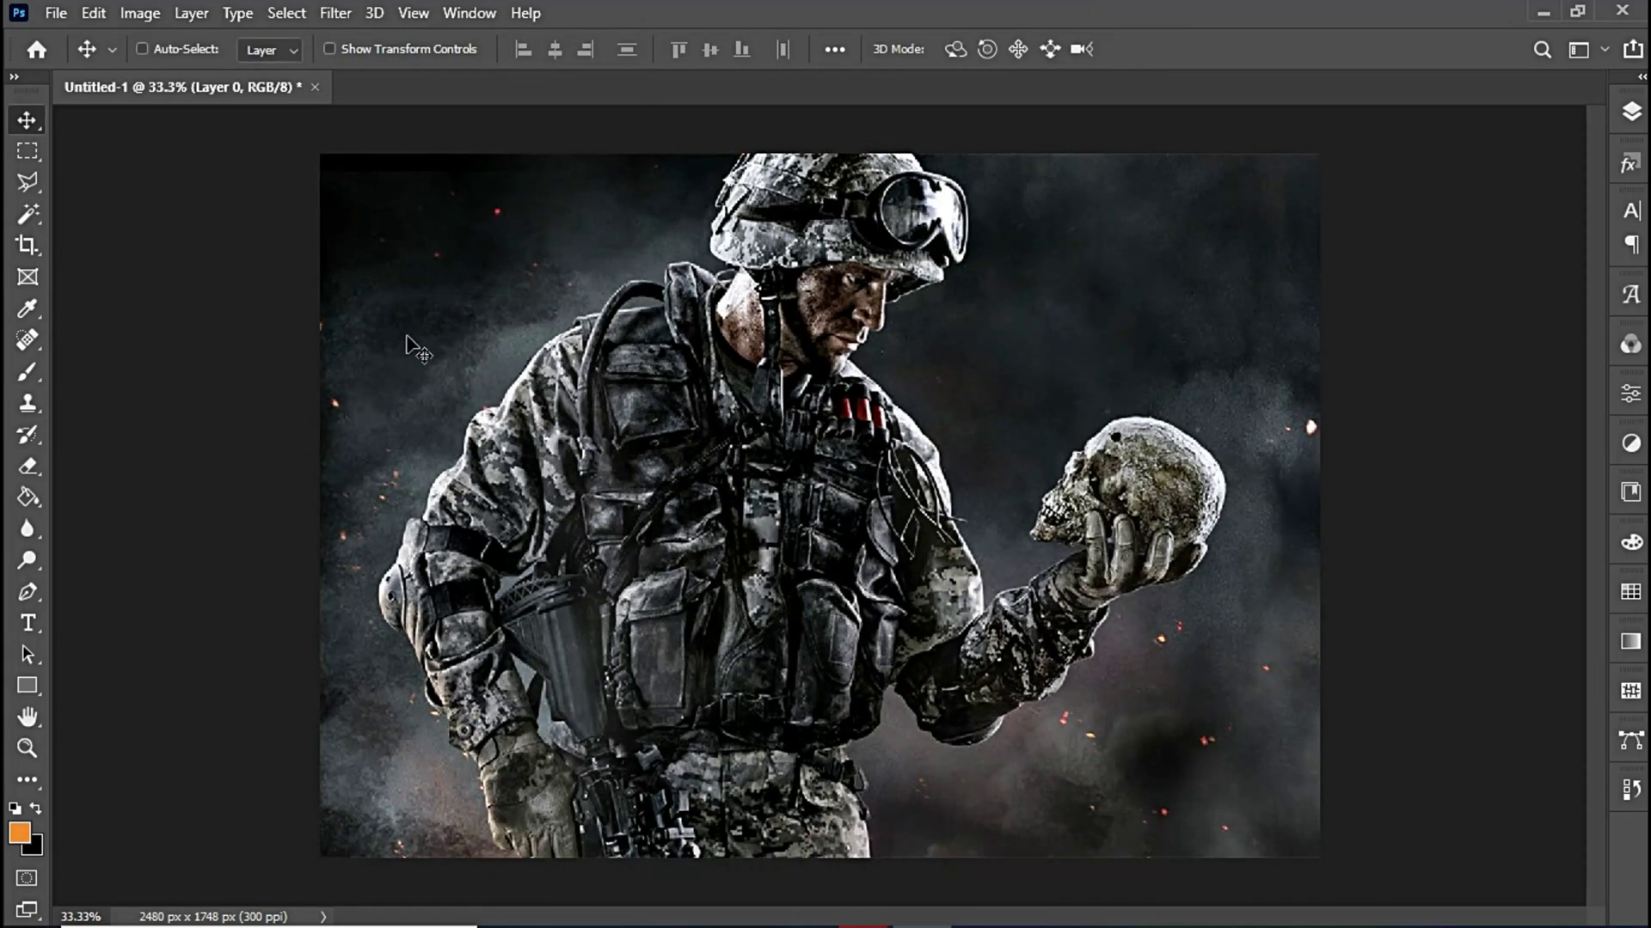
Place cracks-1, flip it vertically, shrink it and move it over the skull in hand
{"action": "left_click", "coordinate": [57, 13]}
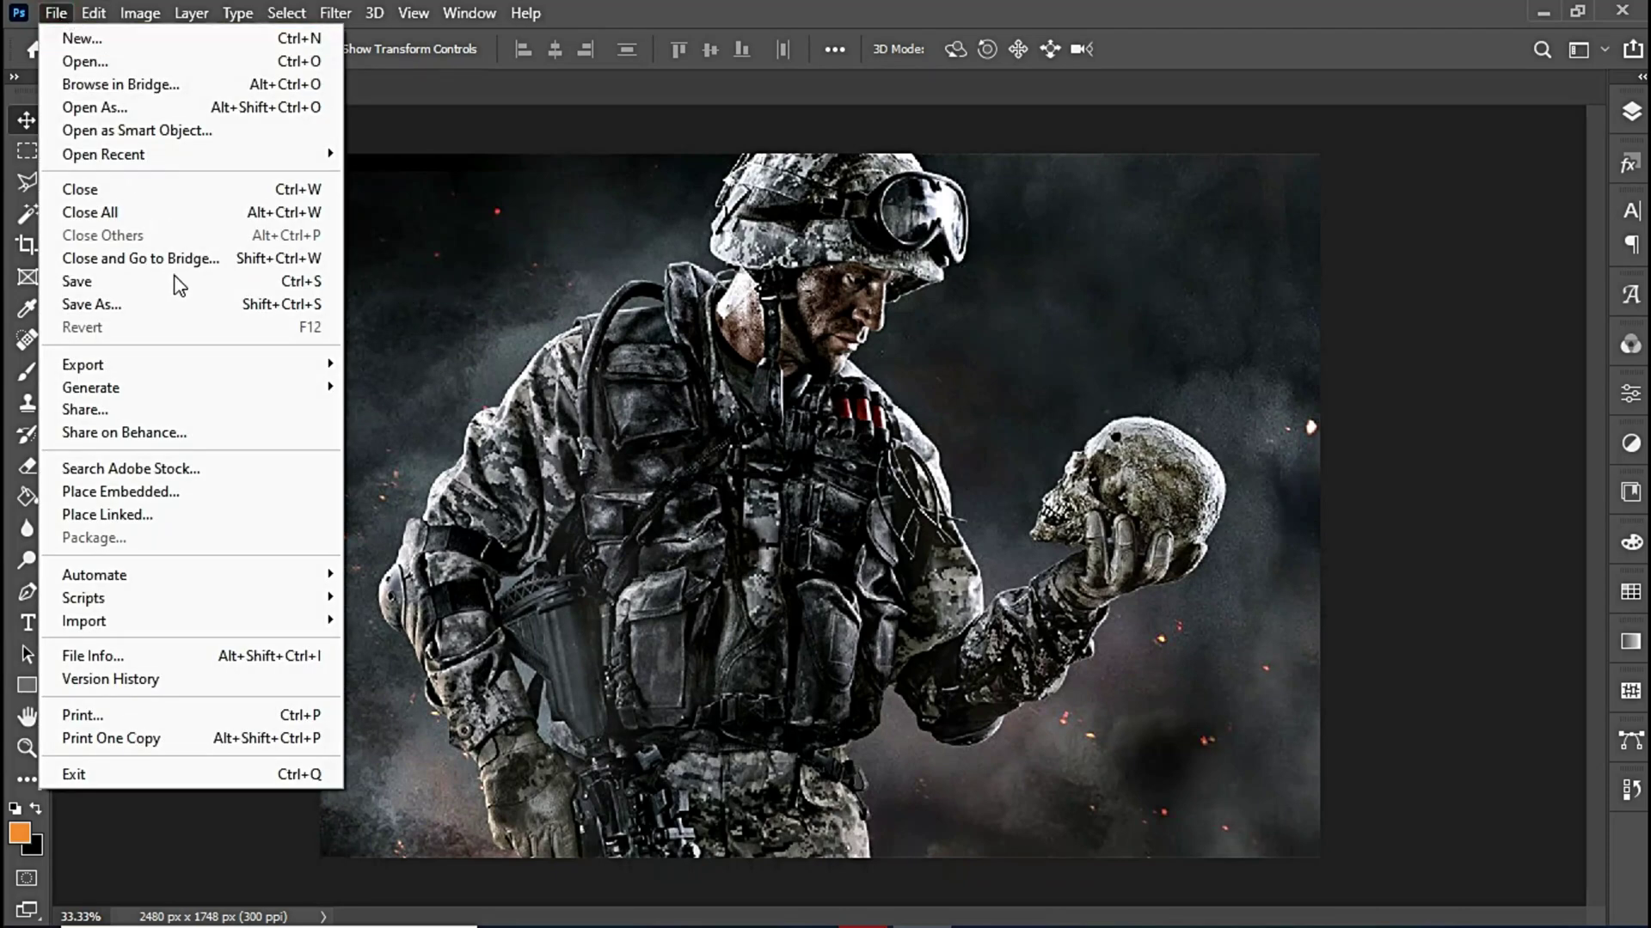
{"action": "left_click", "coordinate": [175, 499]}
{"action": "double_click", "coordinate": [533, 361]}
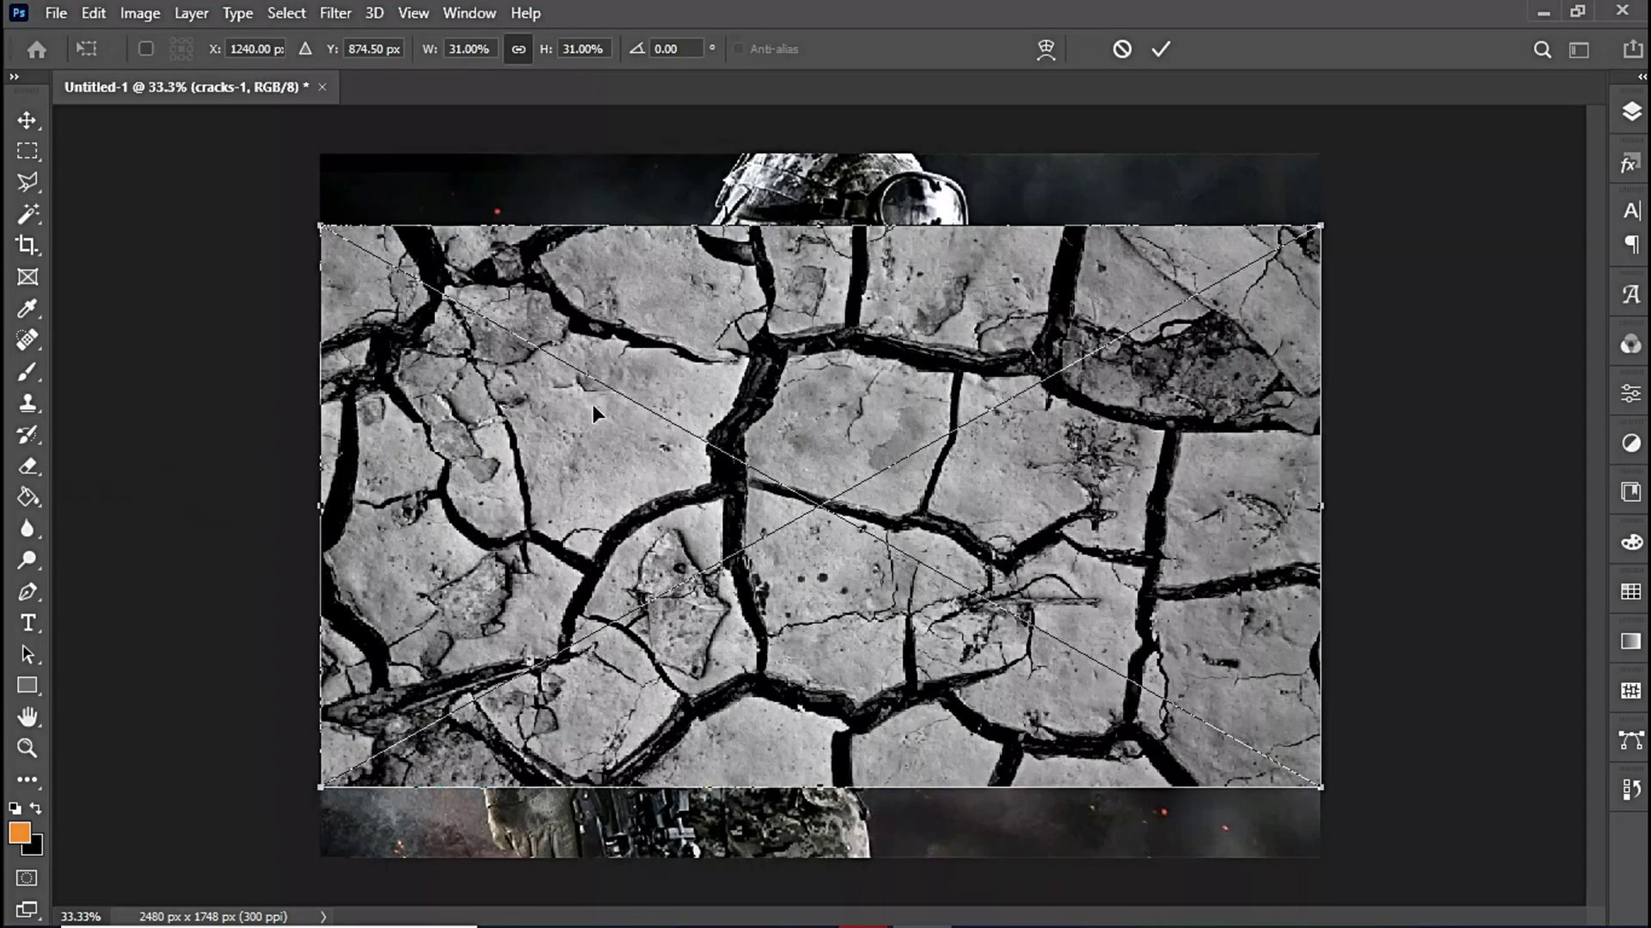
{"action": "right_click", "coordinate": [696, 545]}
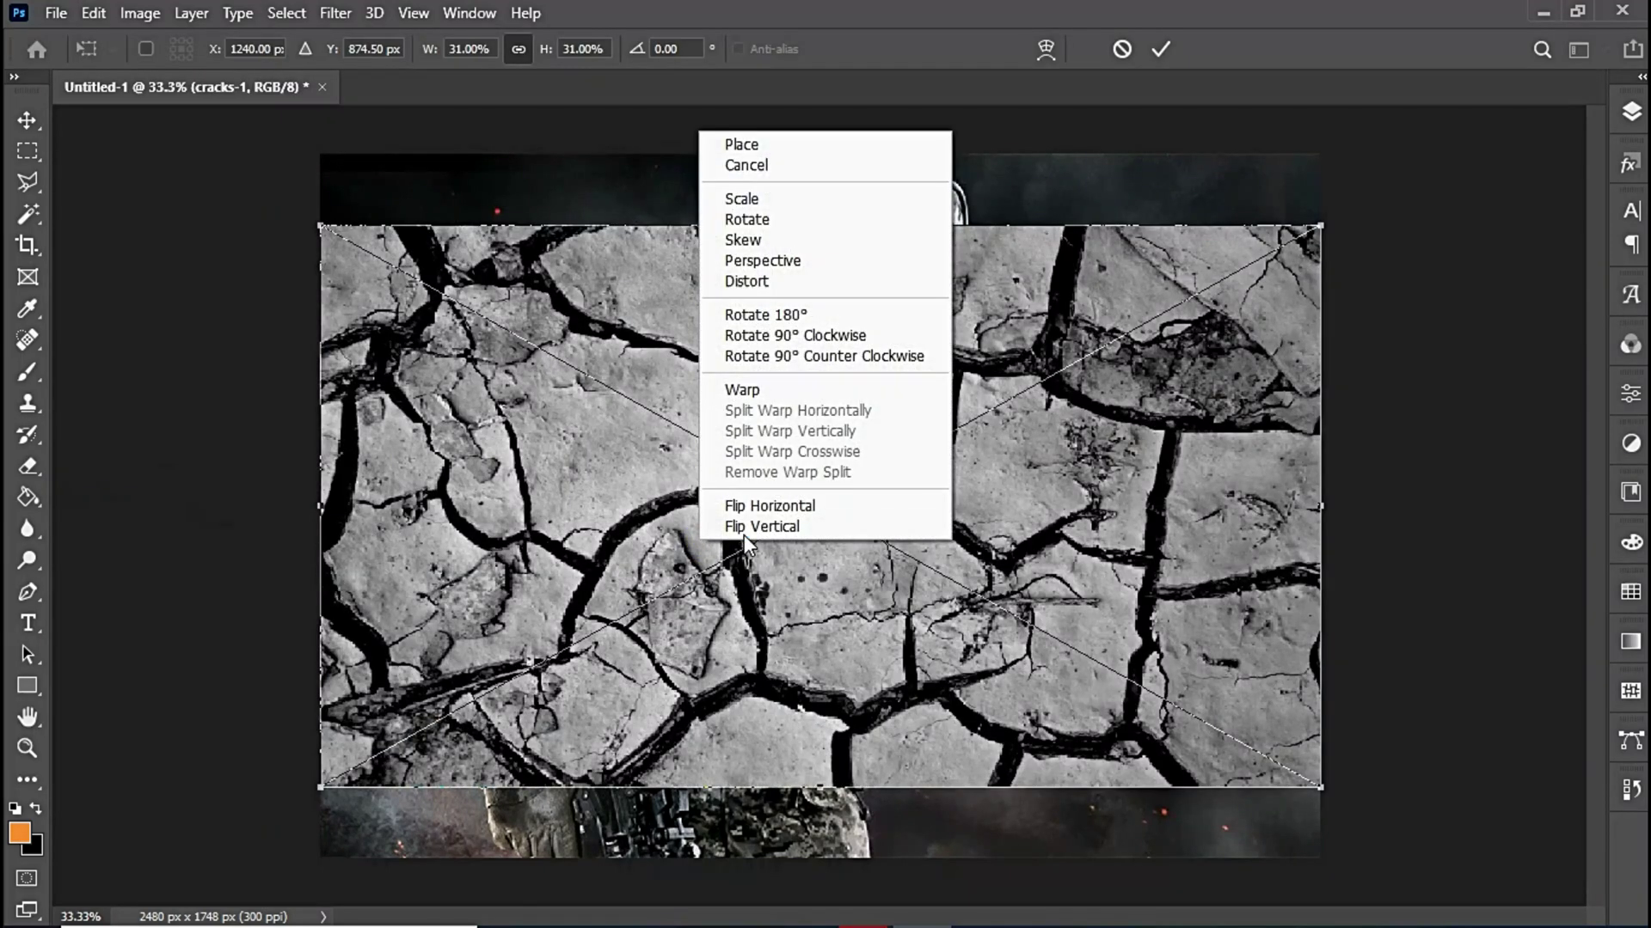
{"action": "left_click", "coordinate": [838, 526]}
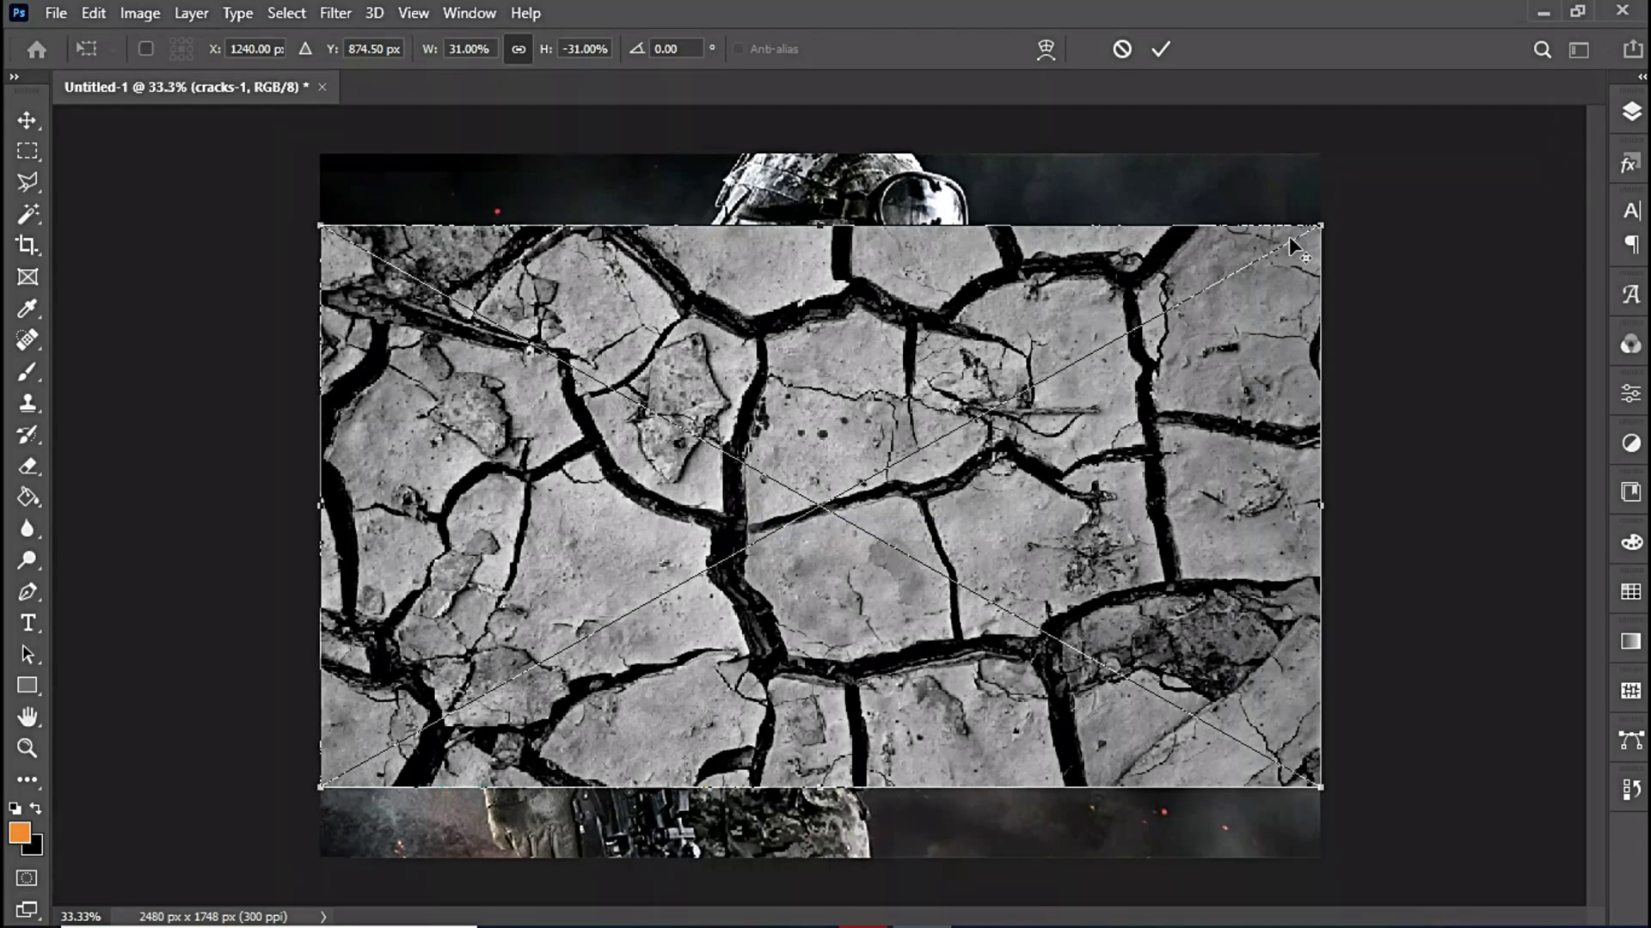
{"action": "left_click_drag", "start_coordinate": [1316, 226], "coordinate": [950, 432]}
{"action": "left_click_drag", "start_coordinate": [793, 513], "coordinate": [1117, 483]}
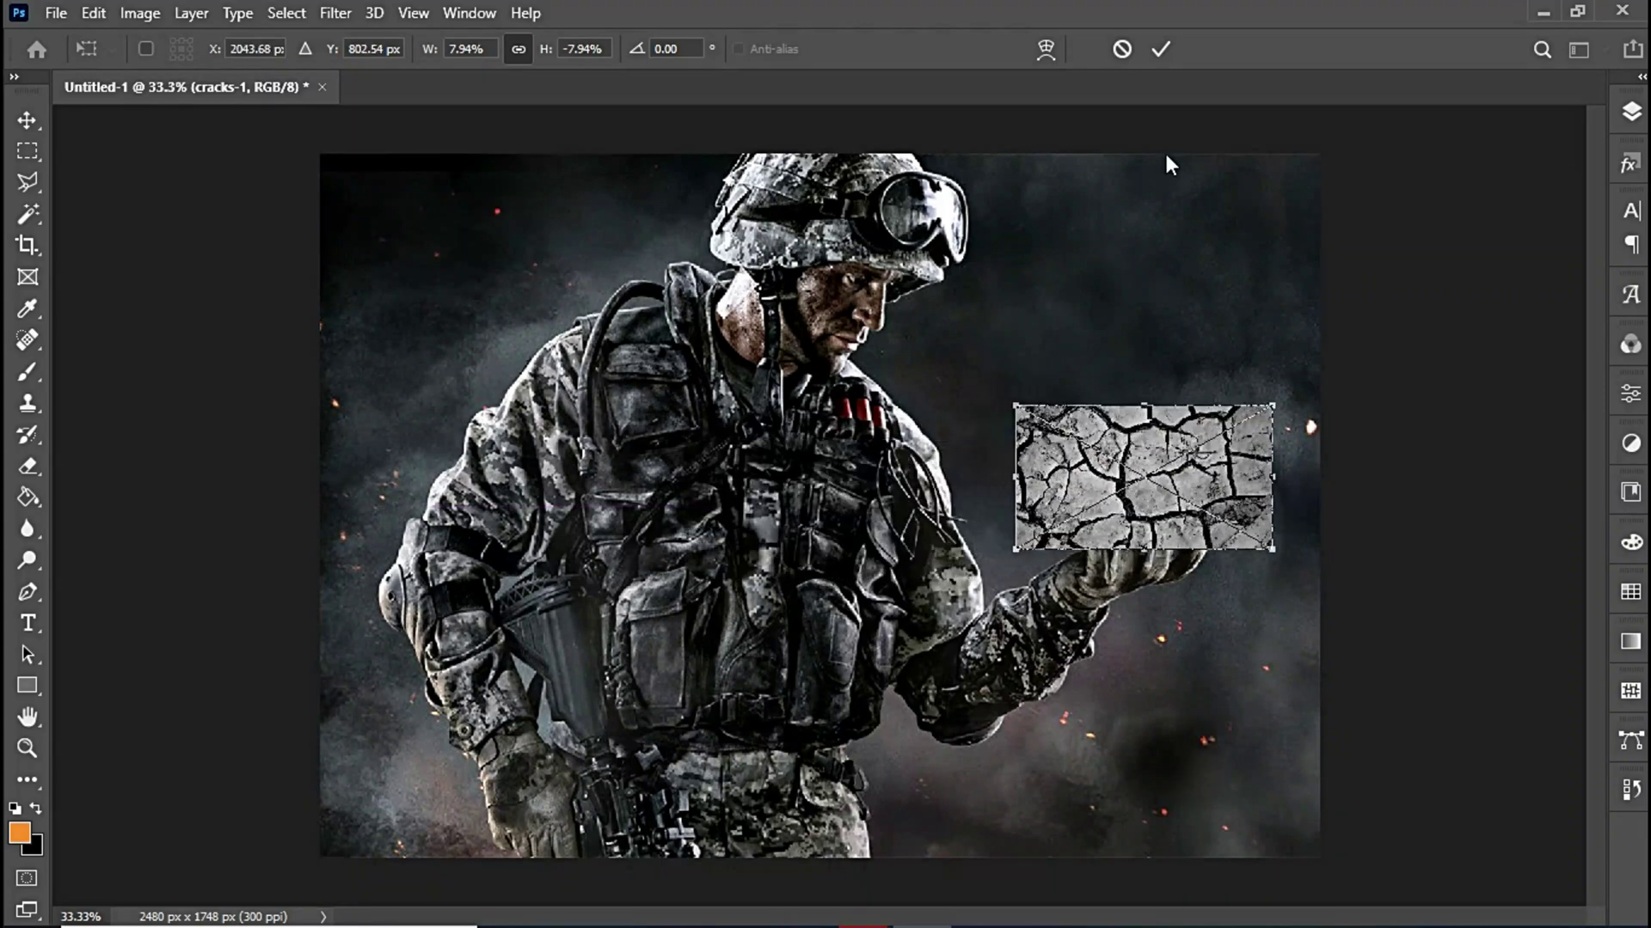
{"action": "left_click", "coordinate": [1161, 49]}
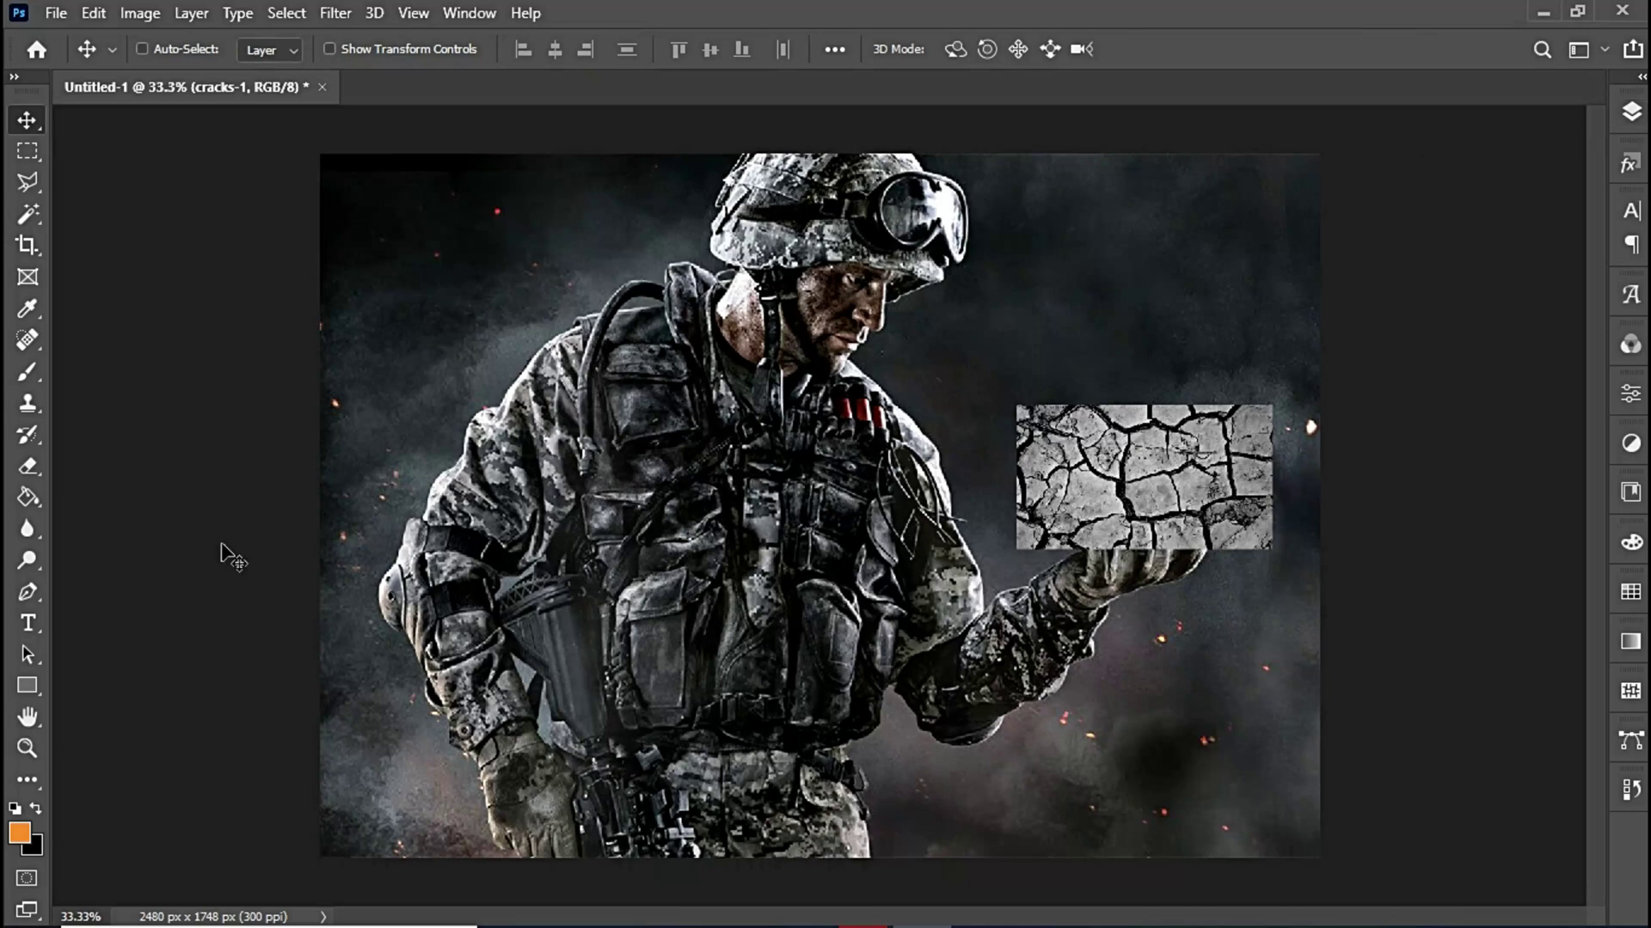
{"action": "left_click", "coordinate": [27, 748]}
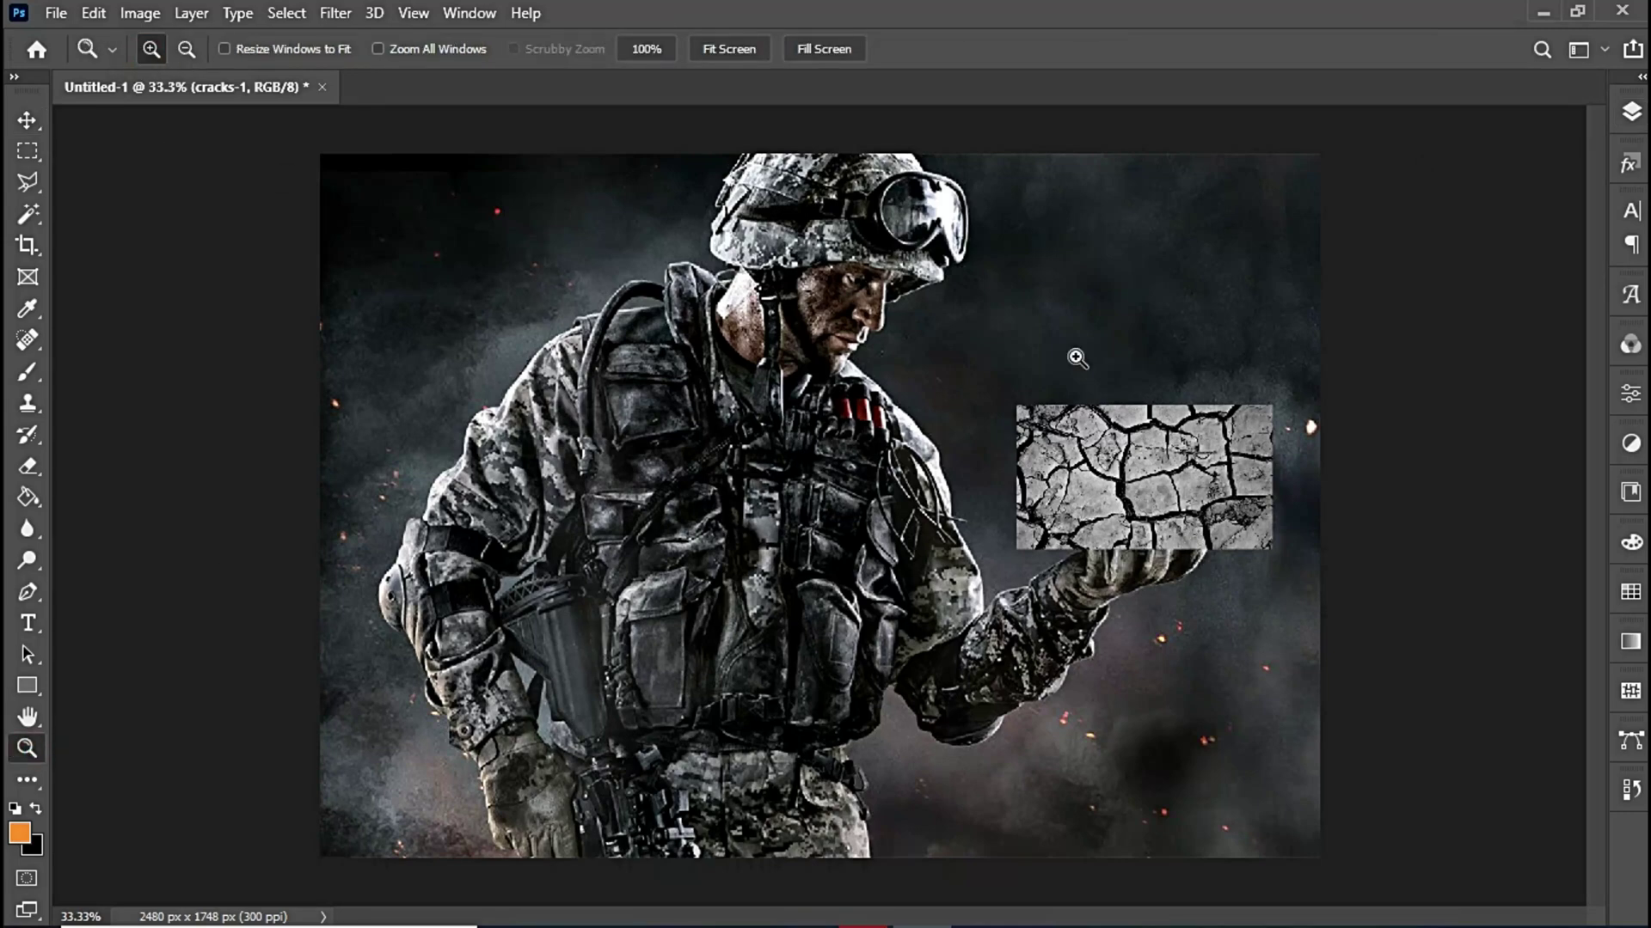
Zoom in on the skull, set cracks-1 to Hard Light, and add a layer mask
{"action": "left_click", "coordinate": [1292, 515]}
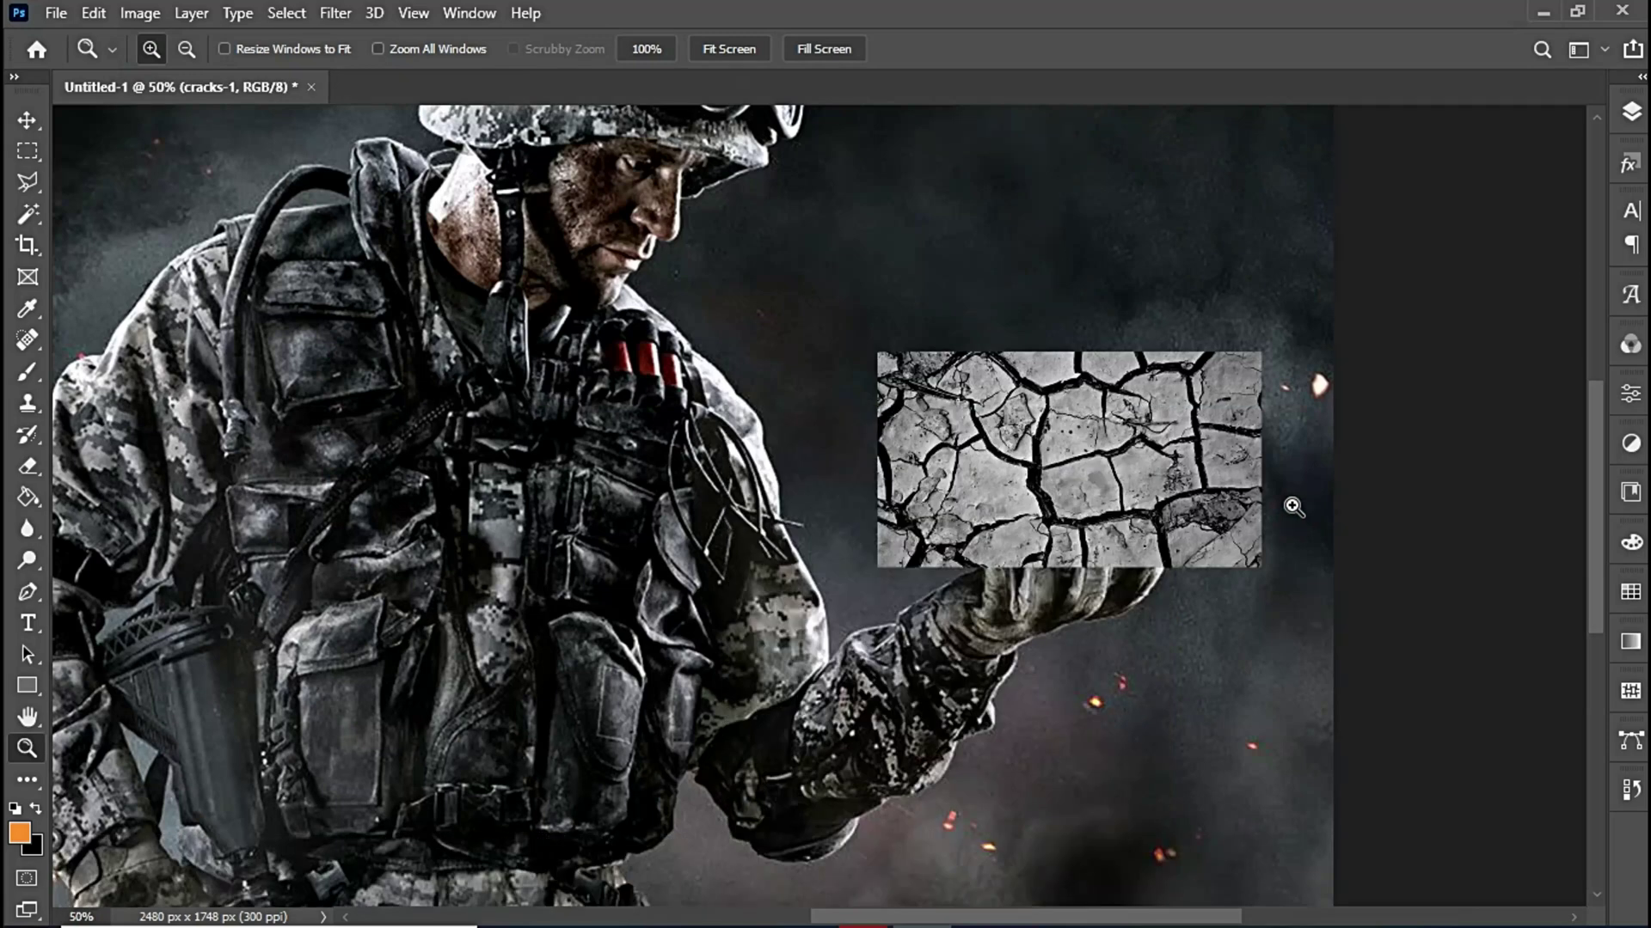
{"action": "left_click", "coordinate": [1292, 503]}
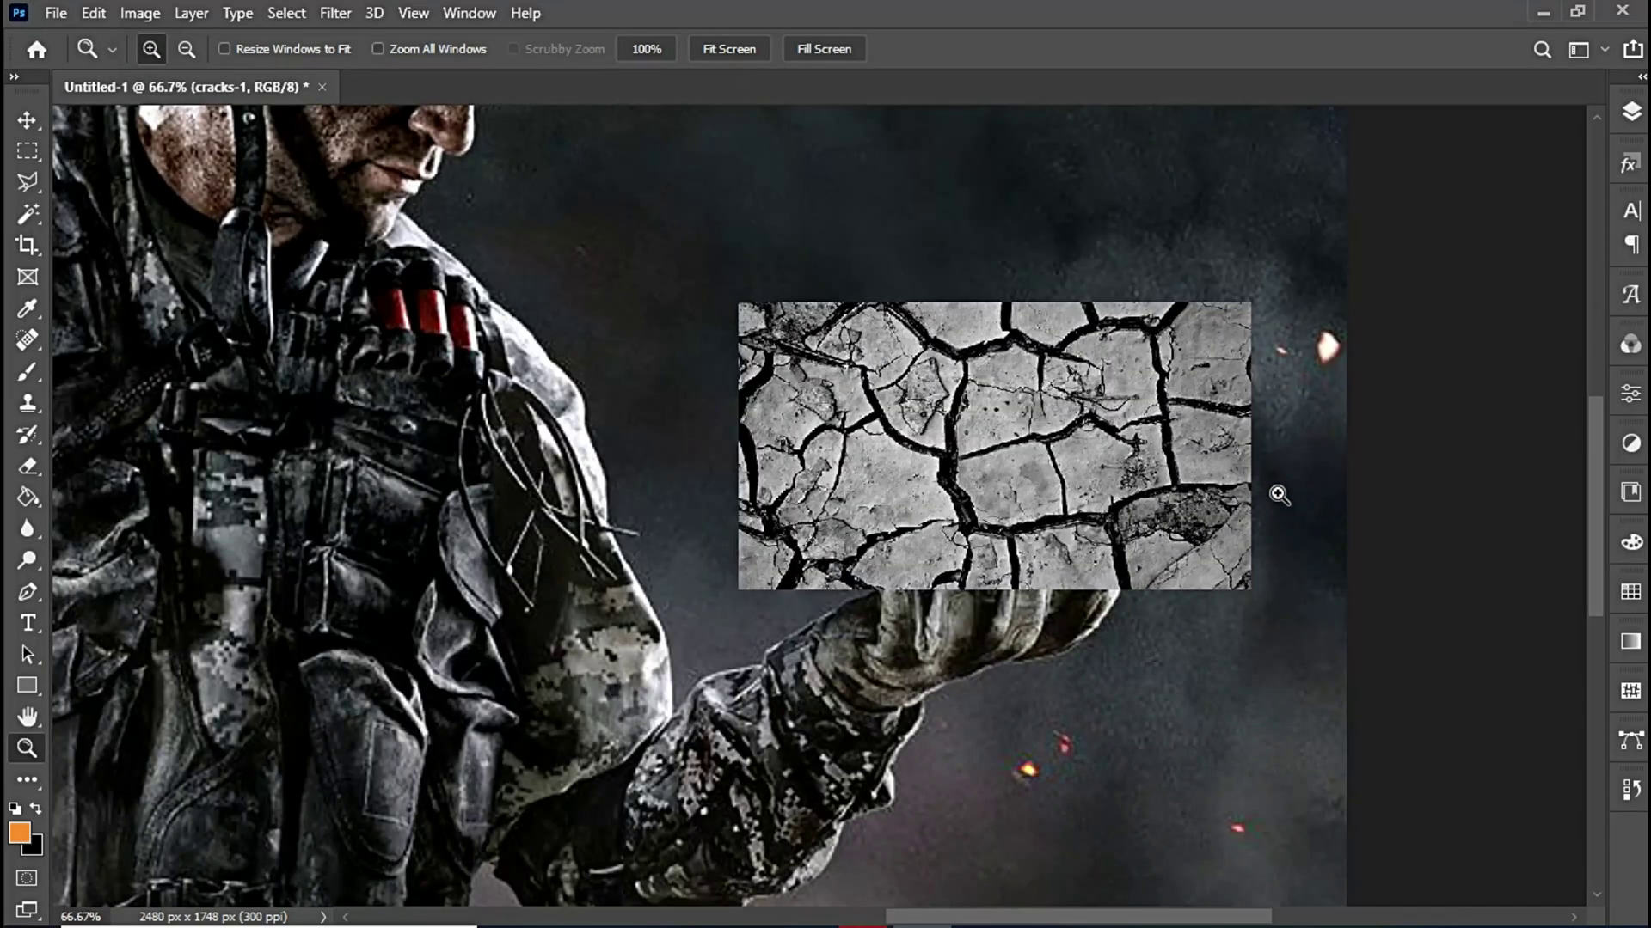
{"action": "left_click", "coordinate": [1630, 113]}
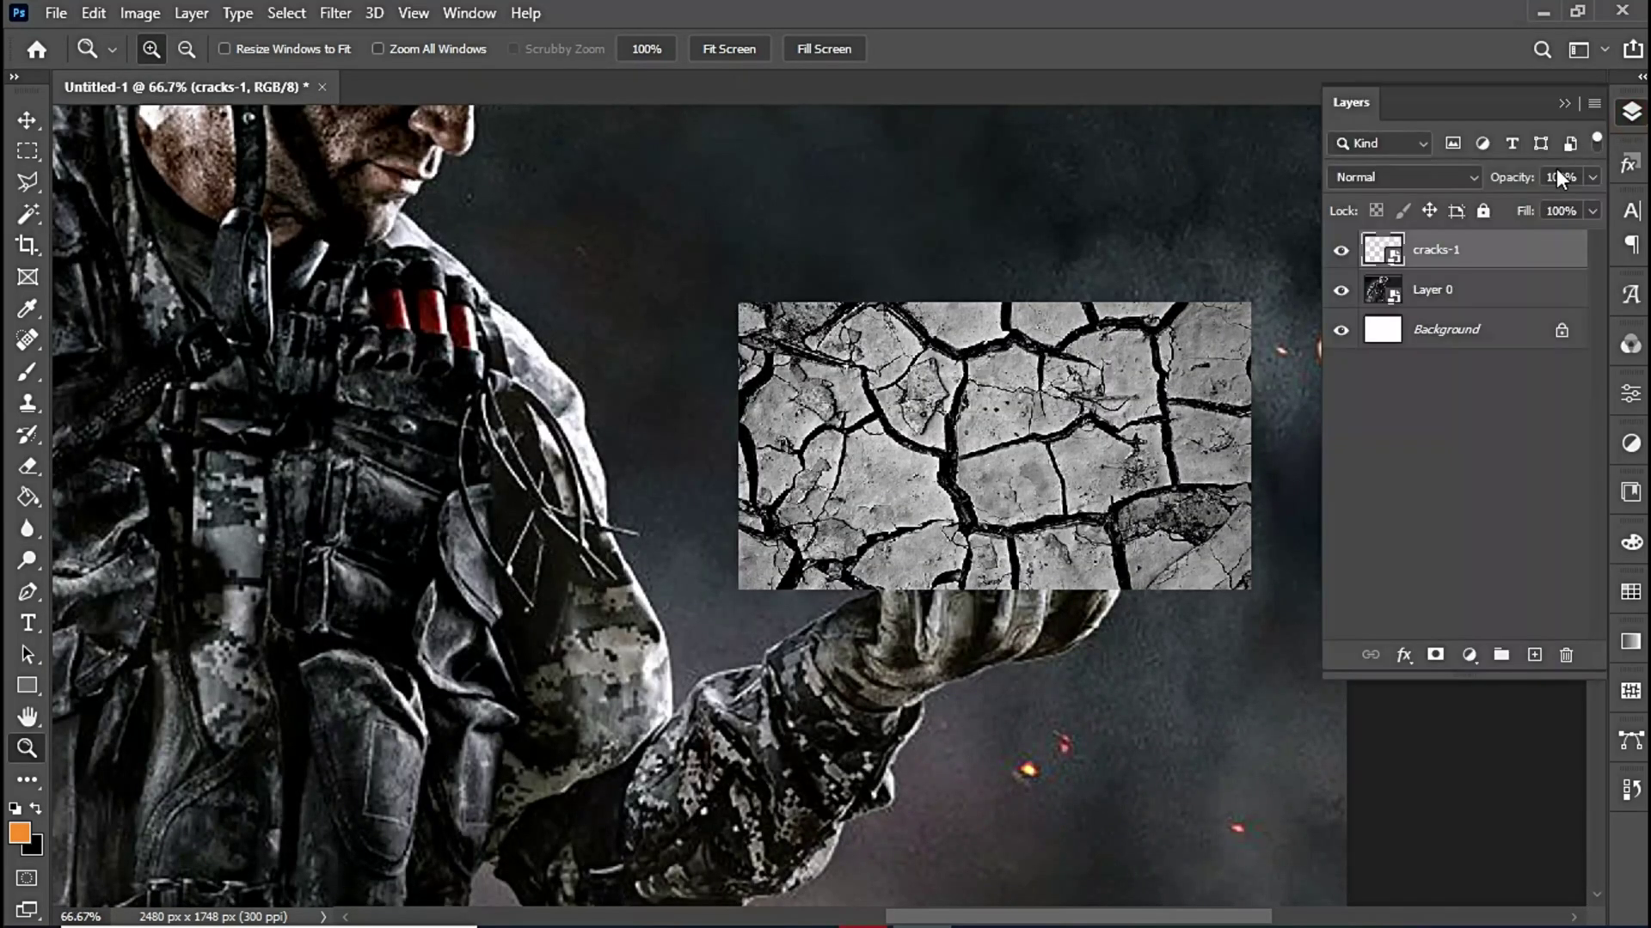
{"action": "right_click", "coordinate": [1447, 248]}
{"action": "left_click", "coordinate": [1485, 254]}
{"action": "left_click", "coordinate": [1447, 177]}
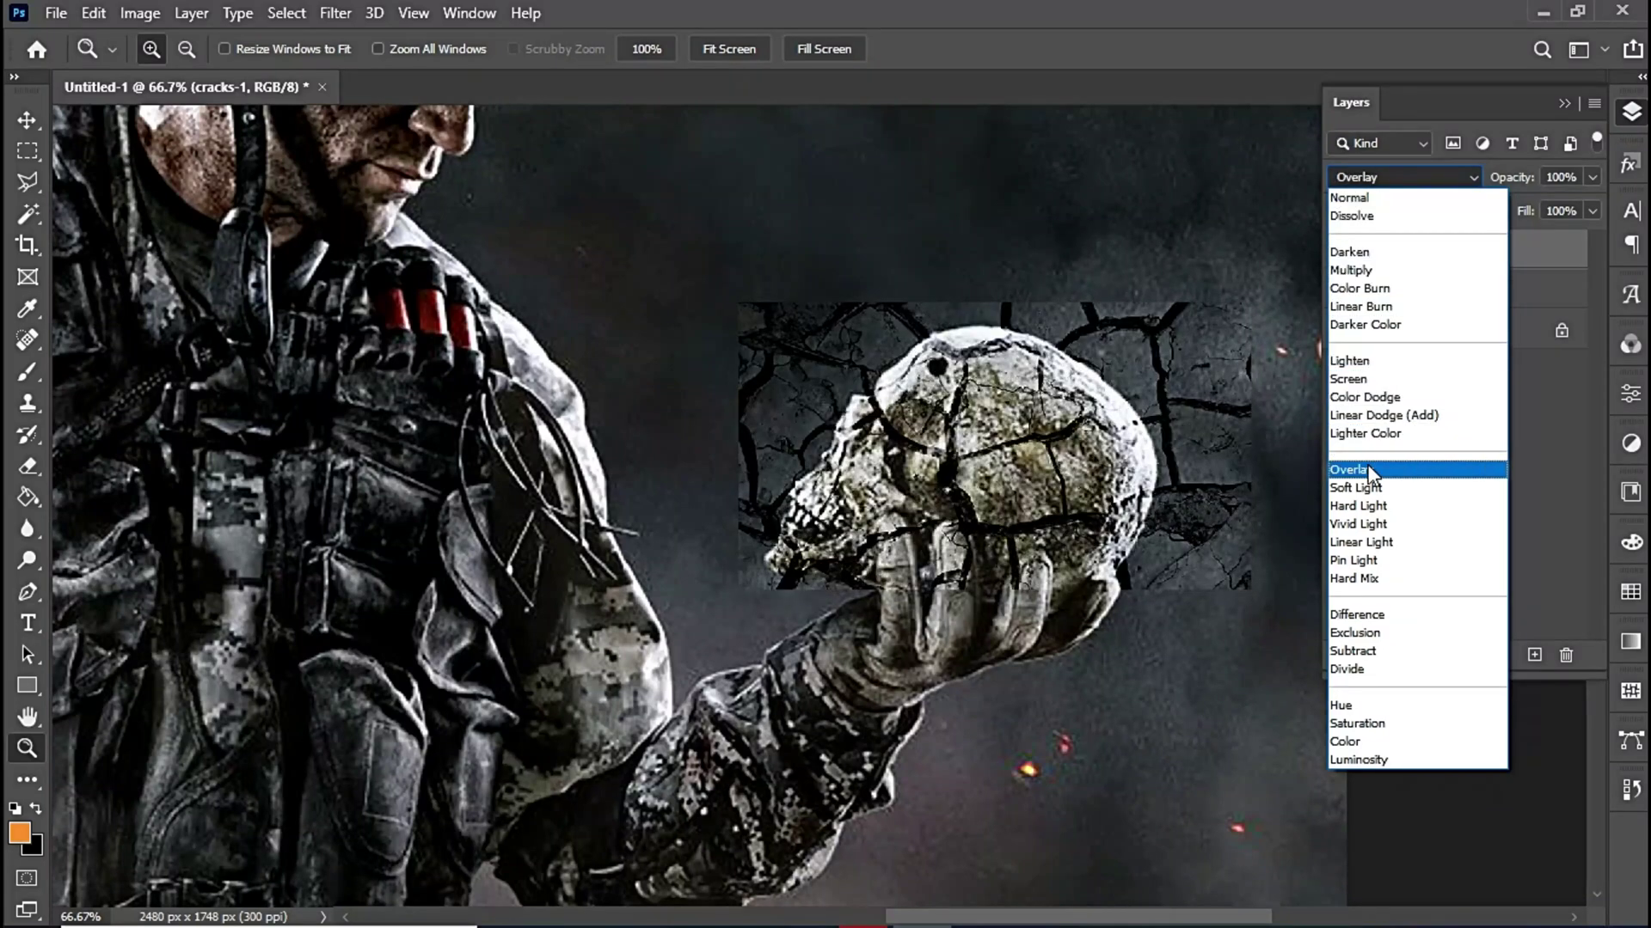
{"action": "left_click", "coordinate": [1365, 513]}
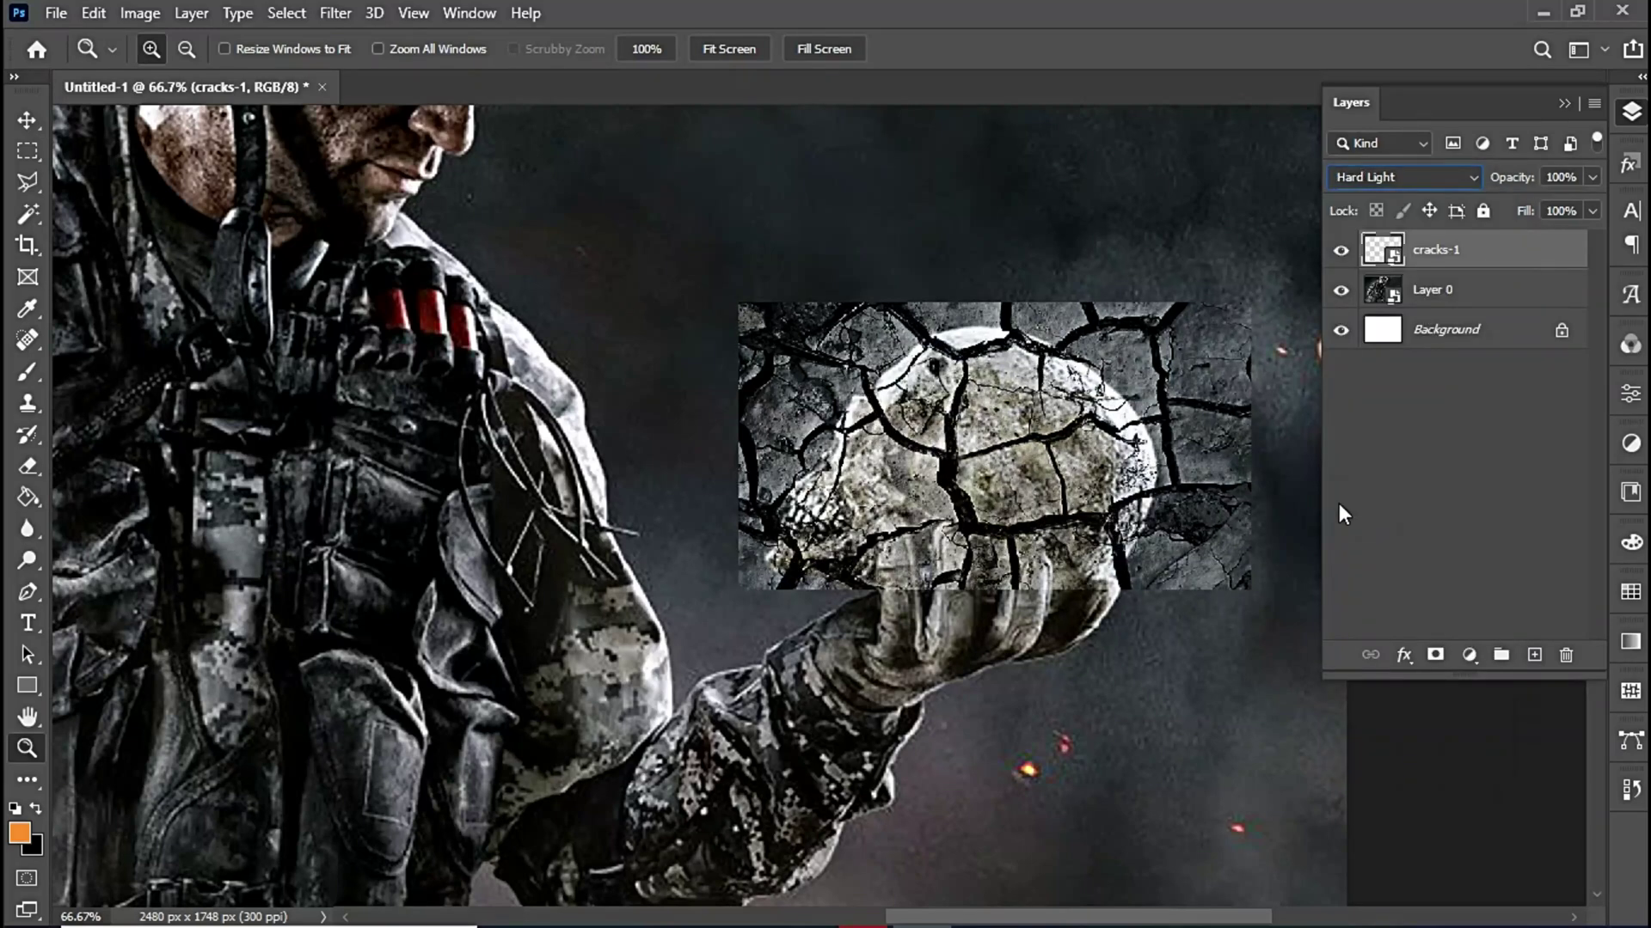
{"action": "left_click", "coordinate": [1436, 657]}
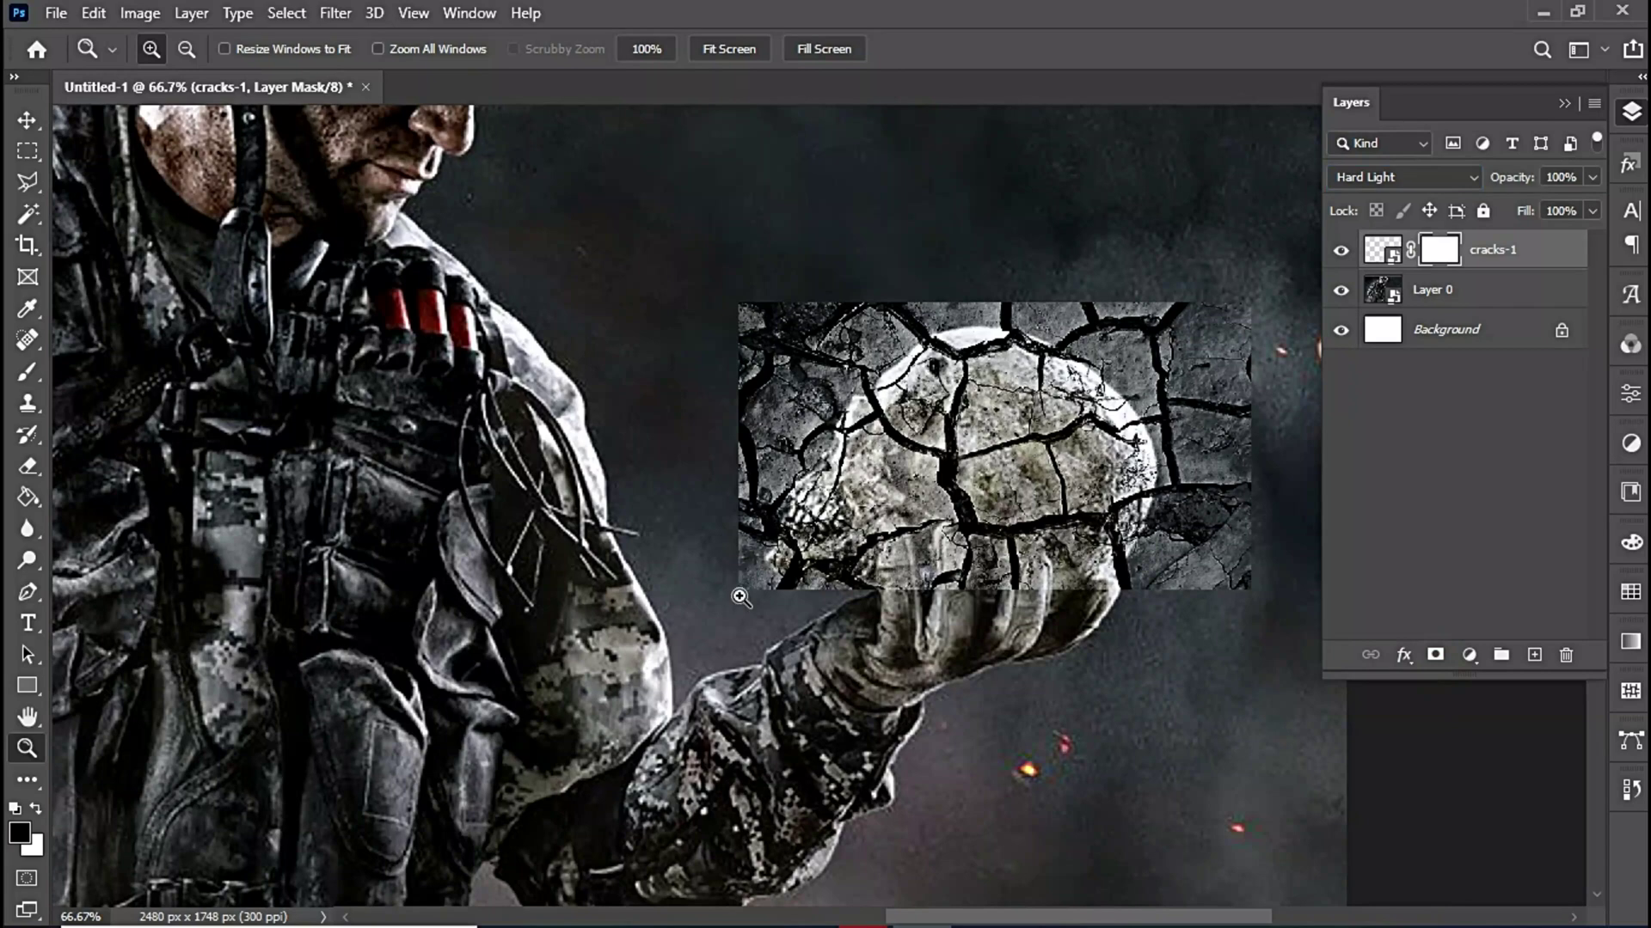
Lower the cracks-1 layer's Fill to 39%
{"action": "left_click", "coordinate": [27, 373]}
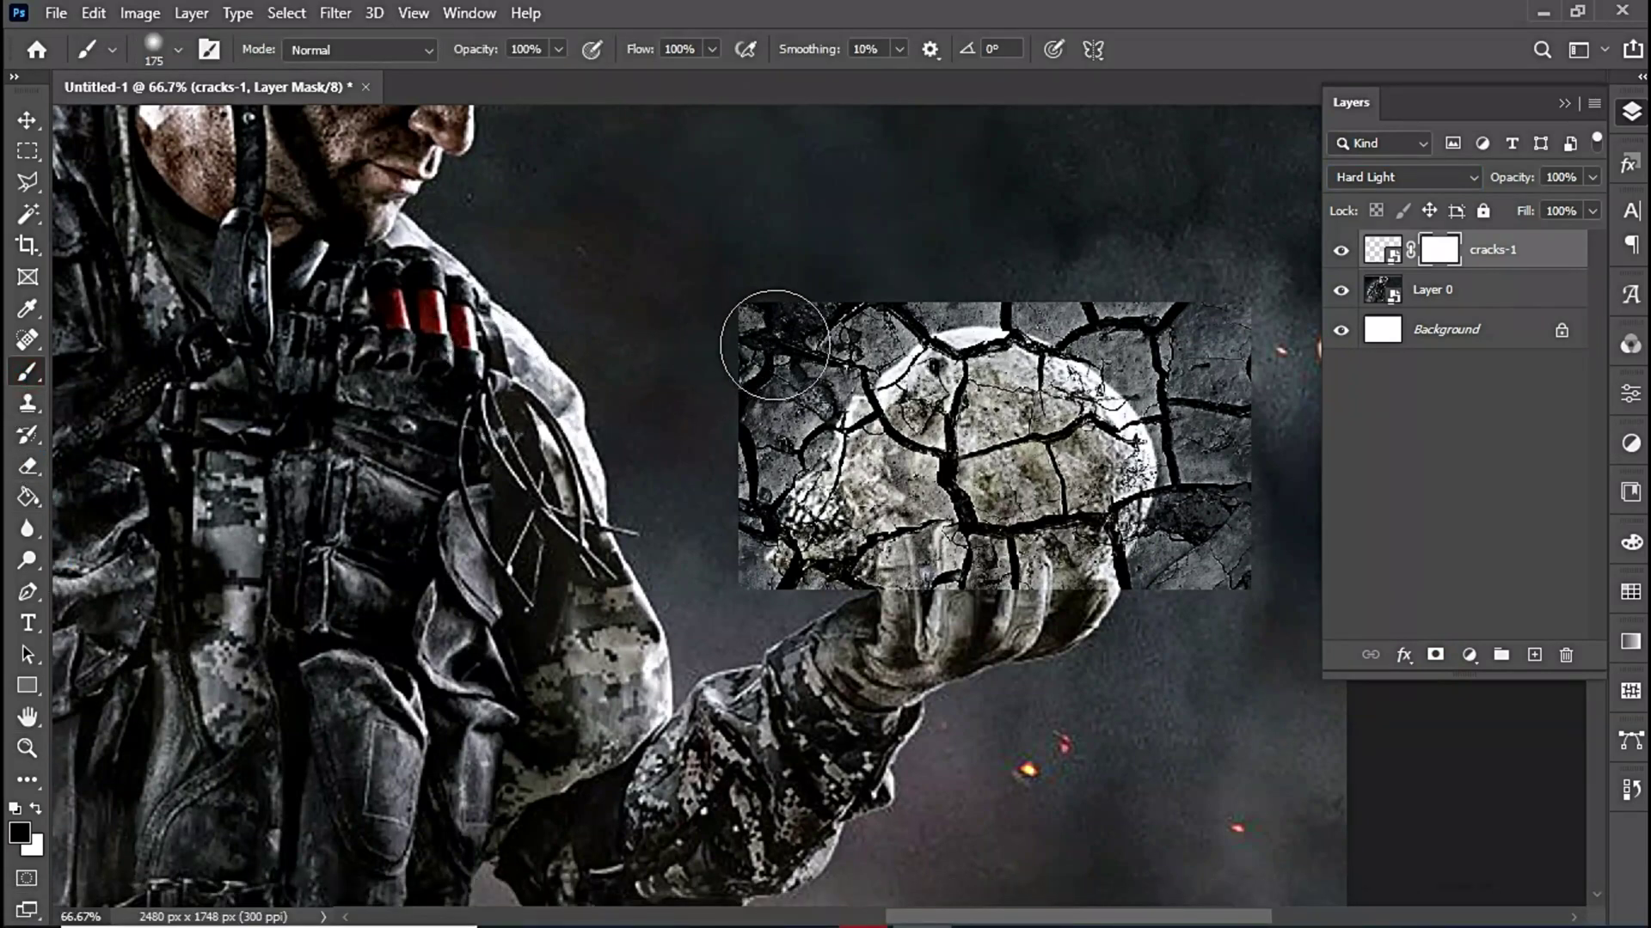
{"action": "key", "text": "ctrl+z"}
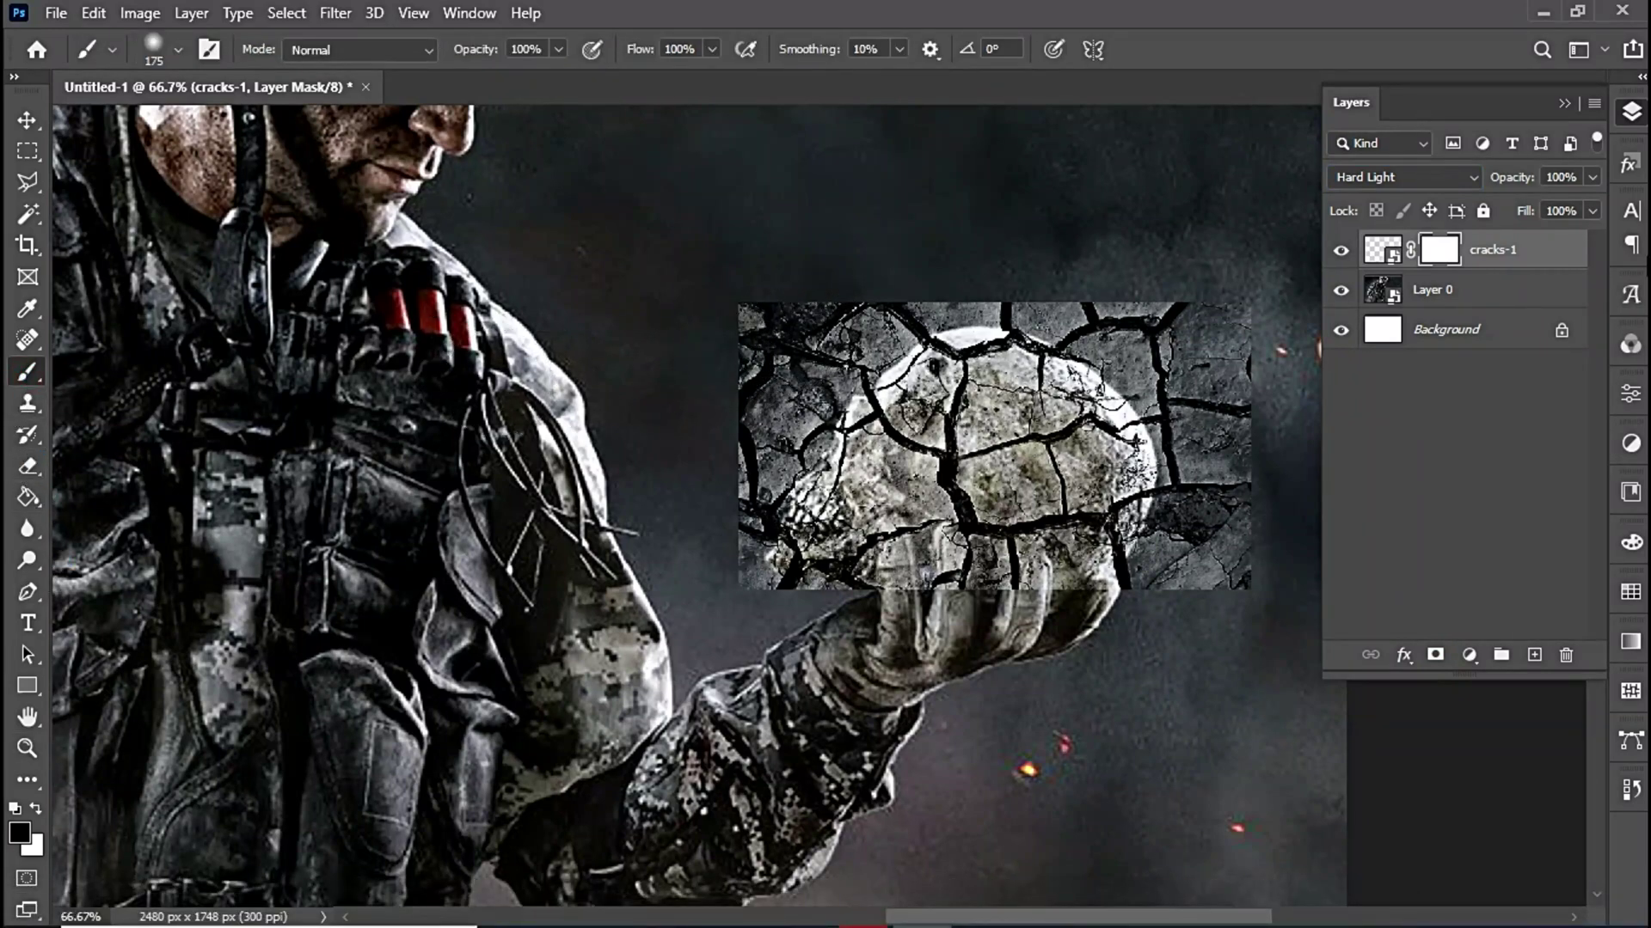
{"action": "left_click", "coordinate": [1592, 210]}
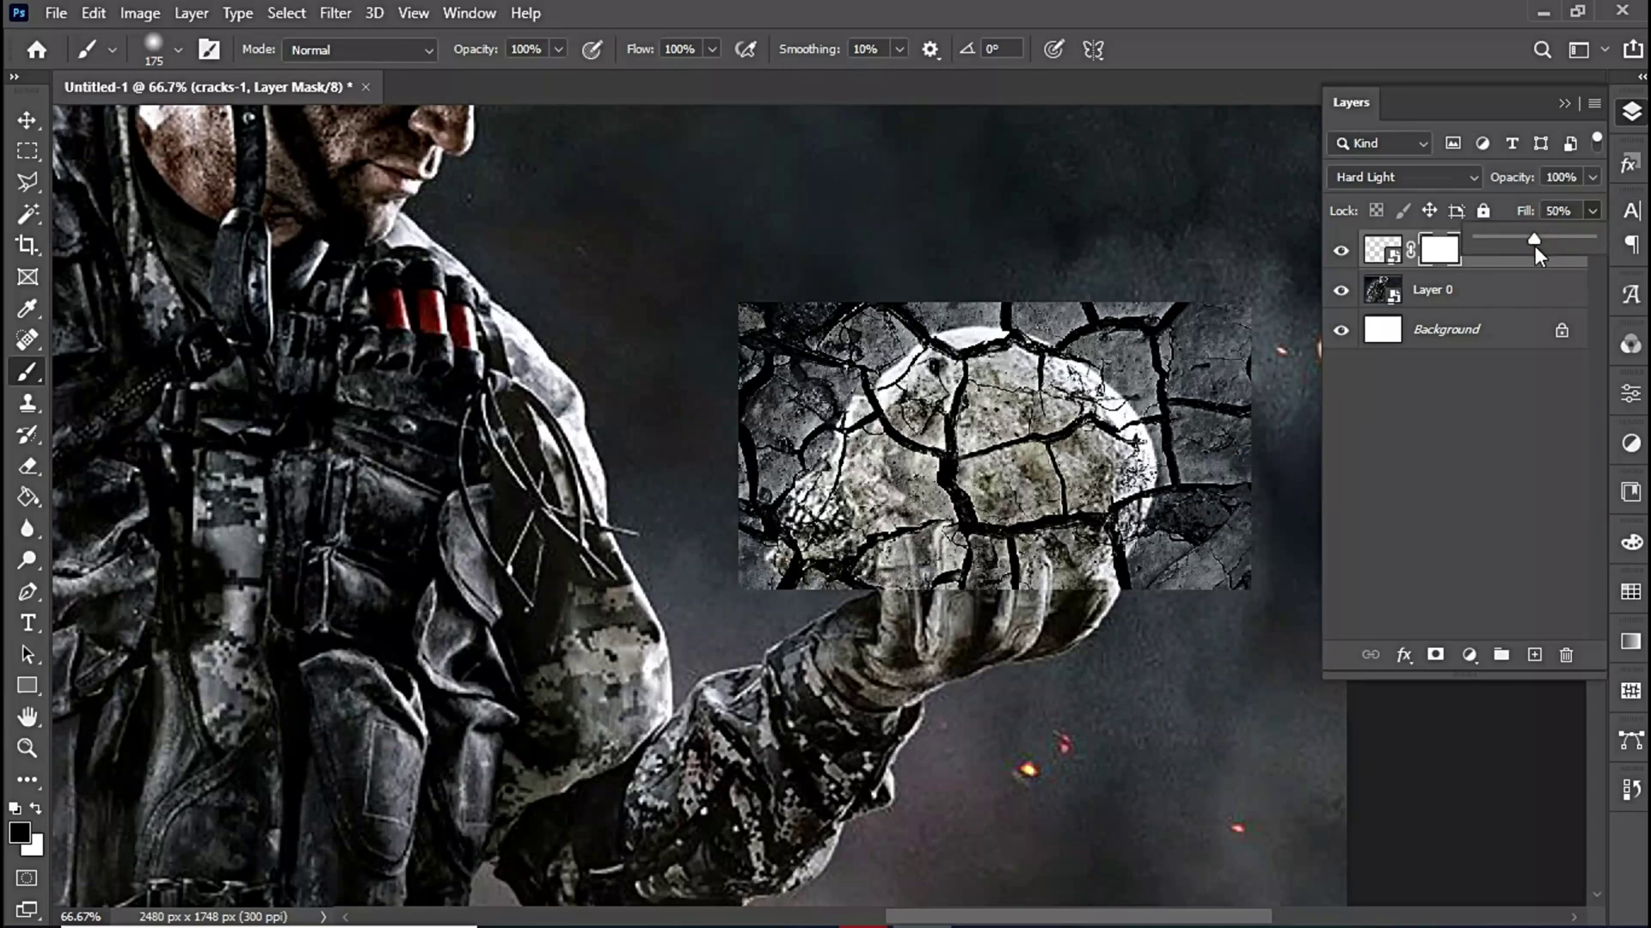
{"action": "left_click_drag", "start_coordinate": [1535, 246], "coordinate": [1532, 246]}
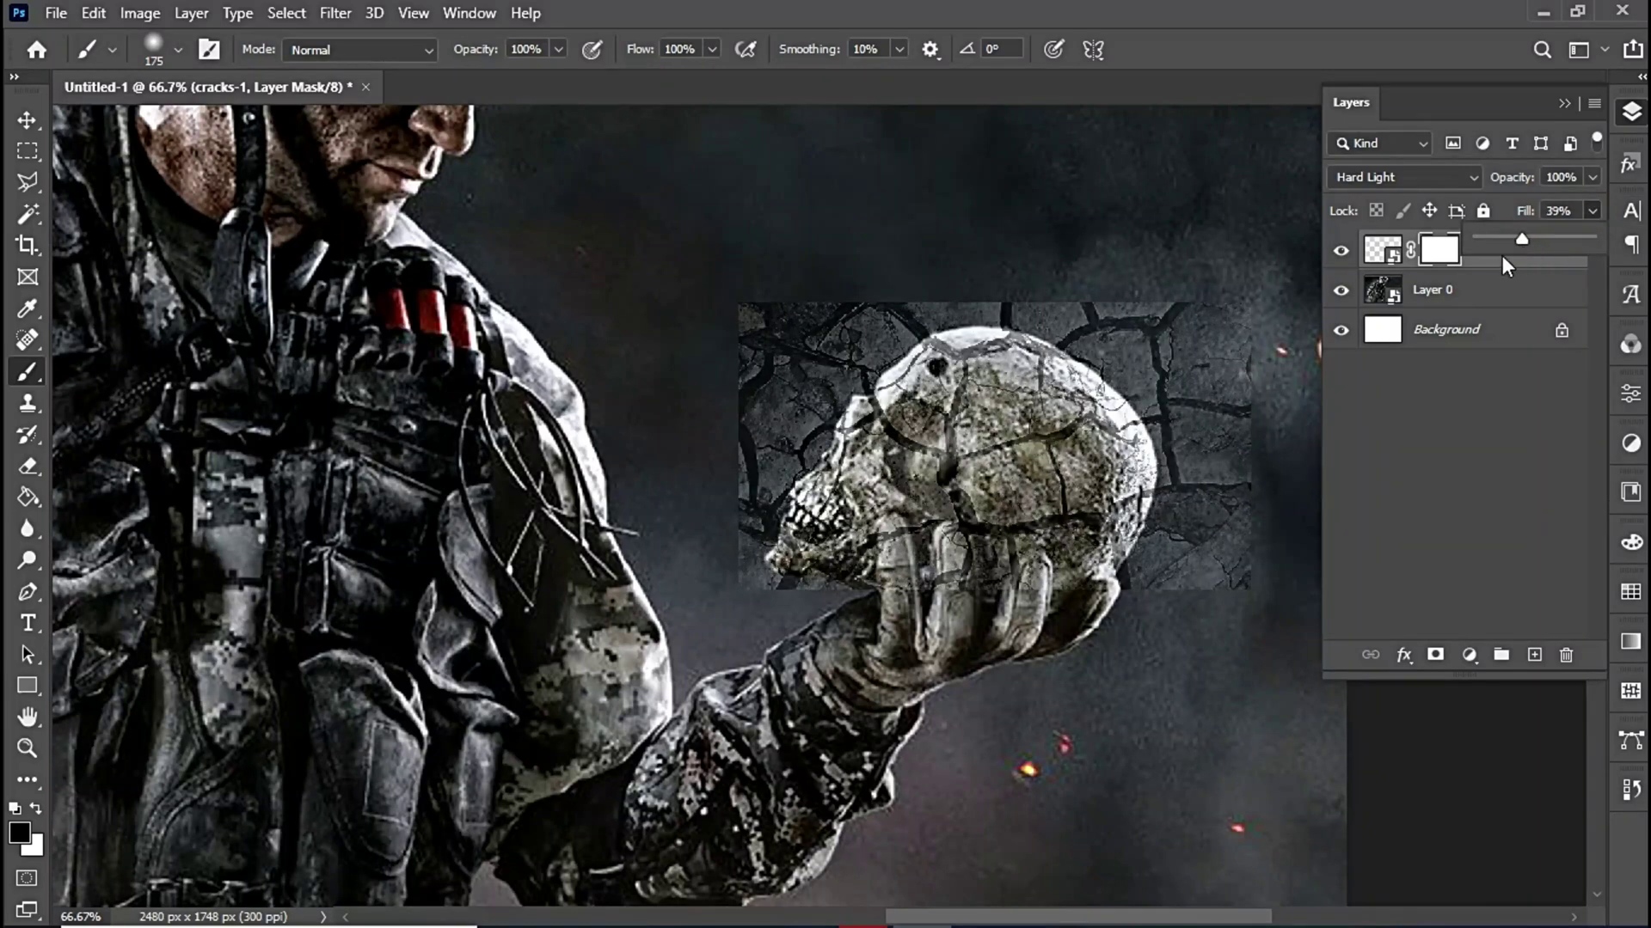
{"action": "left_click", "coordinate": [858, 287]}
Paint black on the cracks-1 mask to hide the texture around the skull
{"action": "mouse_move", "coordinate": [818, 349]}
{"action": "left_mouse_down"}
{"action": "mouse_move", "coordinate": [750, 445]}
{"action": "mouse_move", "coordinate": [775, 401]}
{"action": "mouse_move", "coordinate": [742, 498]}
{"action": "mouse_move", "coordinate": [755, 329]}
{"action": "mouse_move", "coordinate": [742, 584]}
{"action": "mouse_move", "coordinate": [748, 533]}
{"action": "mouse_move", "coordinate": [843, 610]}
{"action": "mouse_move", "coordinate": [908, 556]}
{"action": "mouse_move", "coordinate": [962, 570]}
{"action": "mouse_move", "coordinate": [935, 553]}
{"action": "mouse_move", "coordinate": [965, 554]}
{"action": "mouse_move", "coordinate": [1010, 596]}
{"action": "mouse_move", "coordinate": [1000, 562]}
{"action": "mouse_move", "coordinate": [1033, 567]}
{"action": "mouse_move", "coordinate": [1060, 627]}
{"action": "mouse_move", "coordinate": [888, 627]}
{"action": "mouse_move", "coordinate": [879, 598]}
{"action": "mouse_move", "coordinate": [806, 597]}
{"action": "mouse_move", "coordinate": [795, 533]}
{"action": "mouse_move", "coordinate": [896, 638]}
{"action": "mouse_move", "coordinate": [1027, 678]}
{"action": "mouse_move", "coordinate": [1254, 628]}
{"action": "mouse_move", "coordinate": [1277, 517]}
{"action": "mouse_move", "coordinate": [1232, 618]}
{"action": "mouse_move", "coordinate": [1158, 603]}
{"action": "mouse_move", "coordinate": [1139, 617]}
{"action": "mouse_move", "coordinate": [1261, 496]}
{"action": "mouse_move", "coordinate": [1256, 458]}
{"action": "mouse_move", "coordinate": [1211, 518]}
{"action": "mouse_move", "coordinate": [1226, 464]}
{"action": "mouse_move", "coordinate": [1196, 530]}
{"action": "mouse_move", "coordinate": [1201, 381]}
{"action": "mouse_move", "coordinate": [1154, 318]}
{"action": "mouse_move", "coordinate": [1233, 361]}
{"action": "mouse_move", "coordinate": [1296, 446]}
{"action": "mouse_move", "coordinate": [1135, 333]}
{"action": "mouse_move", "coordinate": [995, 276]}
{"action": "mouse_move", "coordinate": [888, 271]}
{"action": "mouse_move", "coordinate": [880, 305]}
{"action": "left_mouse_up"}
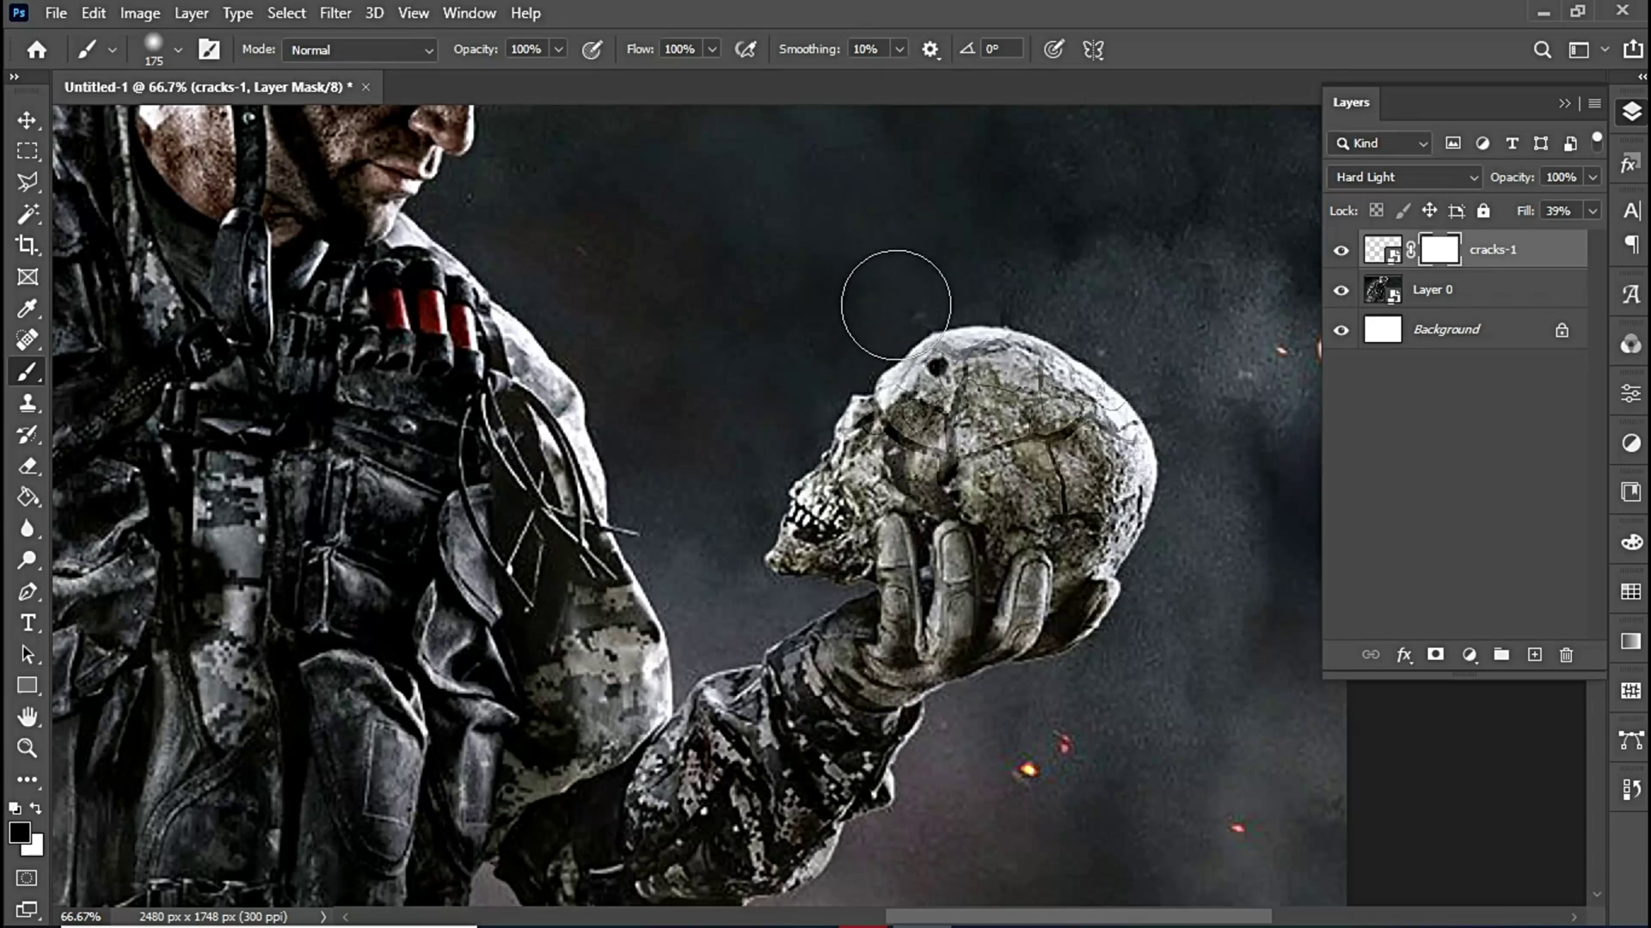
{"action": "mouse_move", "coordinate": [1148, 333]}
{"action": "left_mouse_down"}
{"action": "mouse_move", "coordinate": [1214, 434]}
{"action": "mouse_move", "coordinate": [1185, 375]}
{"action": "mouse_move", "coordinate": [1211, 411]}
{"action": "left_mouse_up"}
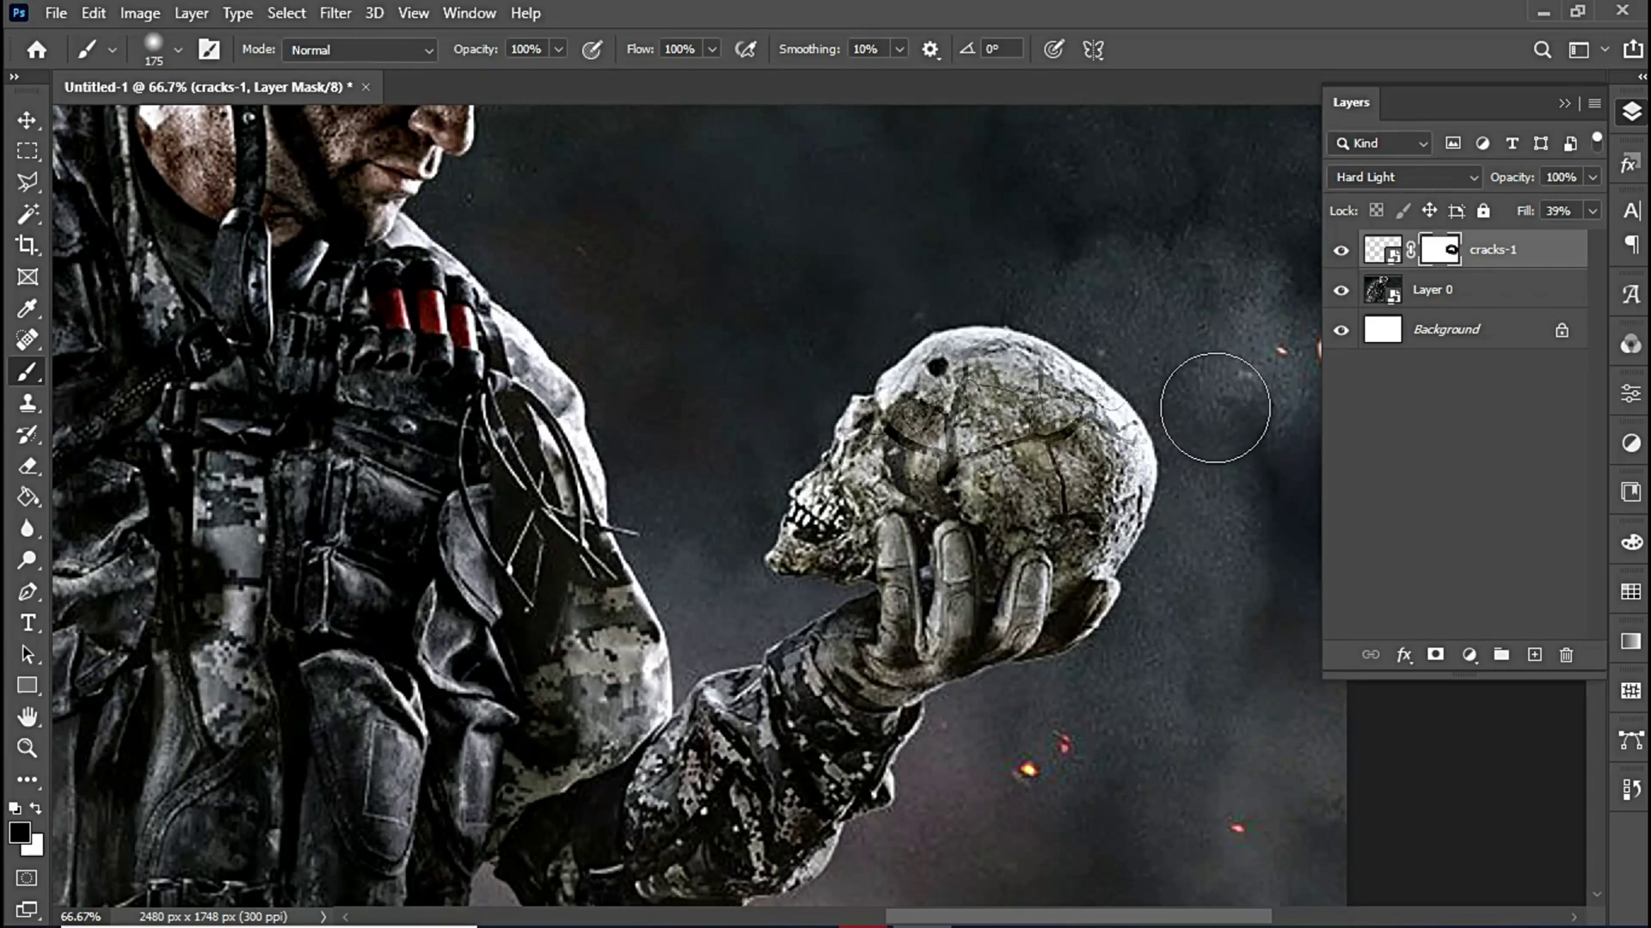
{"action": "left_click", "coordinate": [30, 779]}
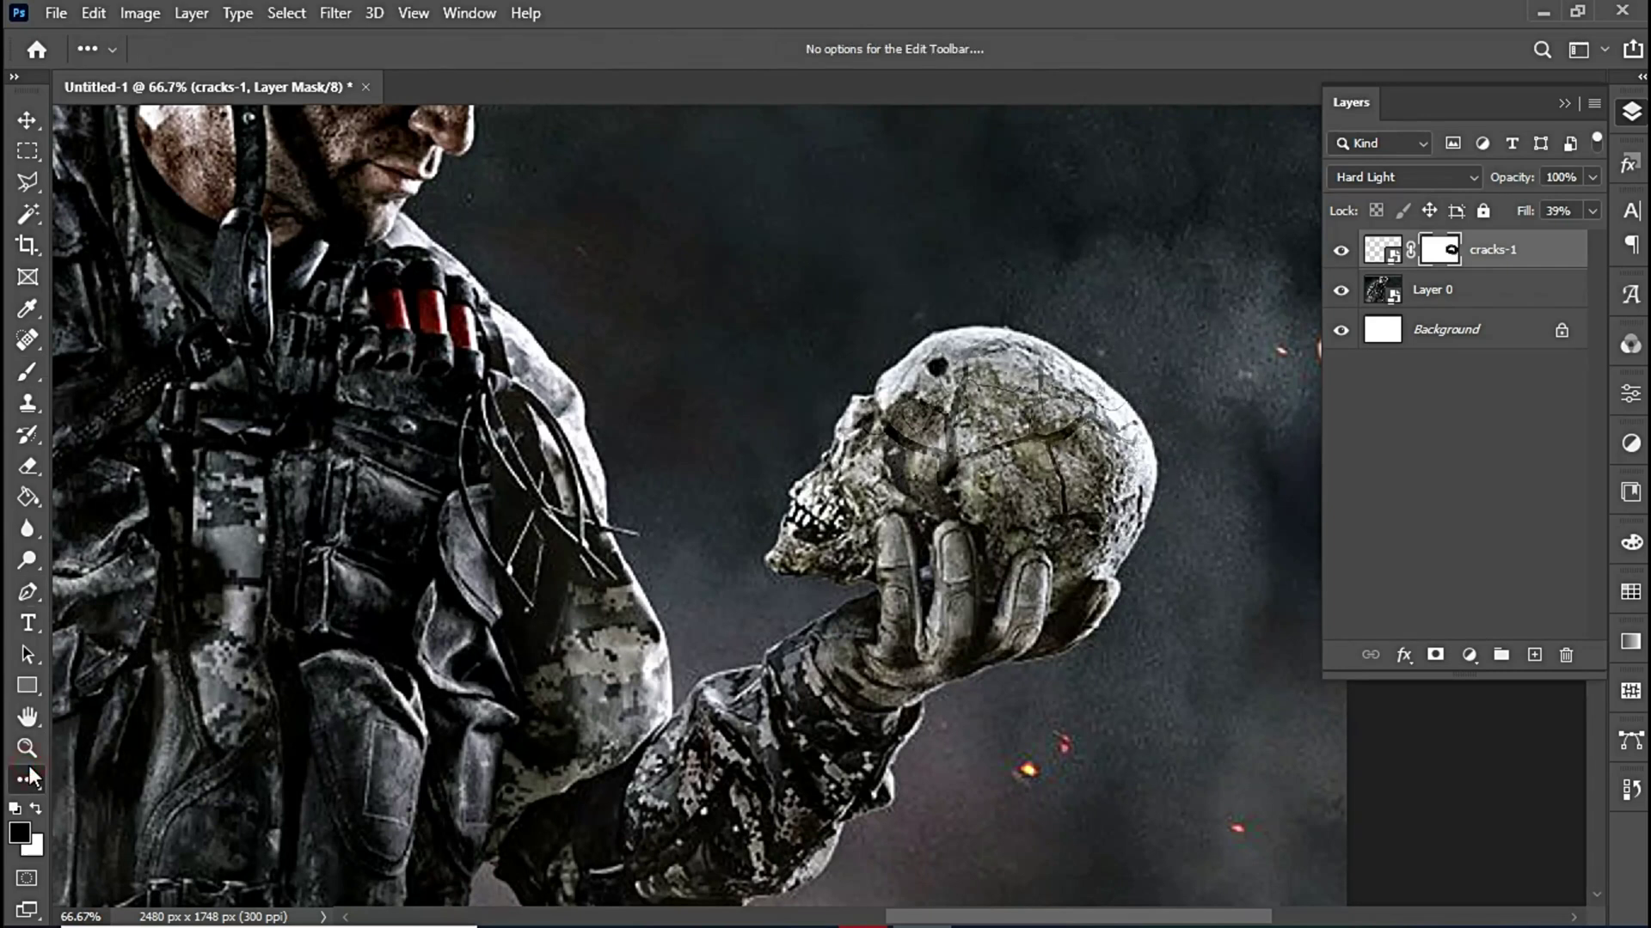
Add a new Layer 1 above cracks-1 and fill it with orange
{"action": "left_click", "coordinate": [28, 748]}
{"action": "left_click", "coordinate": [386, 626], "text": "alt"}
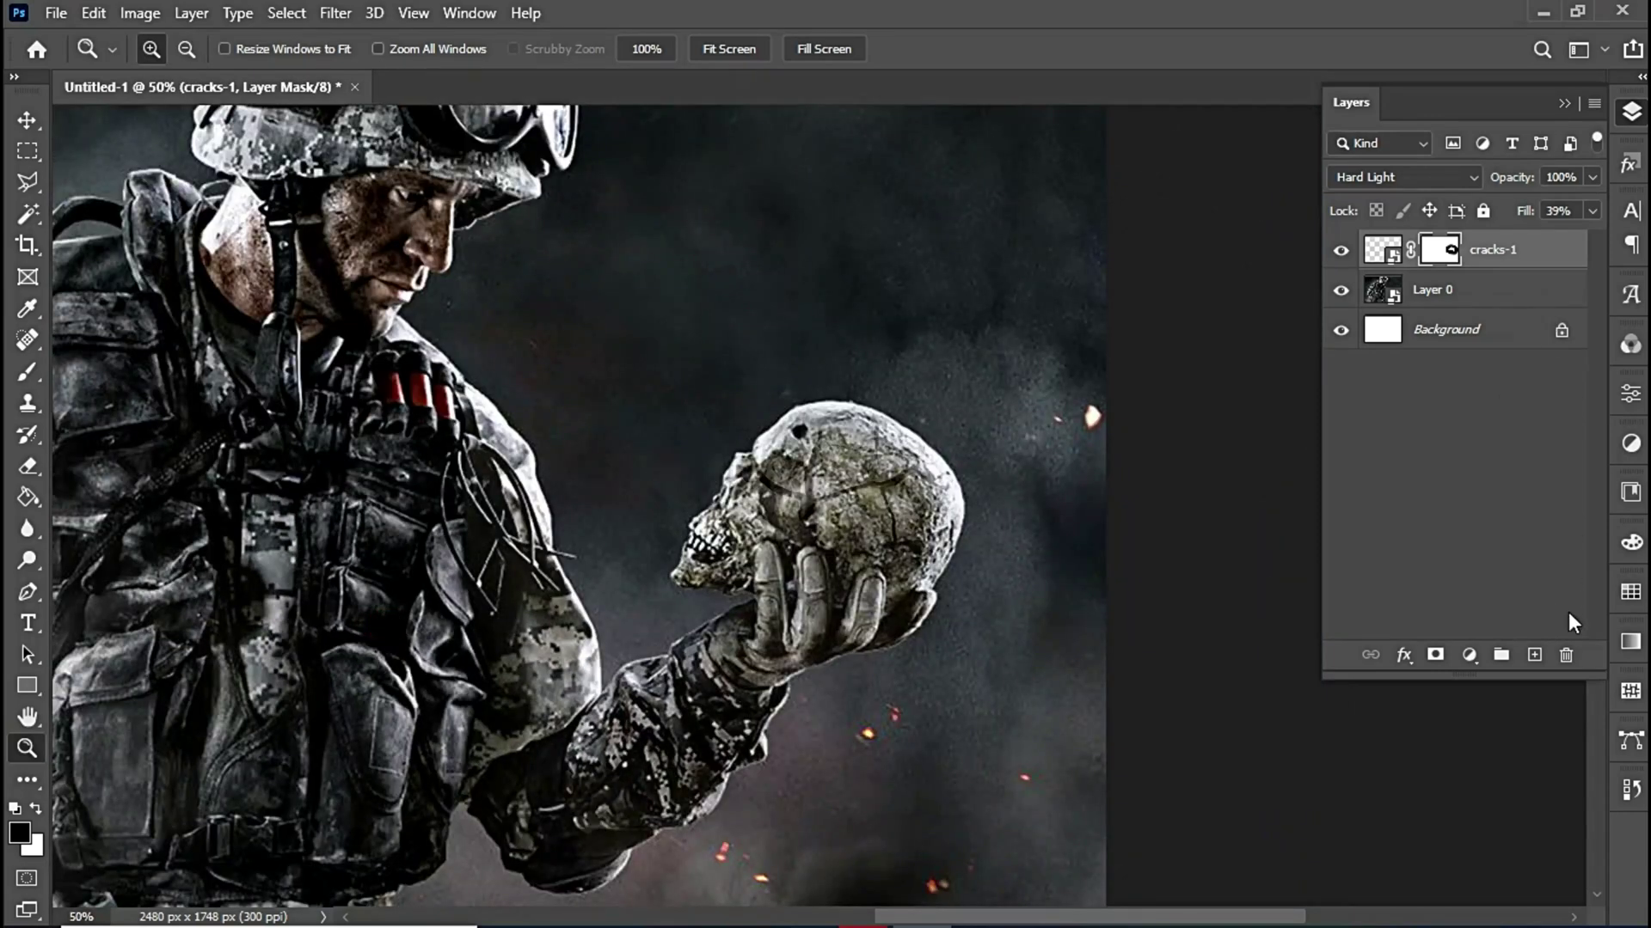
{"action": "left_click", "coordinate": [1535, 655]}
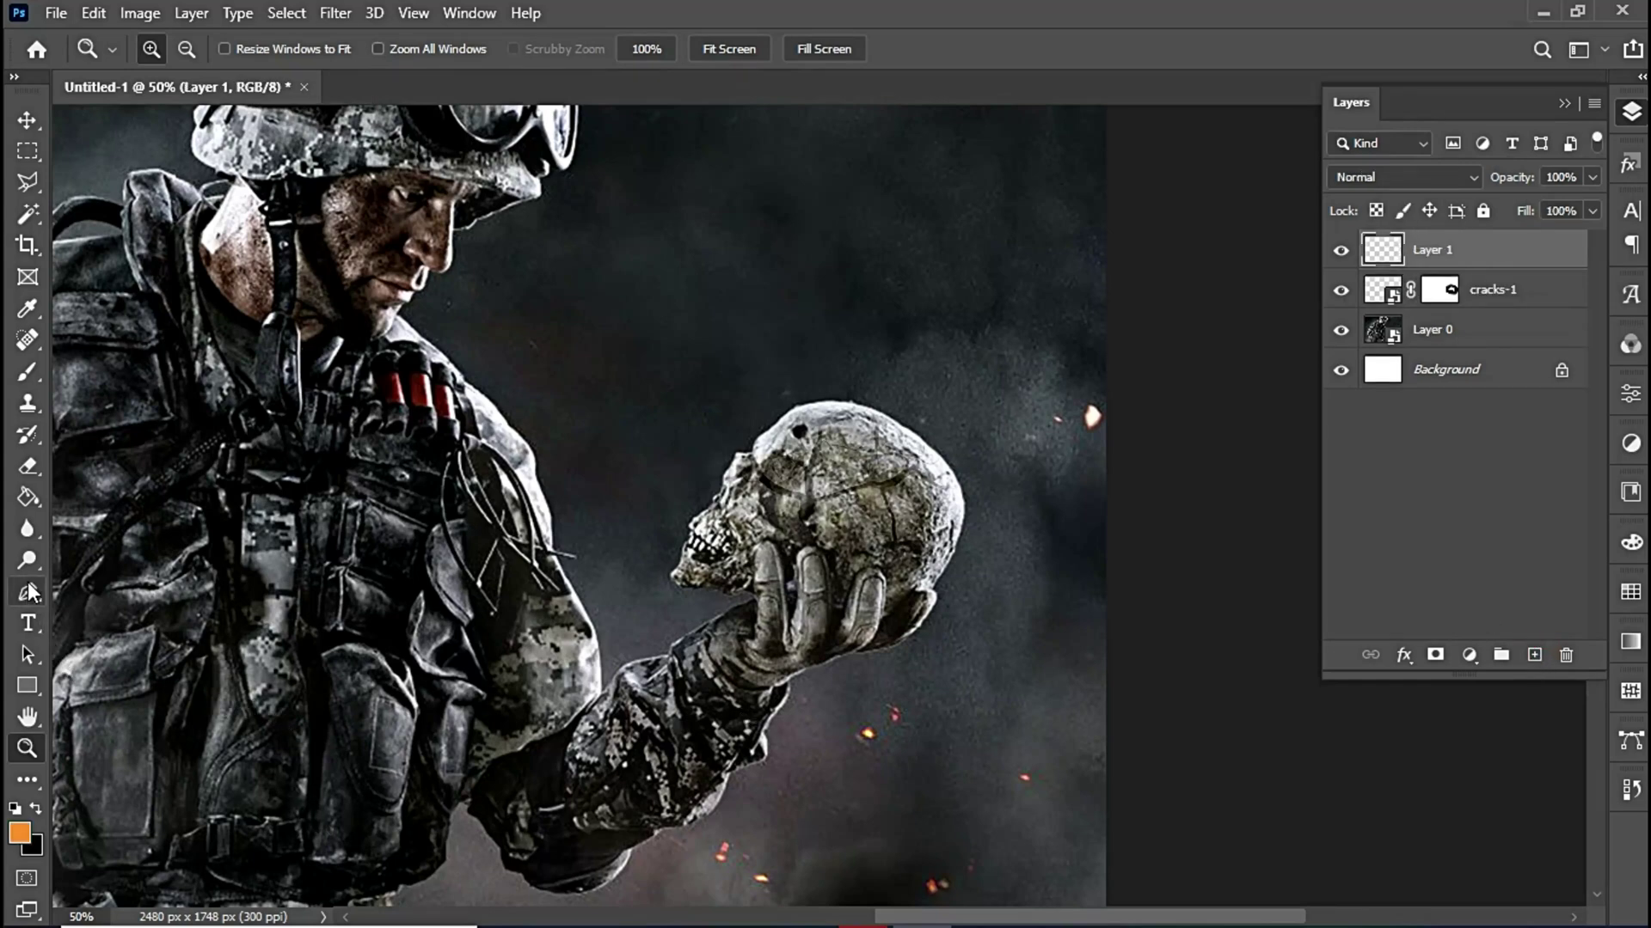
{"action": "left_click", "coordinate": [28, 497]}
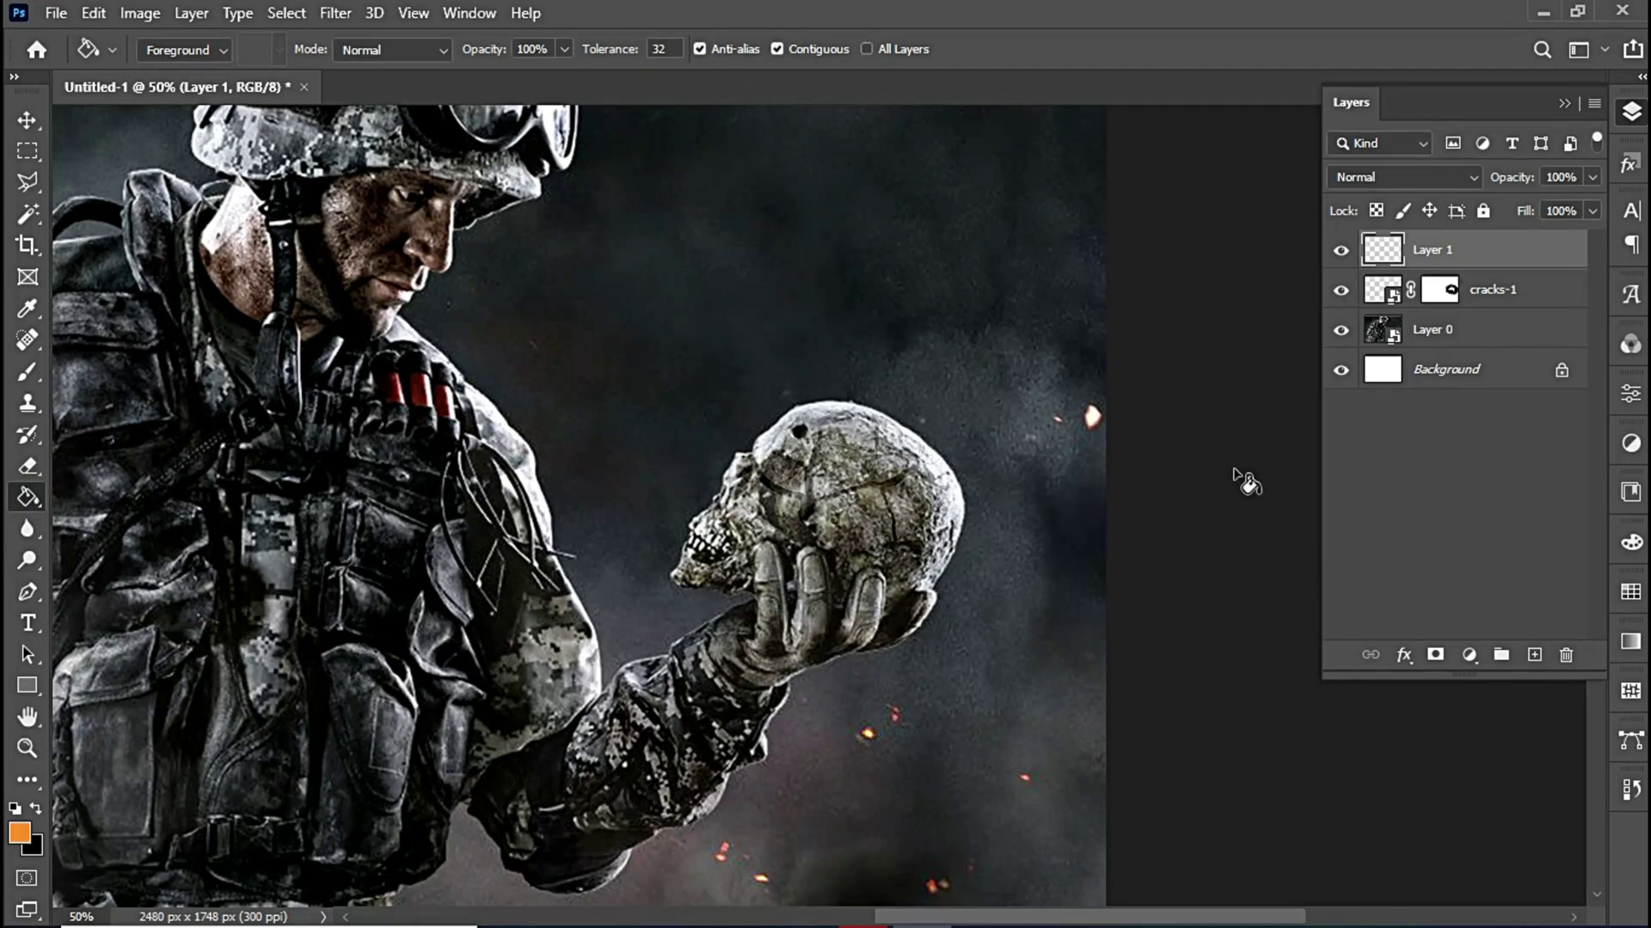
{"action": "left_click", "coordinate": [963, 470]}
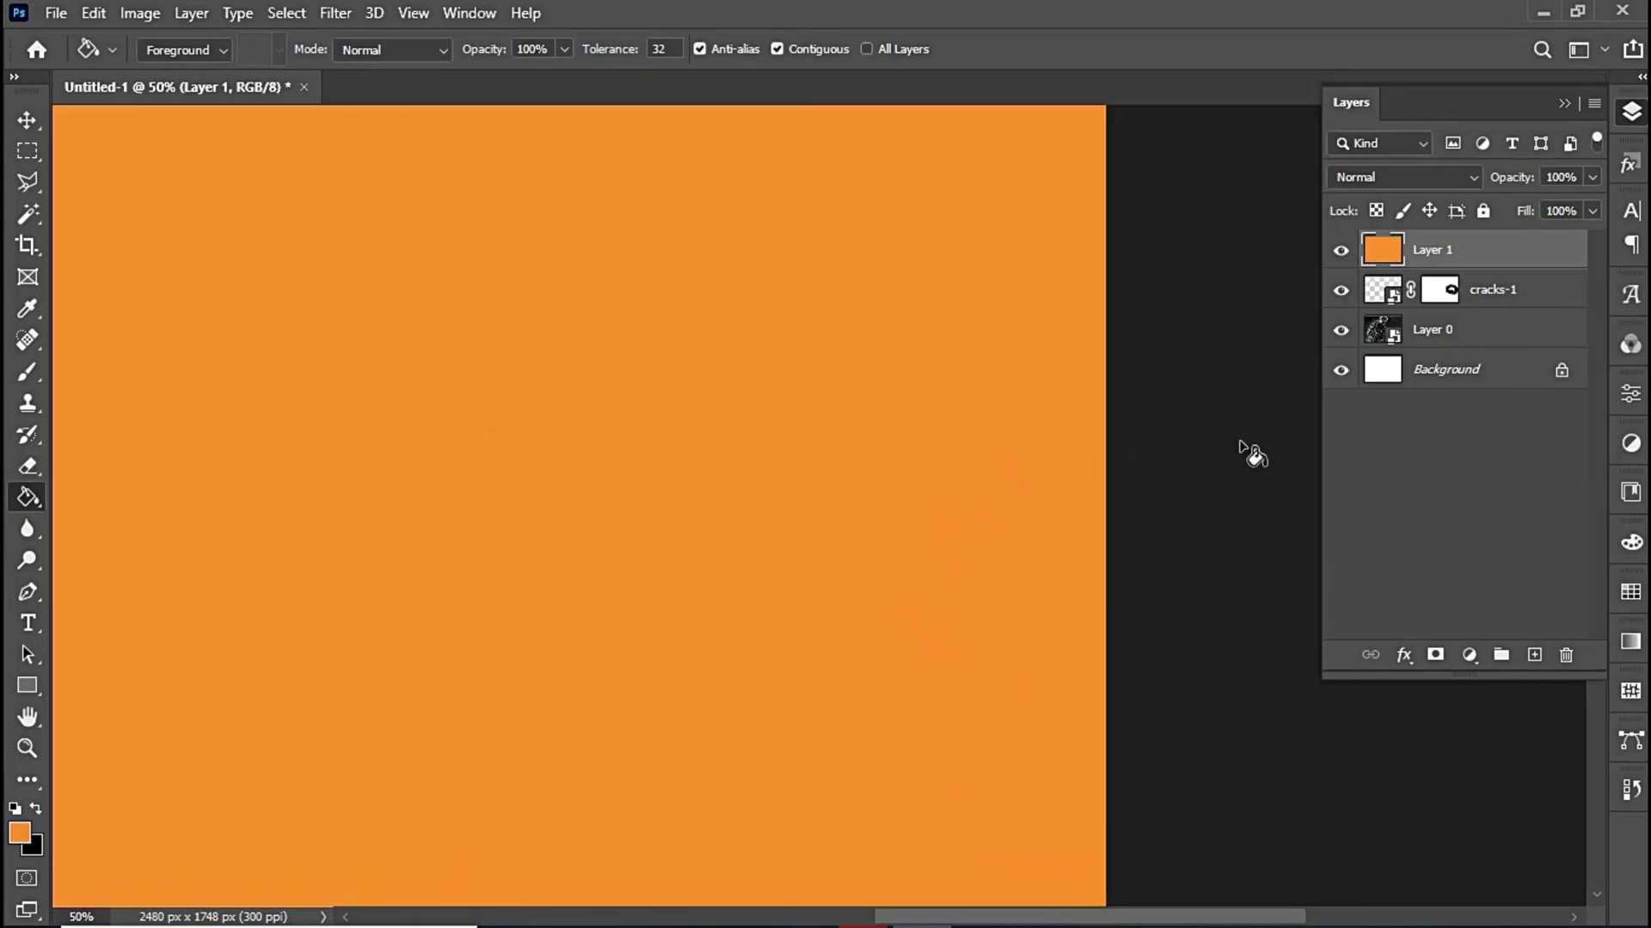
Clip the orange Layer 1 to cracks-1 and set it to Overlay blend mode
{"action": "right_click", "coordinate": [1464, 251]}
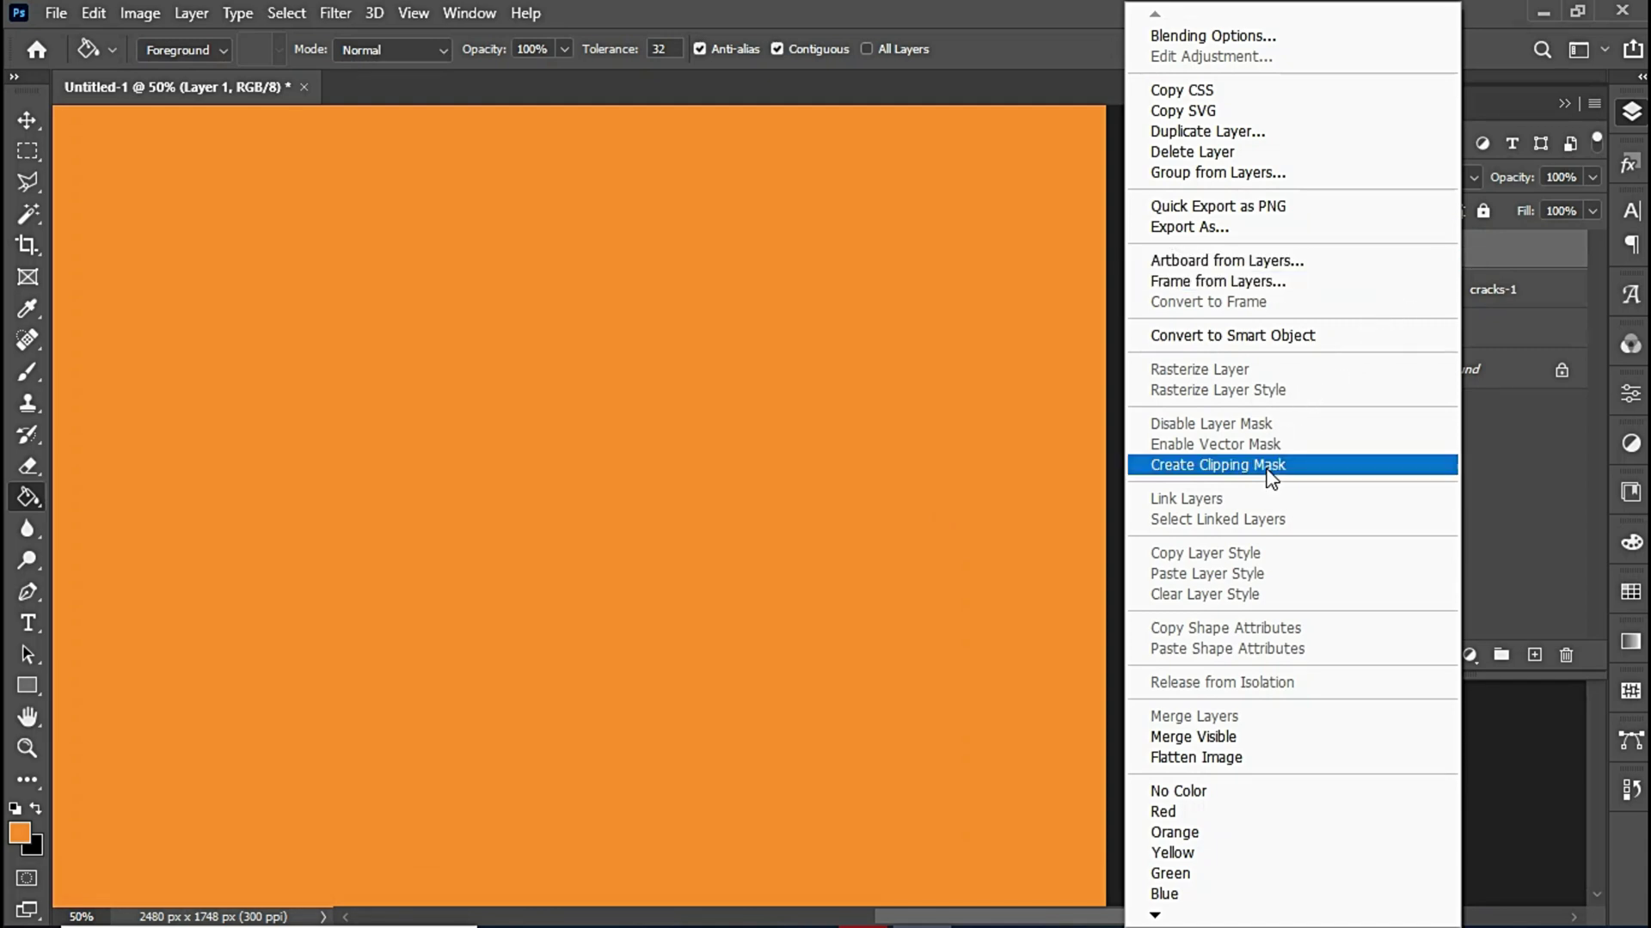
{"action": "left_click", "coordinate": [1270, 468]}
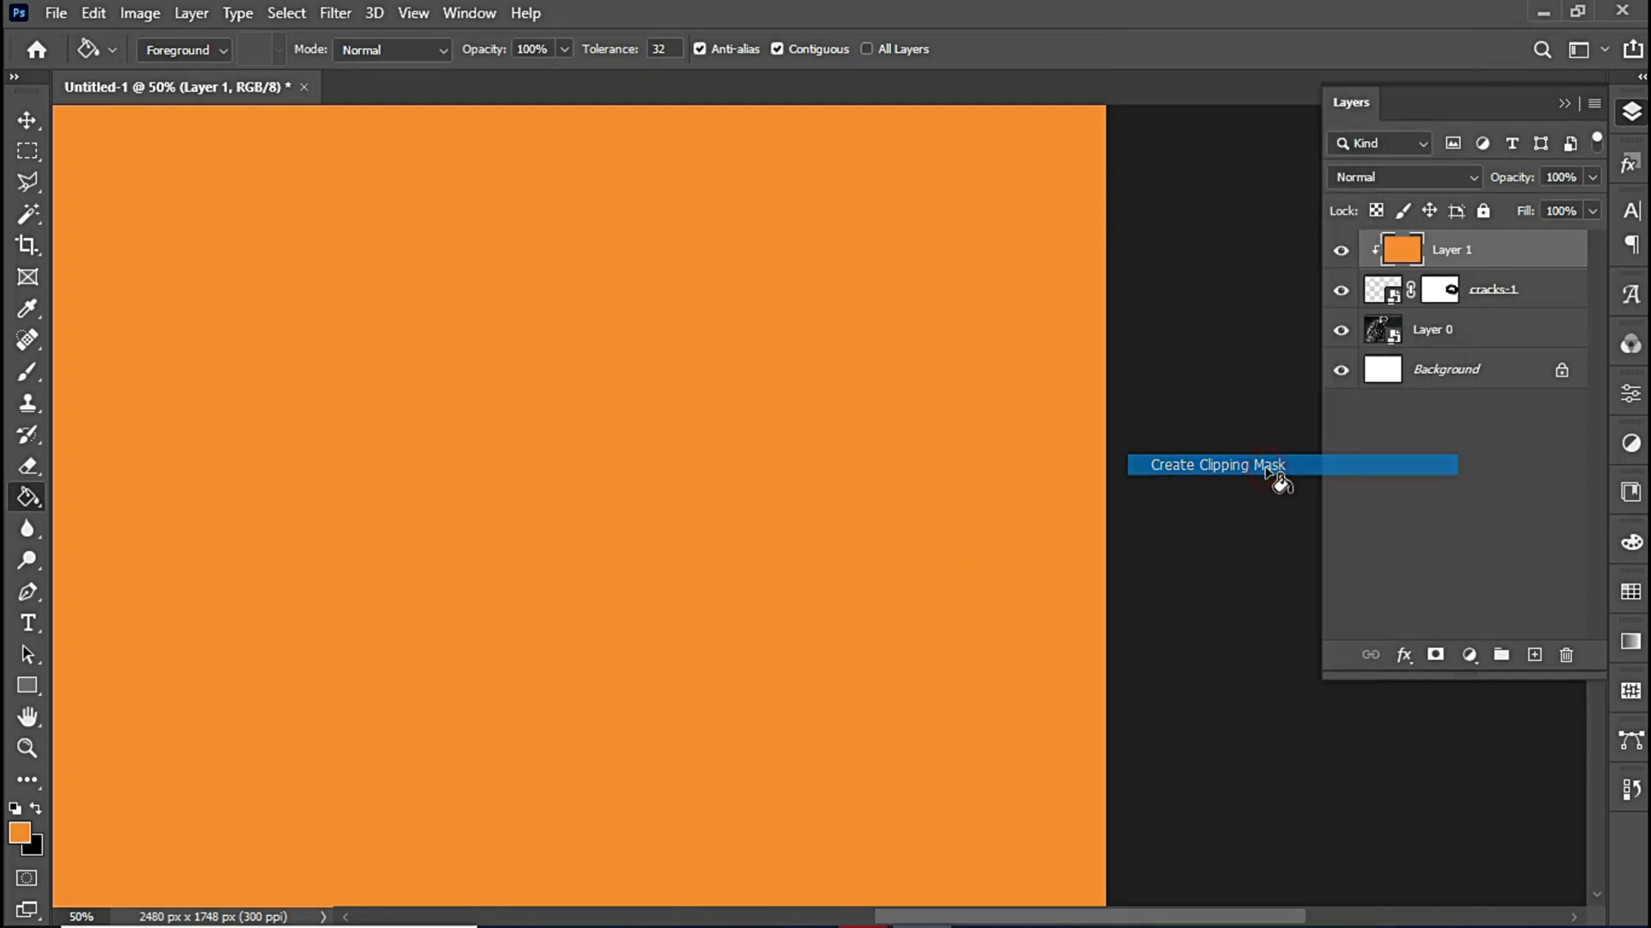
{"action": "left_click", "coordinate": [1421, 178]}
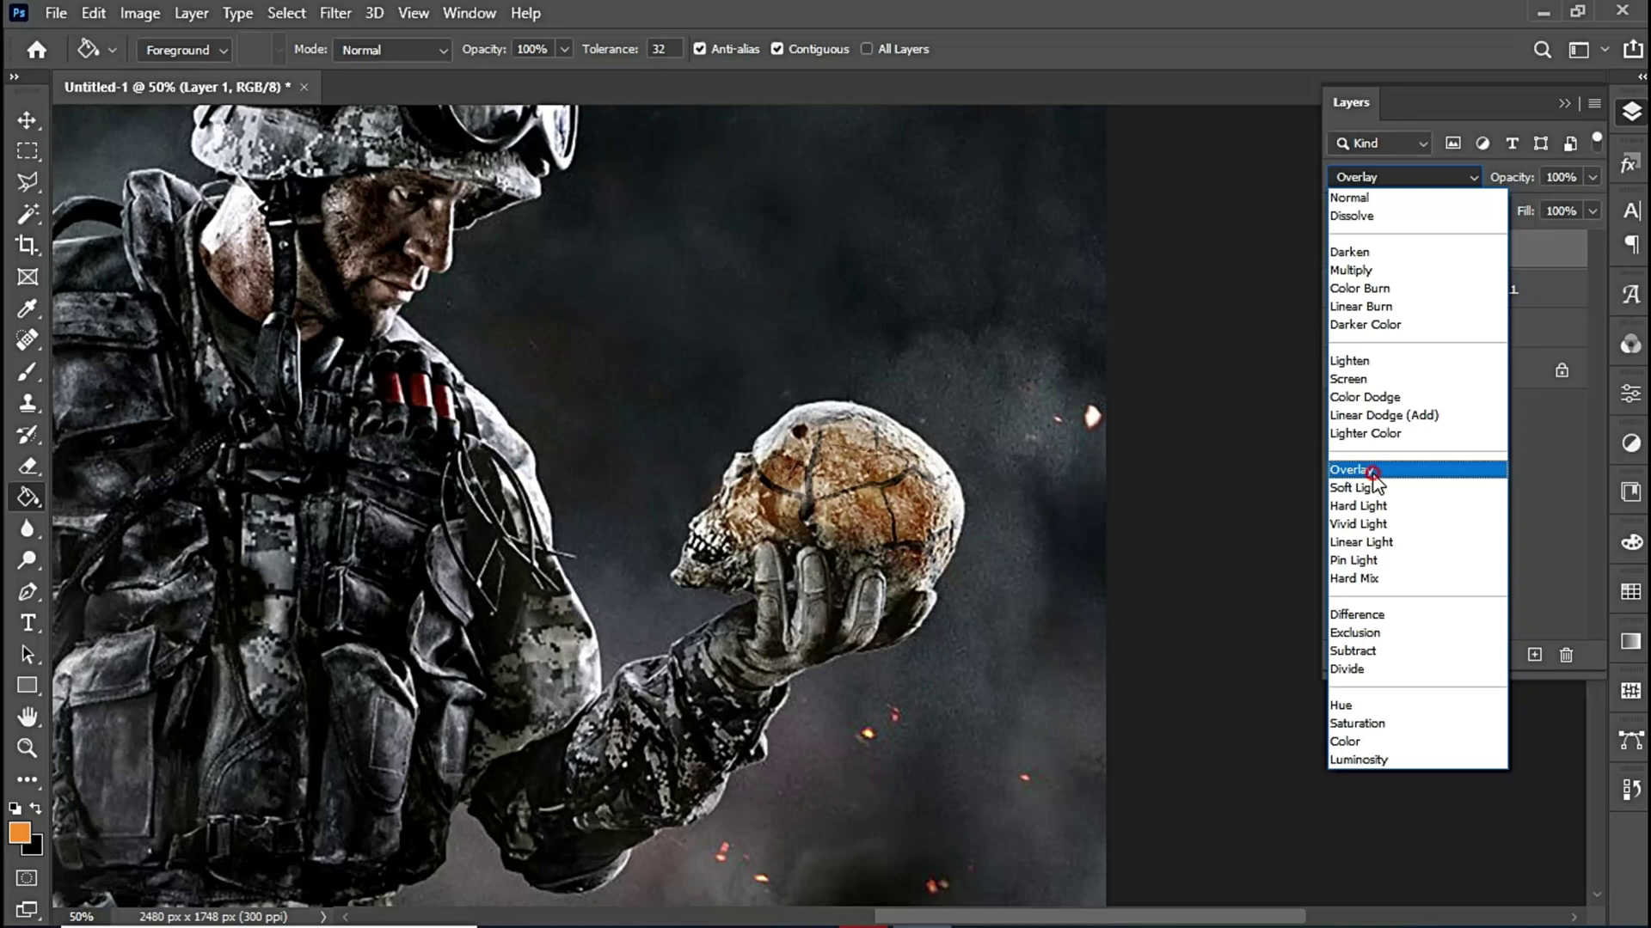
{"action": "left_click", "coordinate": [1373, 473]}
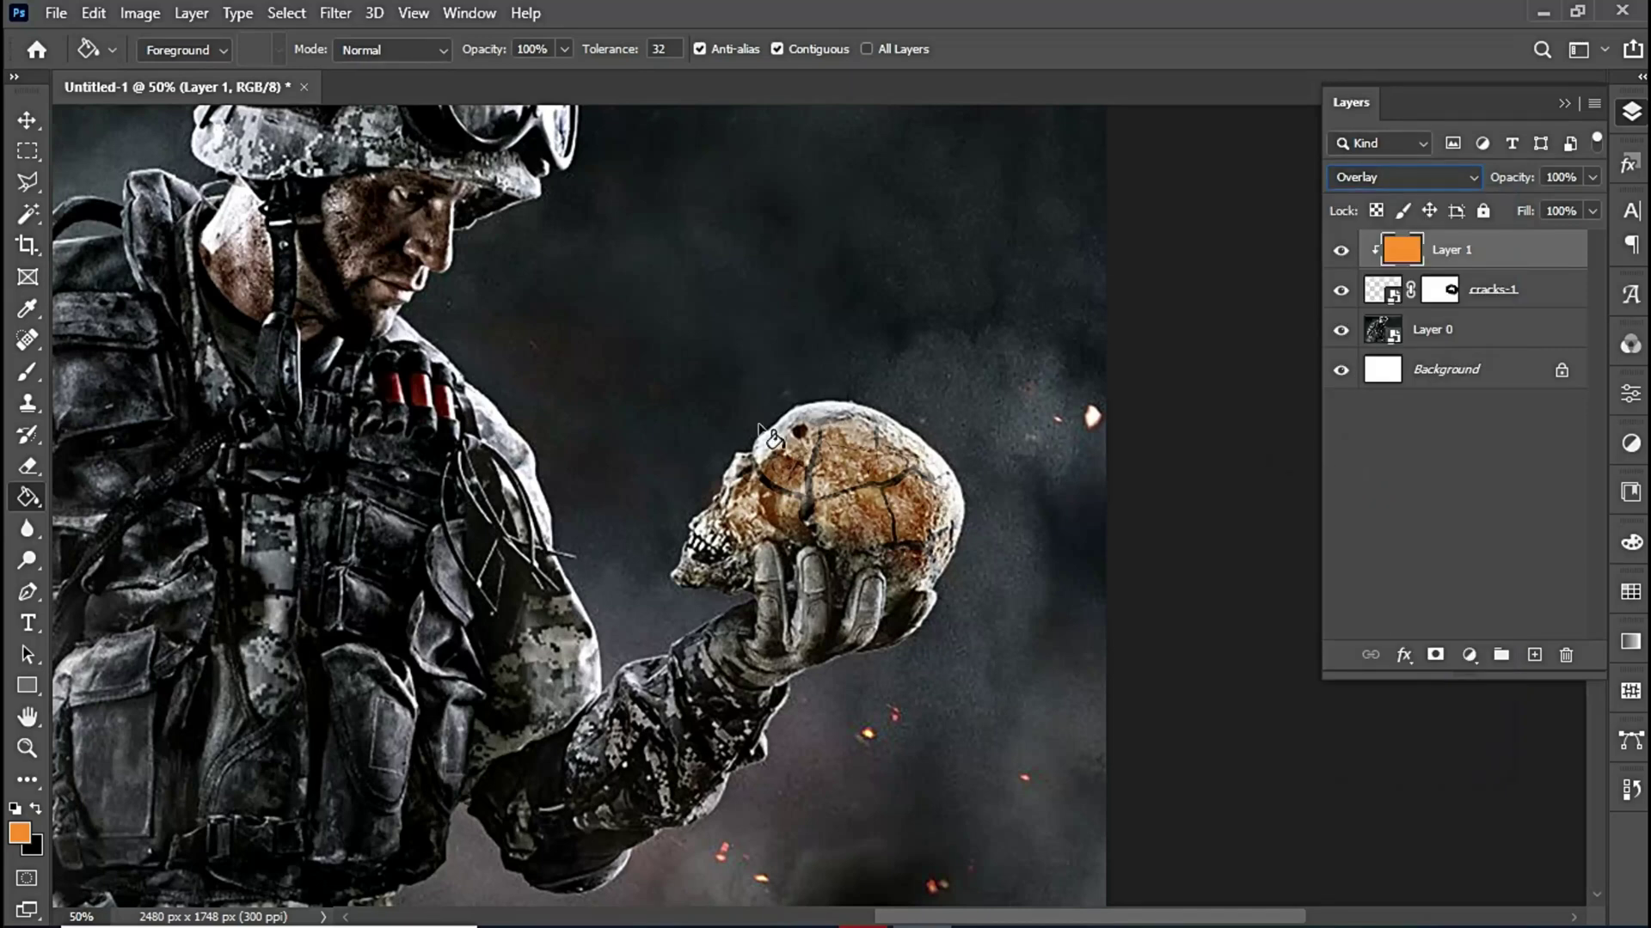
{"action": "left_click", "coordinate": [27, 748]}
{"action": "left_click", "coordinate": [695, 608], "text": "alt"}
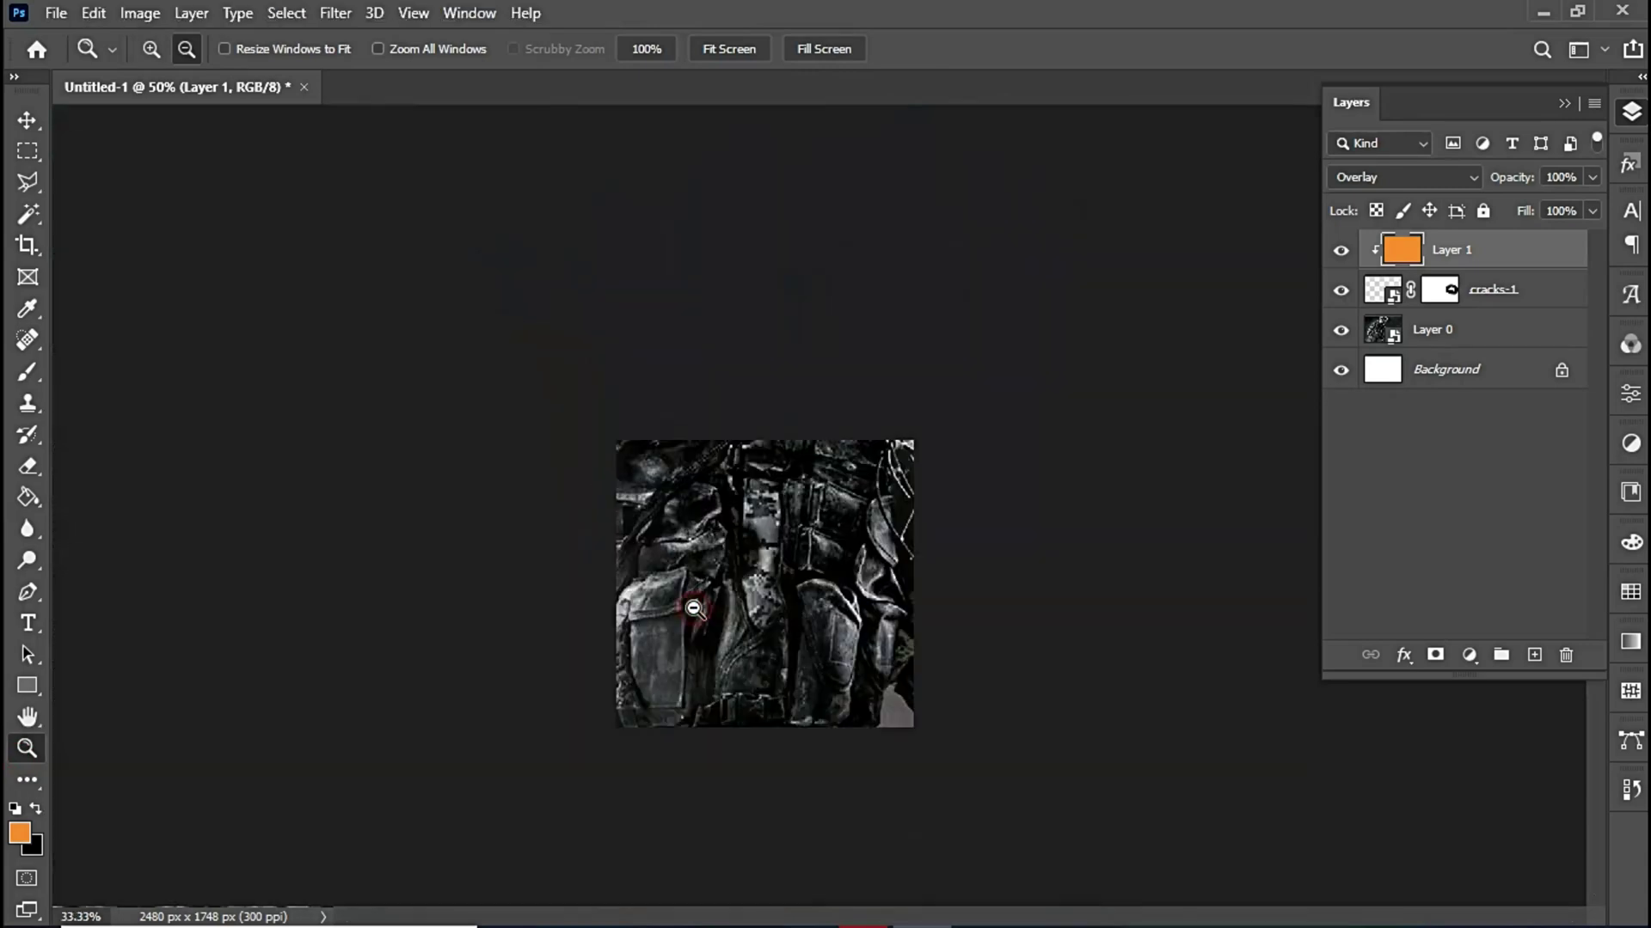
{"action": "left_click", "coordinate": [694, 609], "text": "alt"}
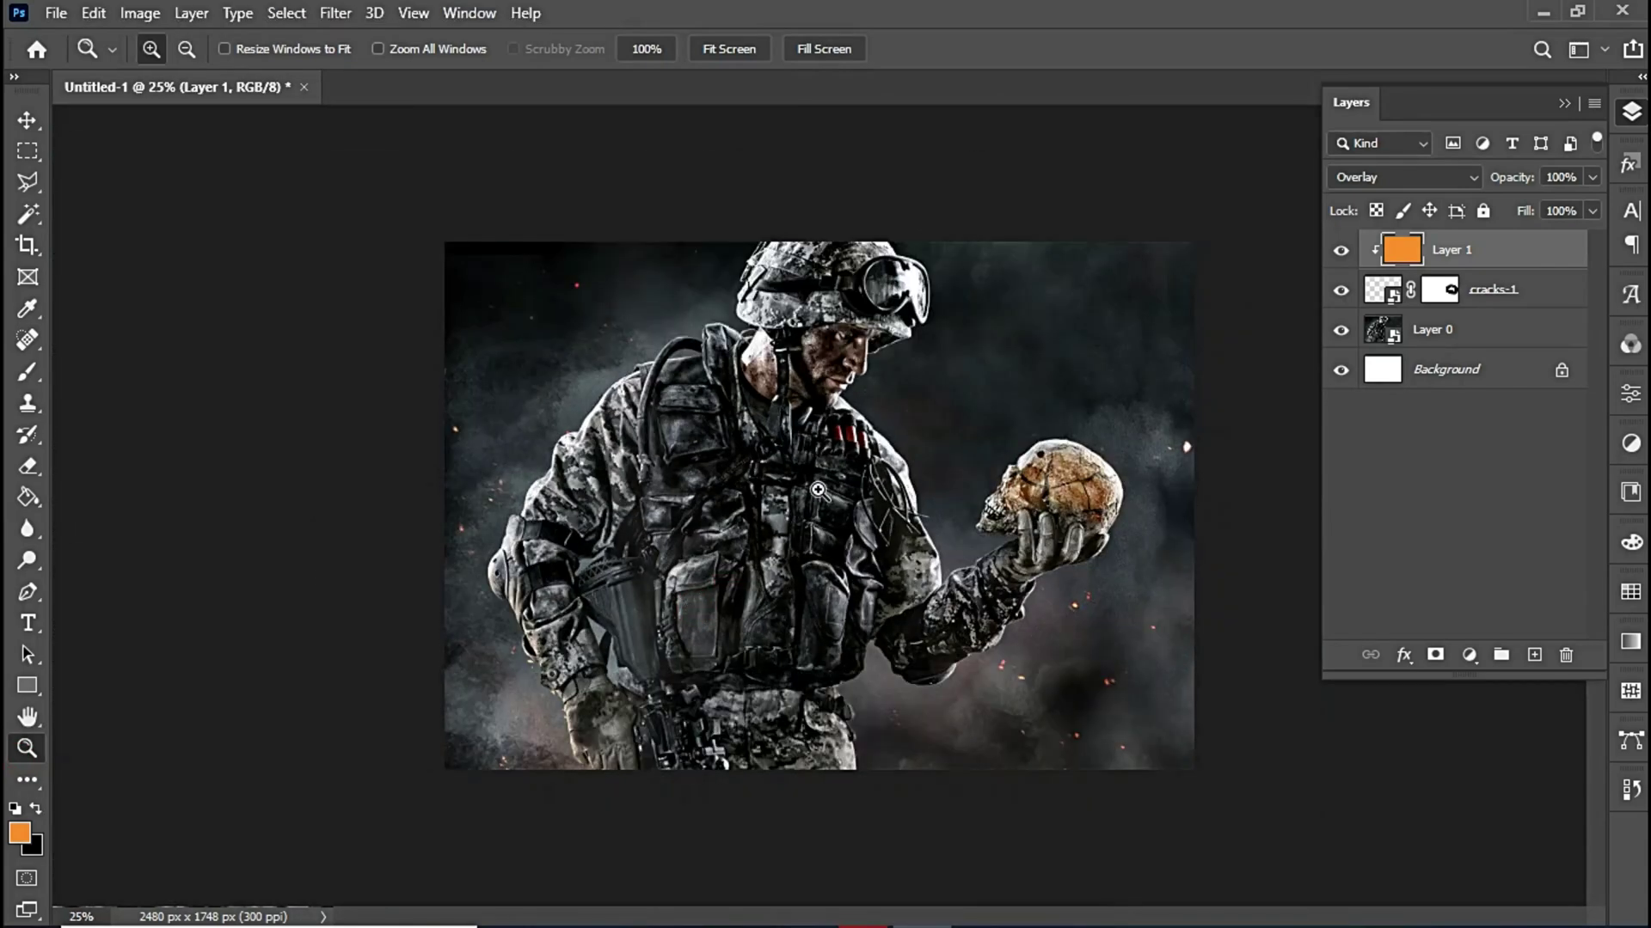
{"action": "left_click", "coordinate": [1046, 499]}
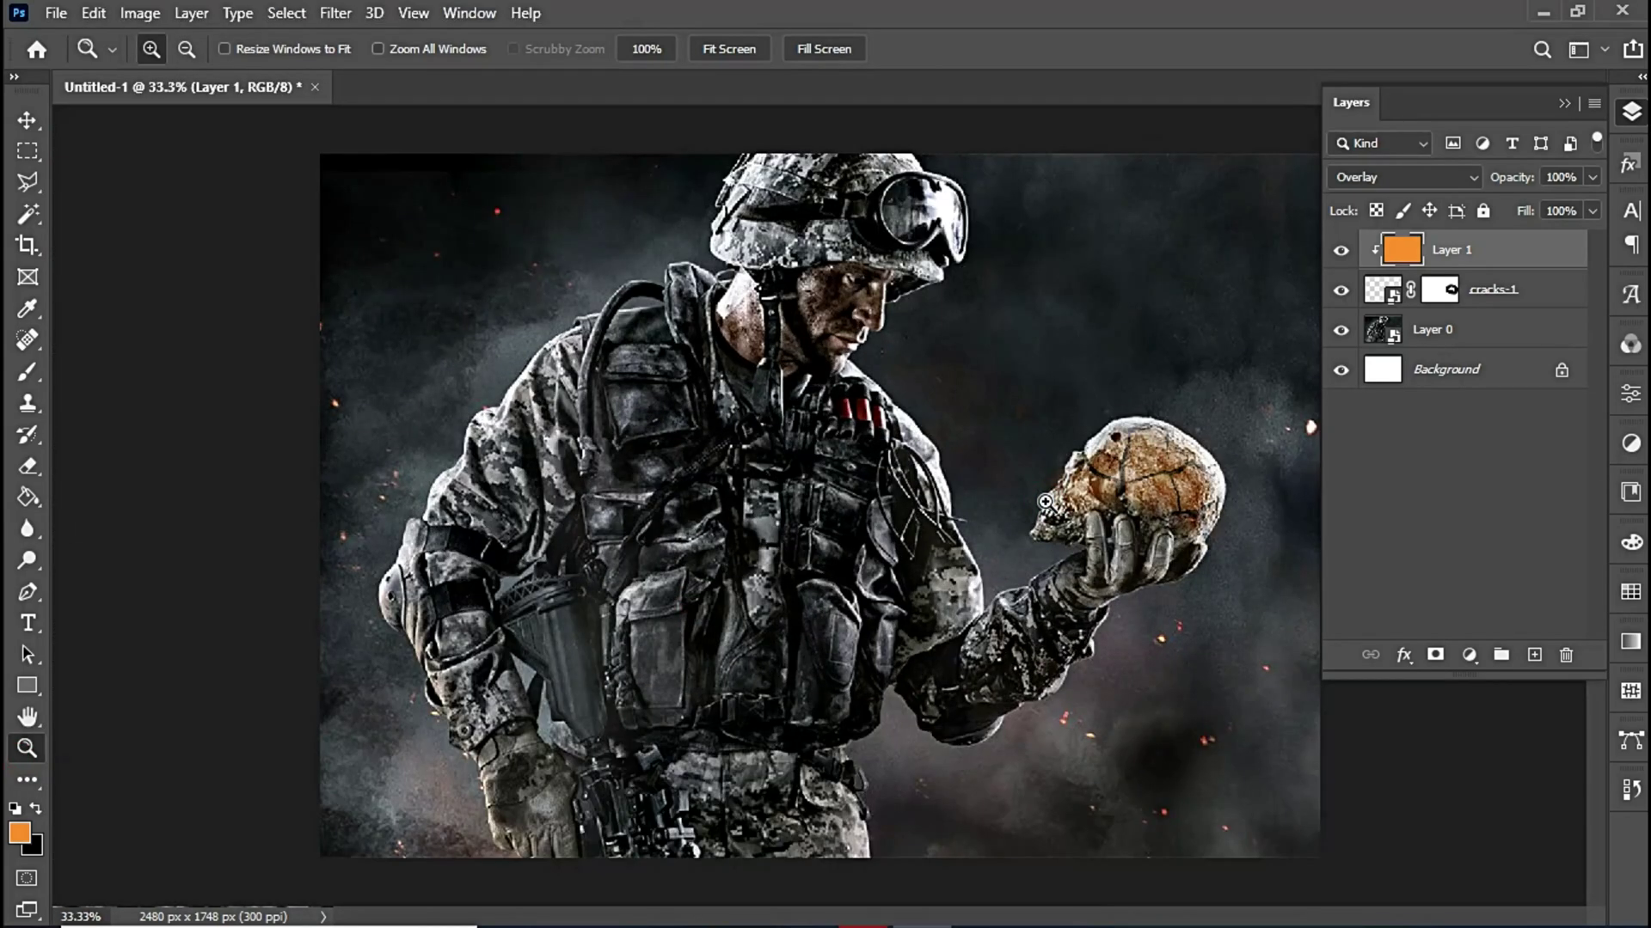
{"action": "left_click", "coordinate": [57, 12]}
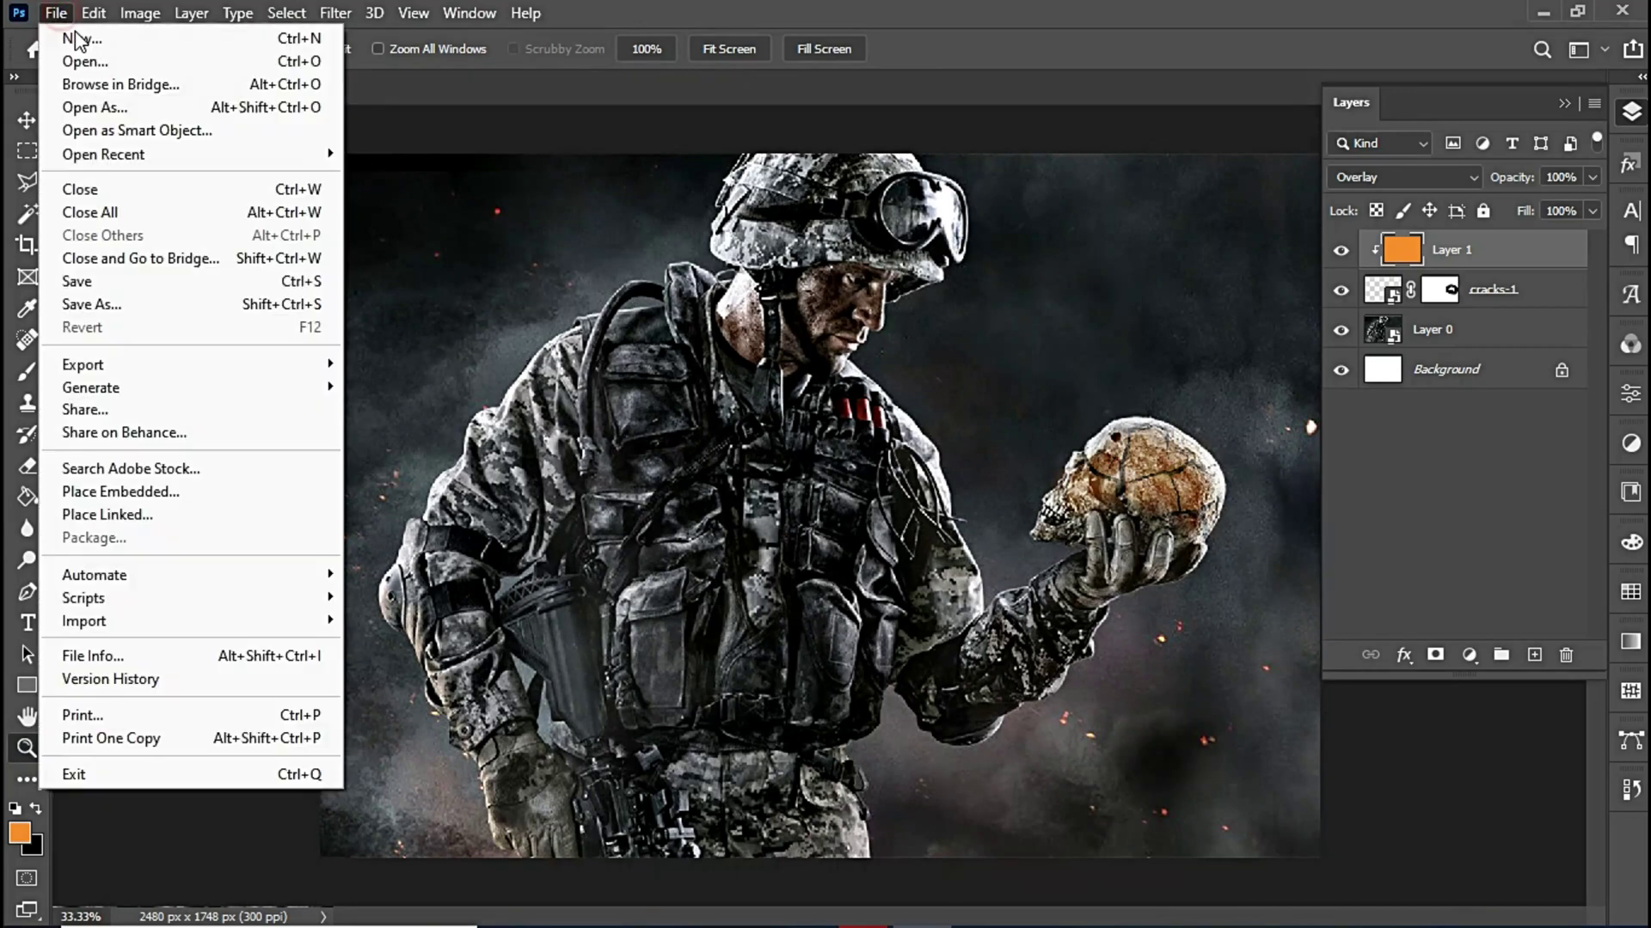
Place Fire-01, scale it to 62.28%, and position it over the skull
{"action": "left_click", "coordinate": [200, 490]}
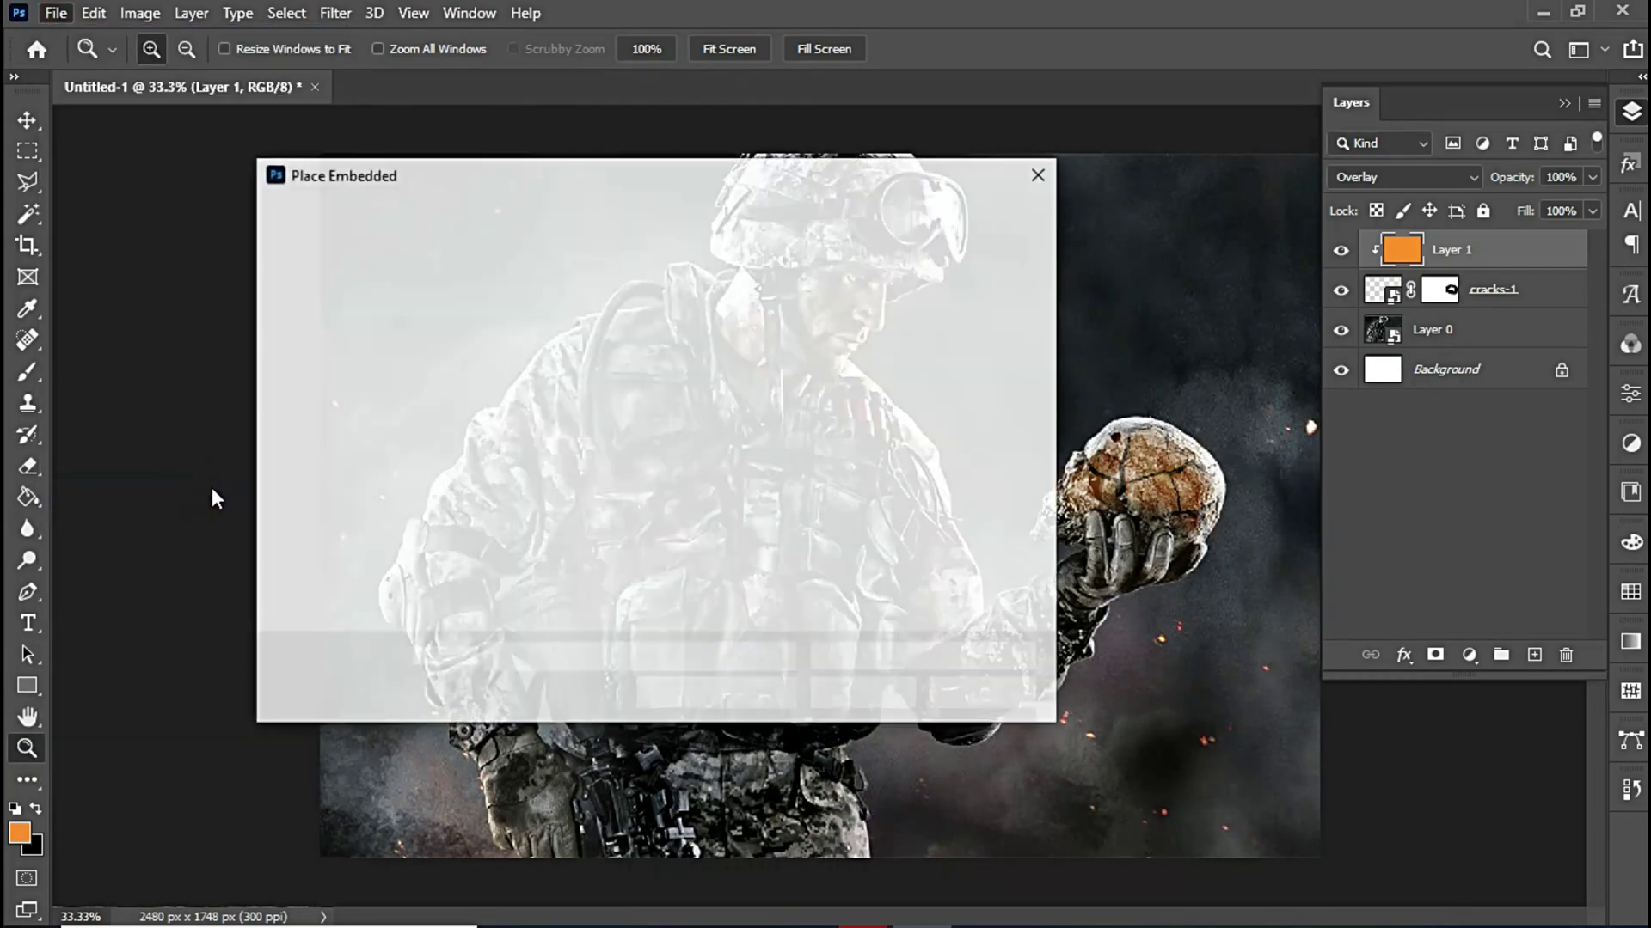
{"action": "double_click", "coordinate": [701, 348]}
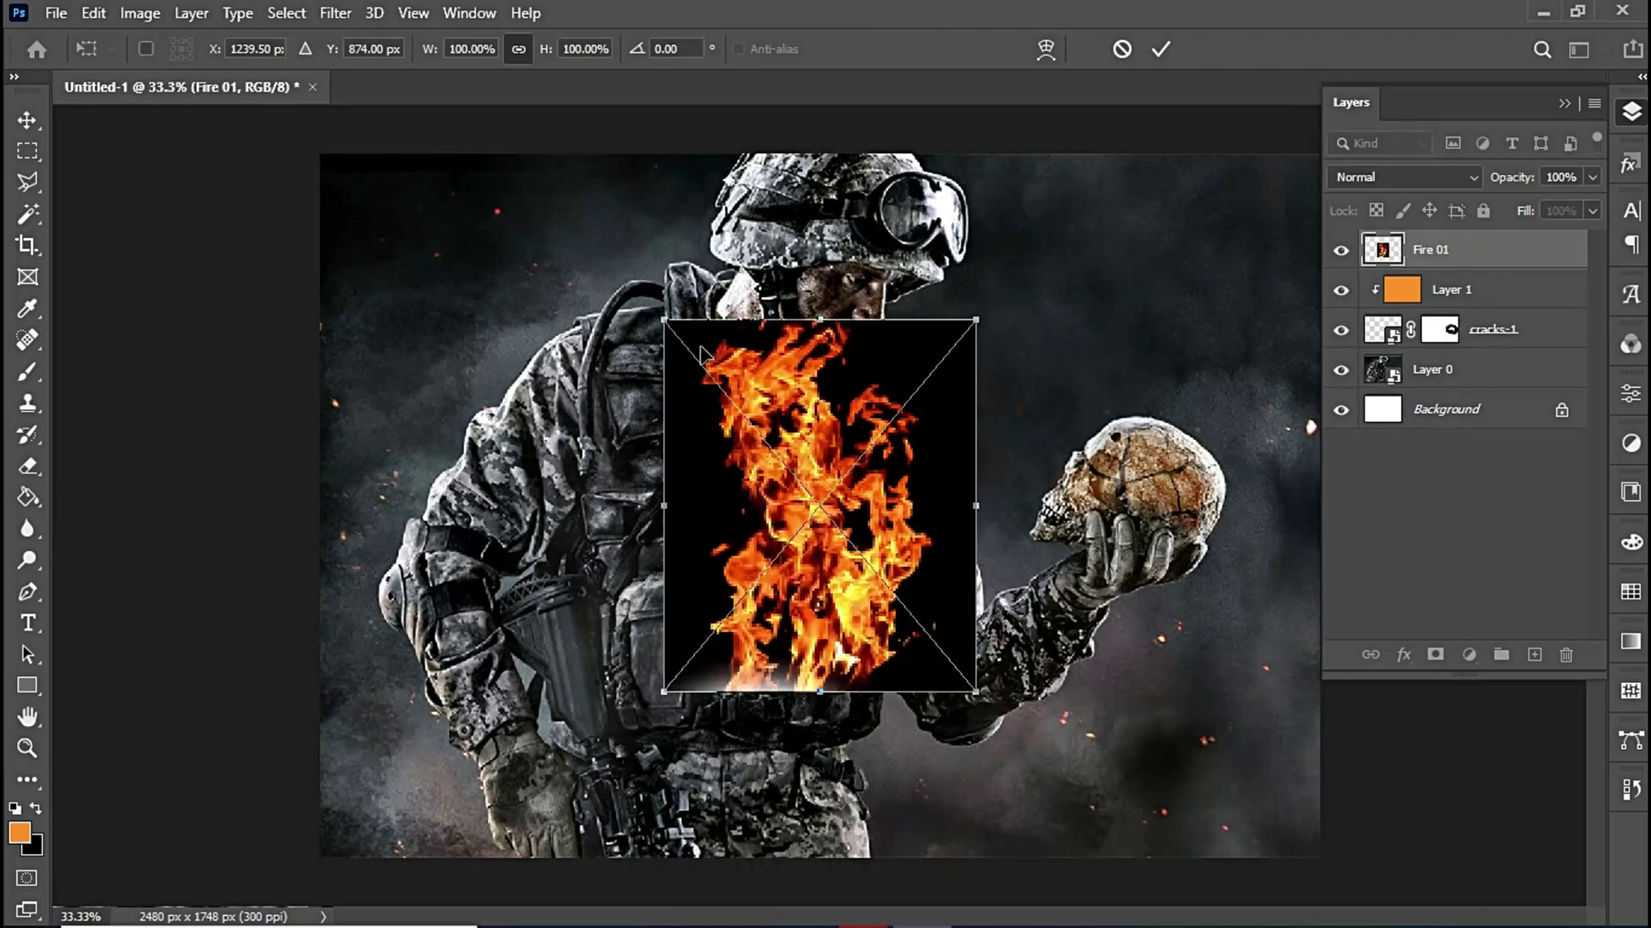
{"action": "left_click_drag", "start_coordinate": [807, 459], "coordinate": [1100, 275]}
{"action": "left_click_drag", "start_coordinate": [1112, 153], "coordinate": [1134, 223]}
{"action": "left_click_drag", "start_coordinate": [1144, 351], "coordinate": [1195, 398]}
{"action": "left_click", "coordinate": [1161, 51]}
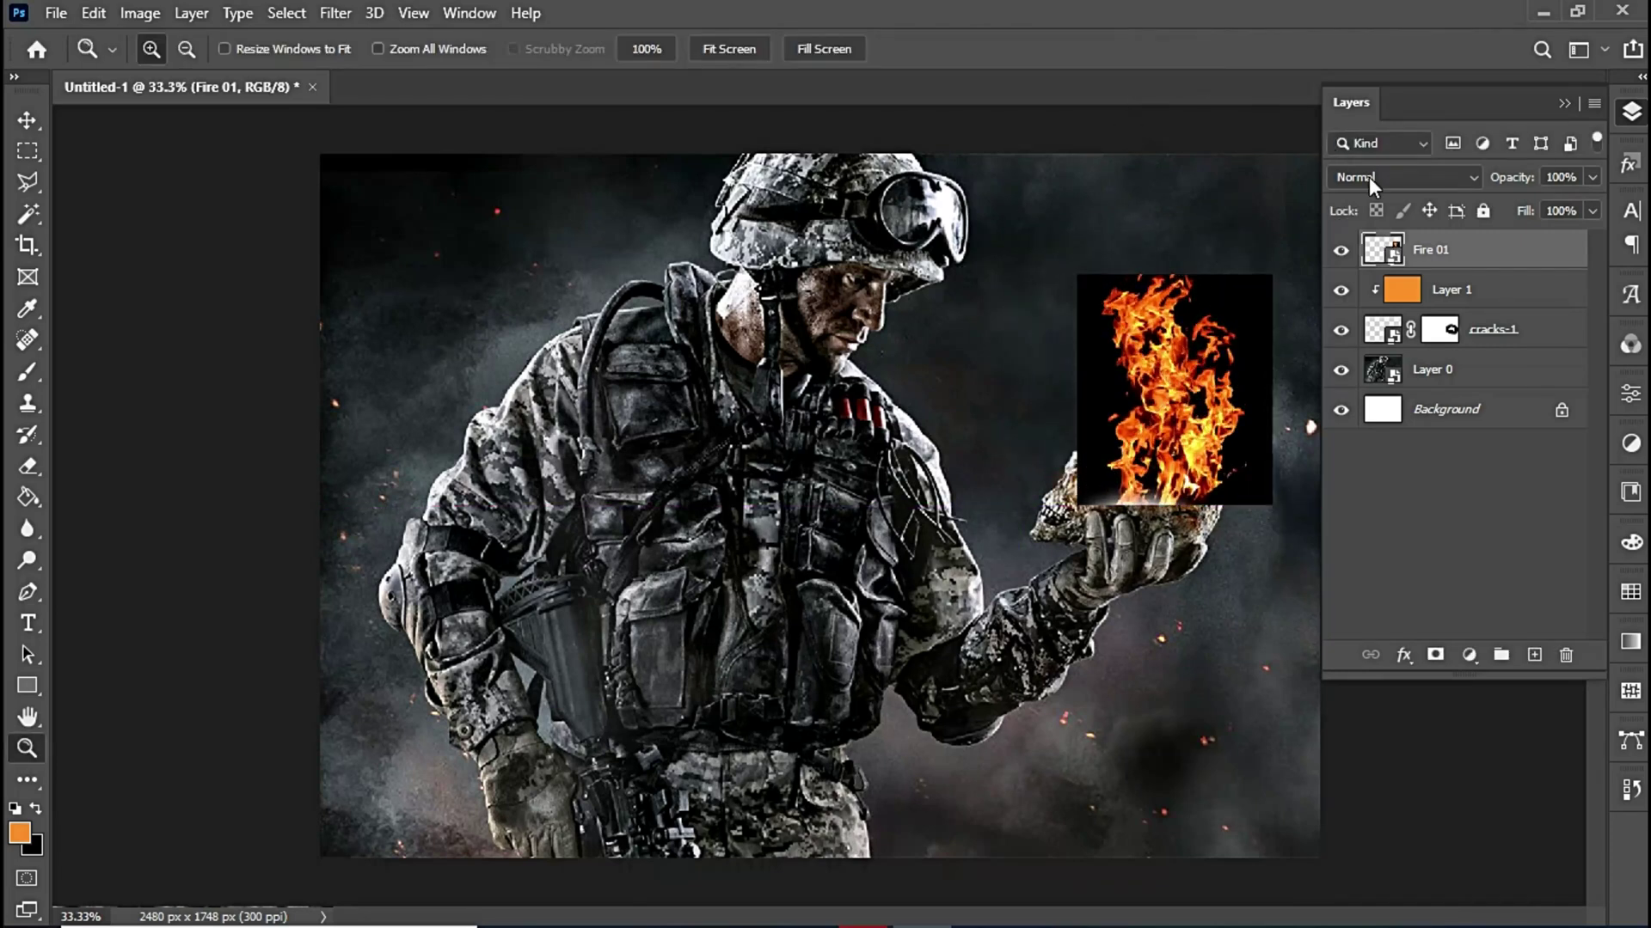
{"action": "left_click", "coordinate": [1369, 177]}
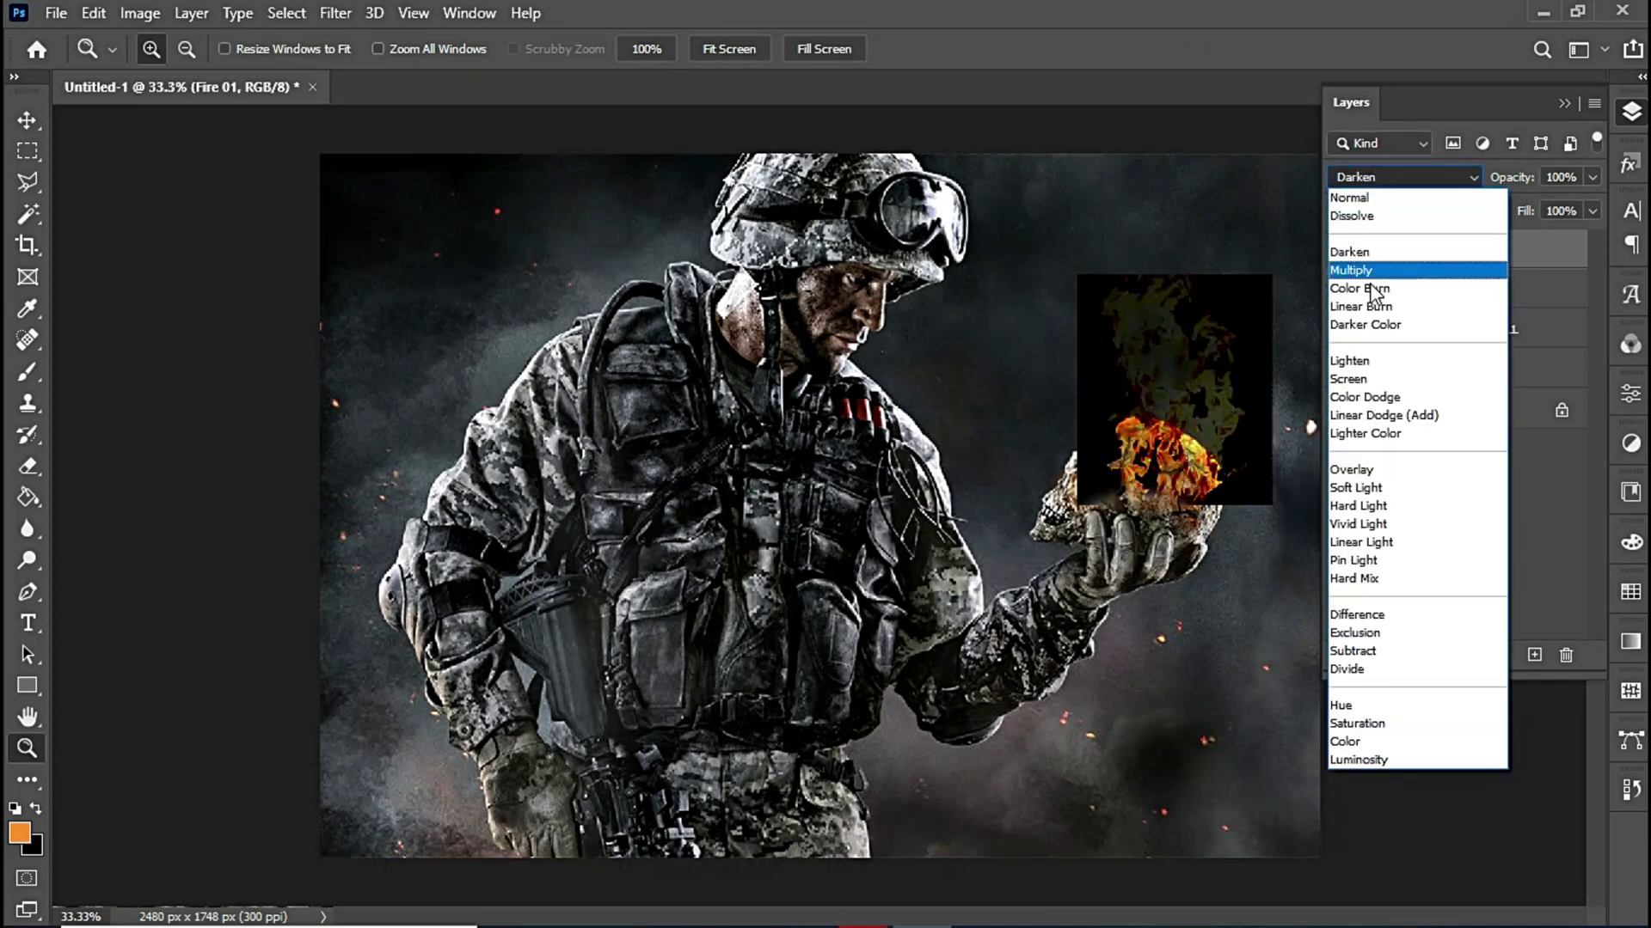
Set Fire 01 to Screen blend mode and add a layer mask to it
{"action": "left_click", "coordinate": [1373, 381]}
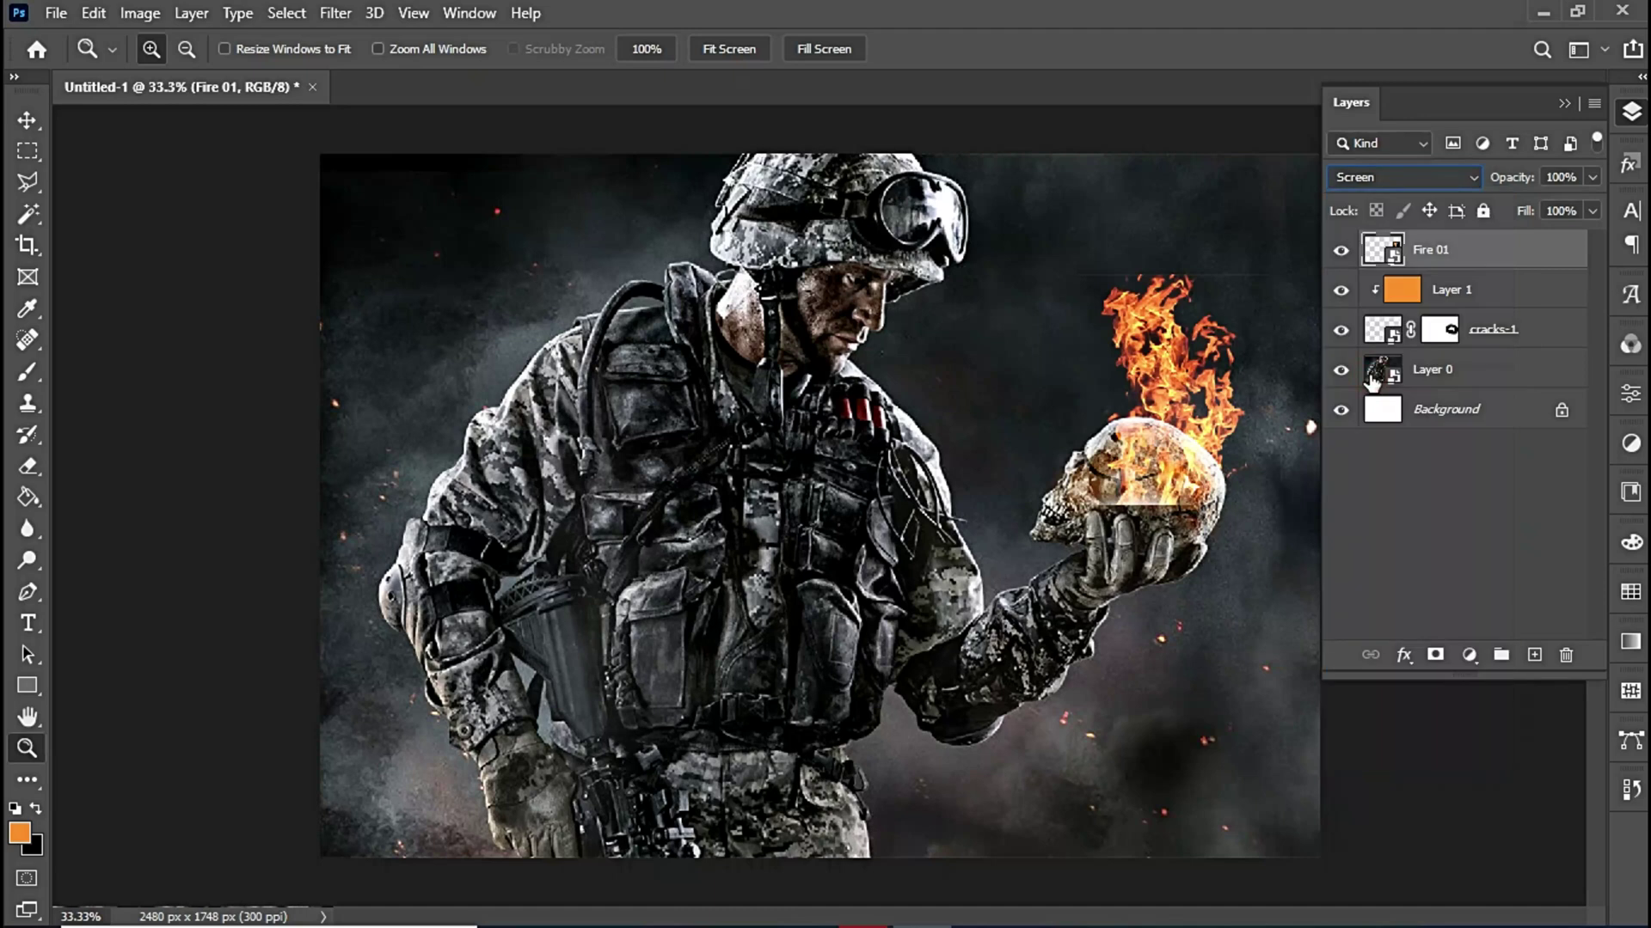
{"action": "left_click", "coordinate": [33, 466]}
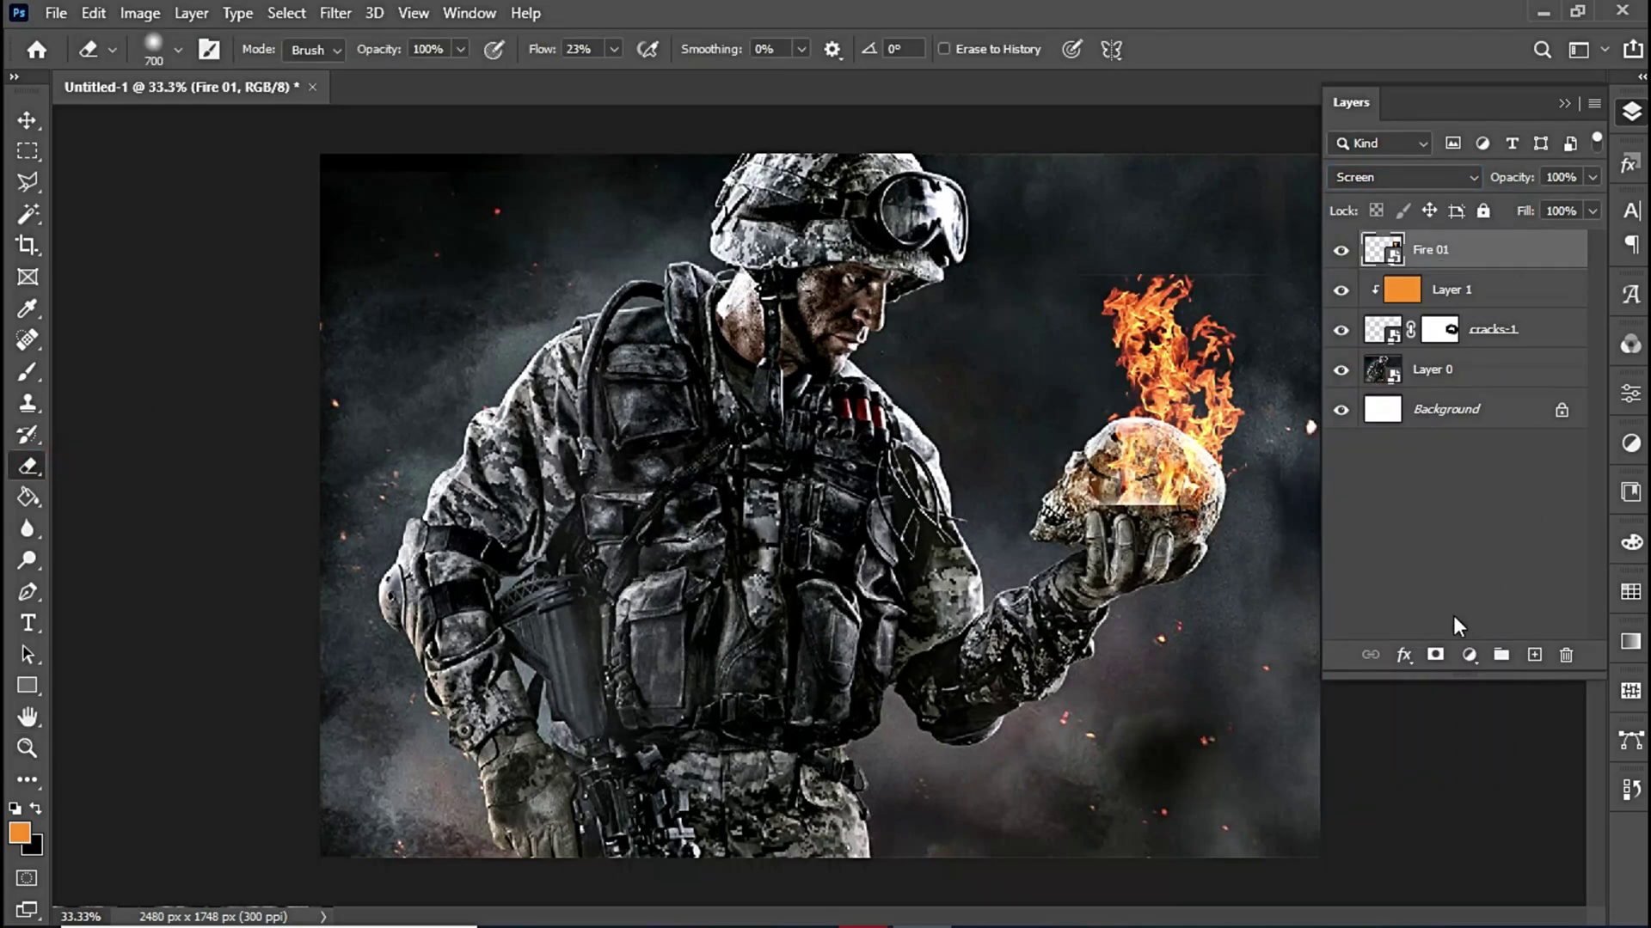
{"action": "left_click", "coordinate": [1432, 656]}
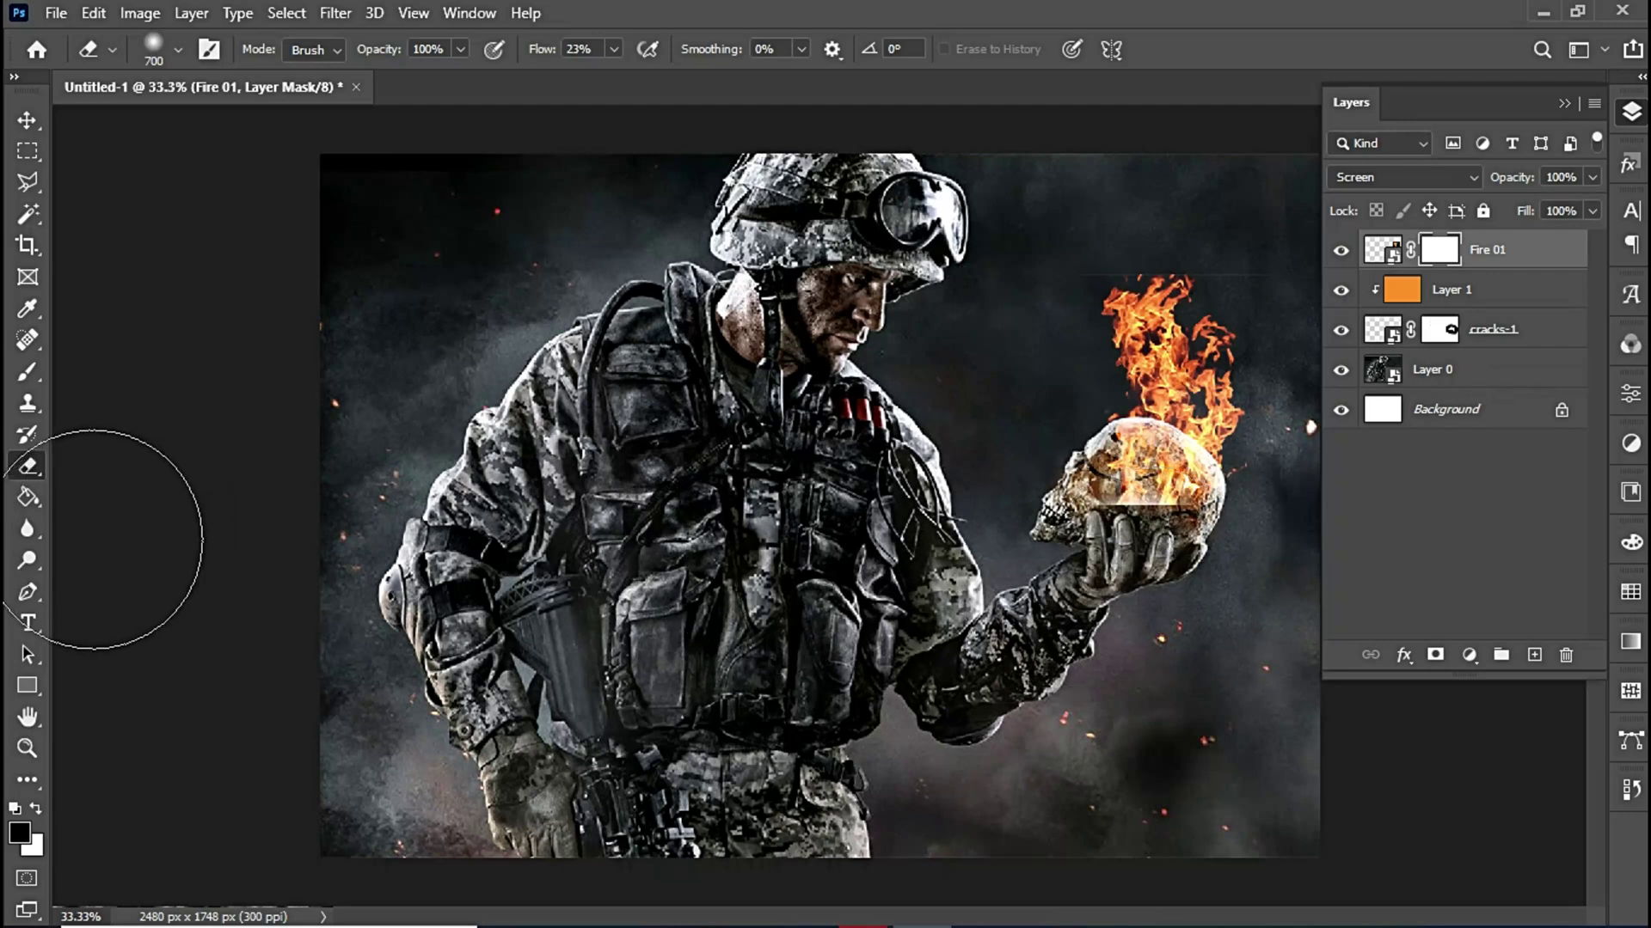
Paint black with a 400 px brush on the Fire 01 mask over the skull
{"action": "left_click", "coordinate": [27, 374]}
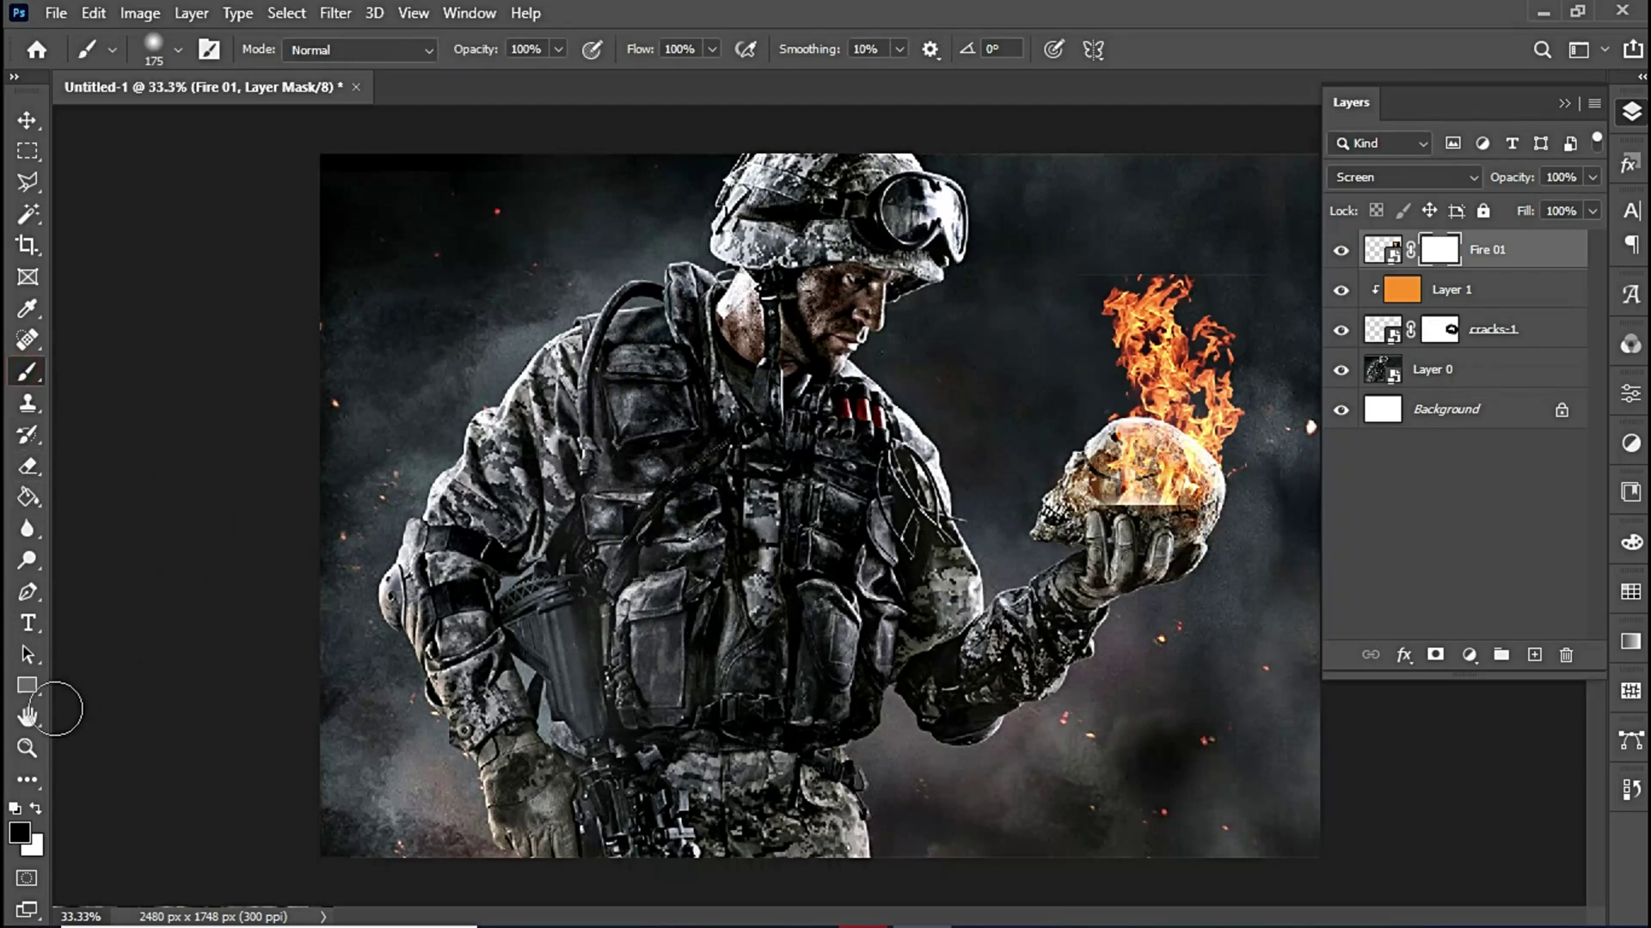
{"action": "key", "text": "bracketright"}
{"action": "key", "text": "bracketright"}
{"action": "key", "text": "bracketright"}
{"action": "key", "text": "bracketright"}
{"action": "mouse_move", "coordinate": [1101, 533]}
{"action": "left_mouse_down"}
{"action": "mouse_move", "coordinate": [1172, 542]}
{"action": "mouse_move", "coordinate": [1125, 515]}
{"action": "mouse_move", "coordinate": [1142, 547]}
{"action": "mouse_move", "coordinate": [1123, 599]}
{"action": "mouse_move", "coordinate": [1050, 582]}
{"action": "mouse_move", "coordinate": [1116, 590]}
{"action": "left_mouse_up"}
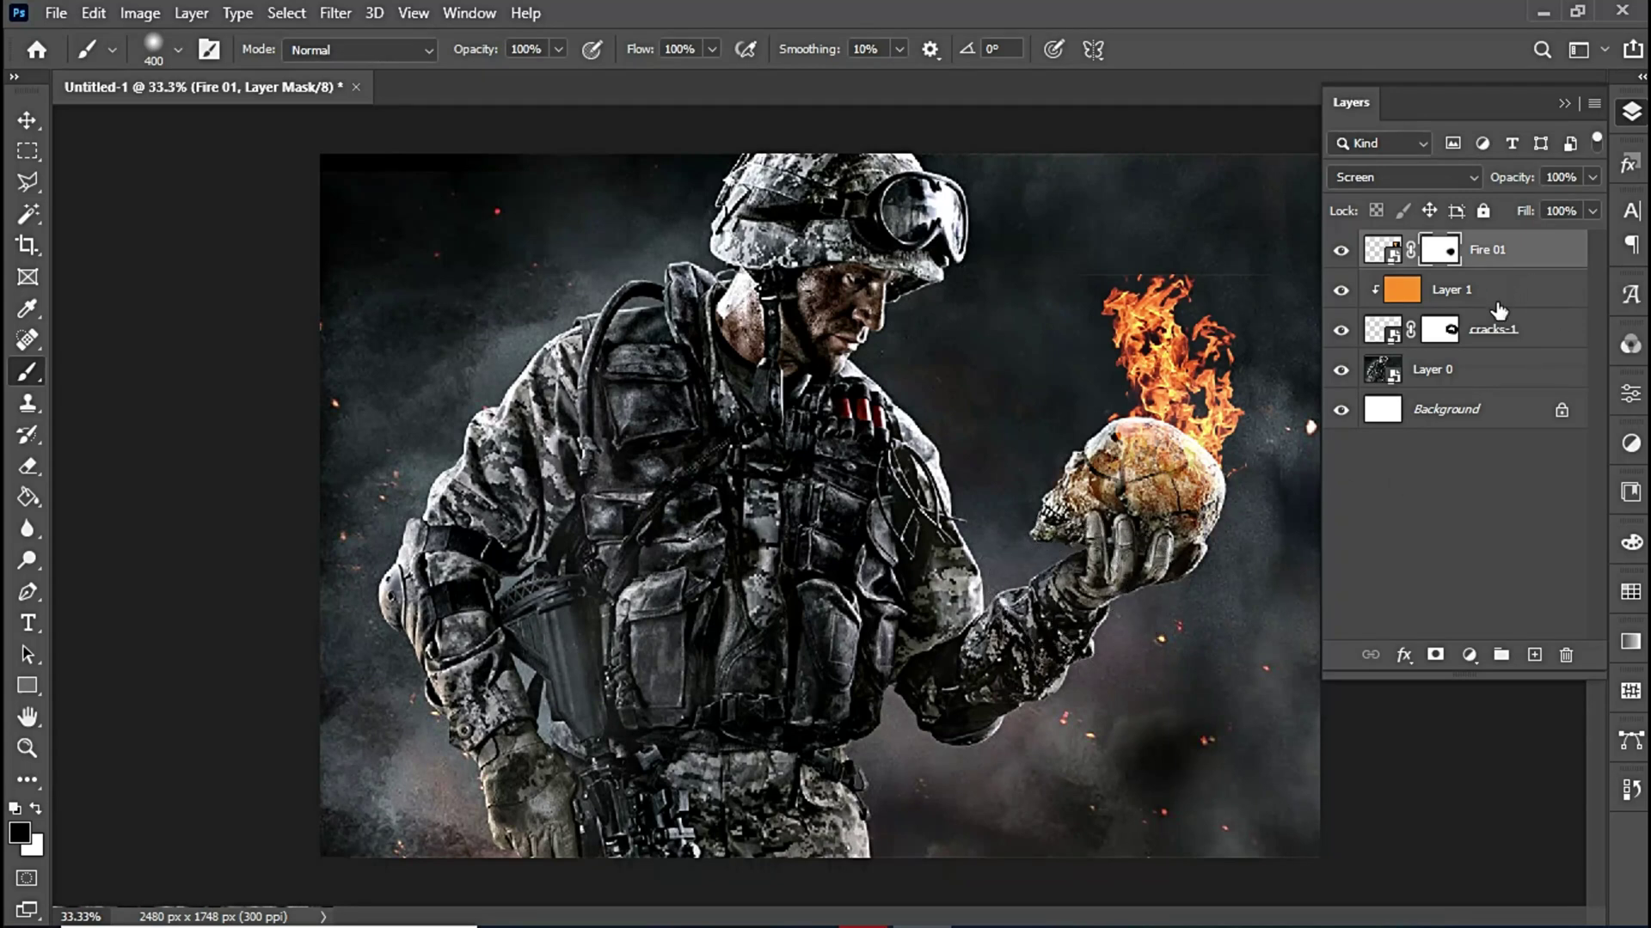
{"action": "left_click", "coordinate": [1495, 332]}
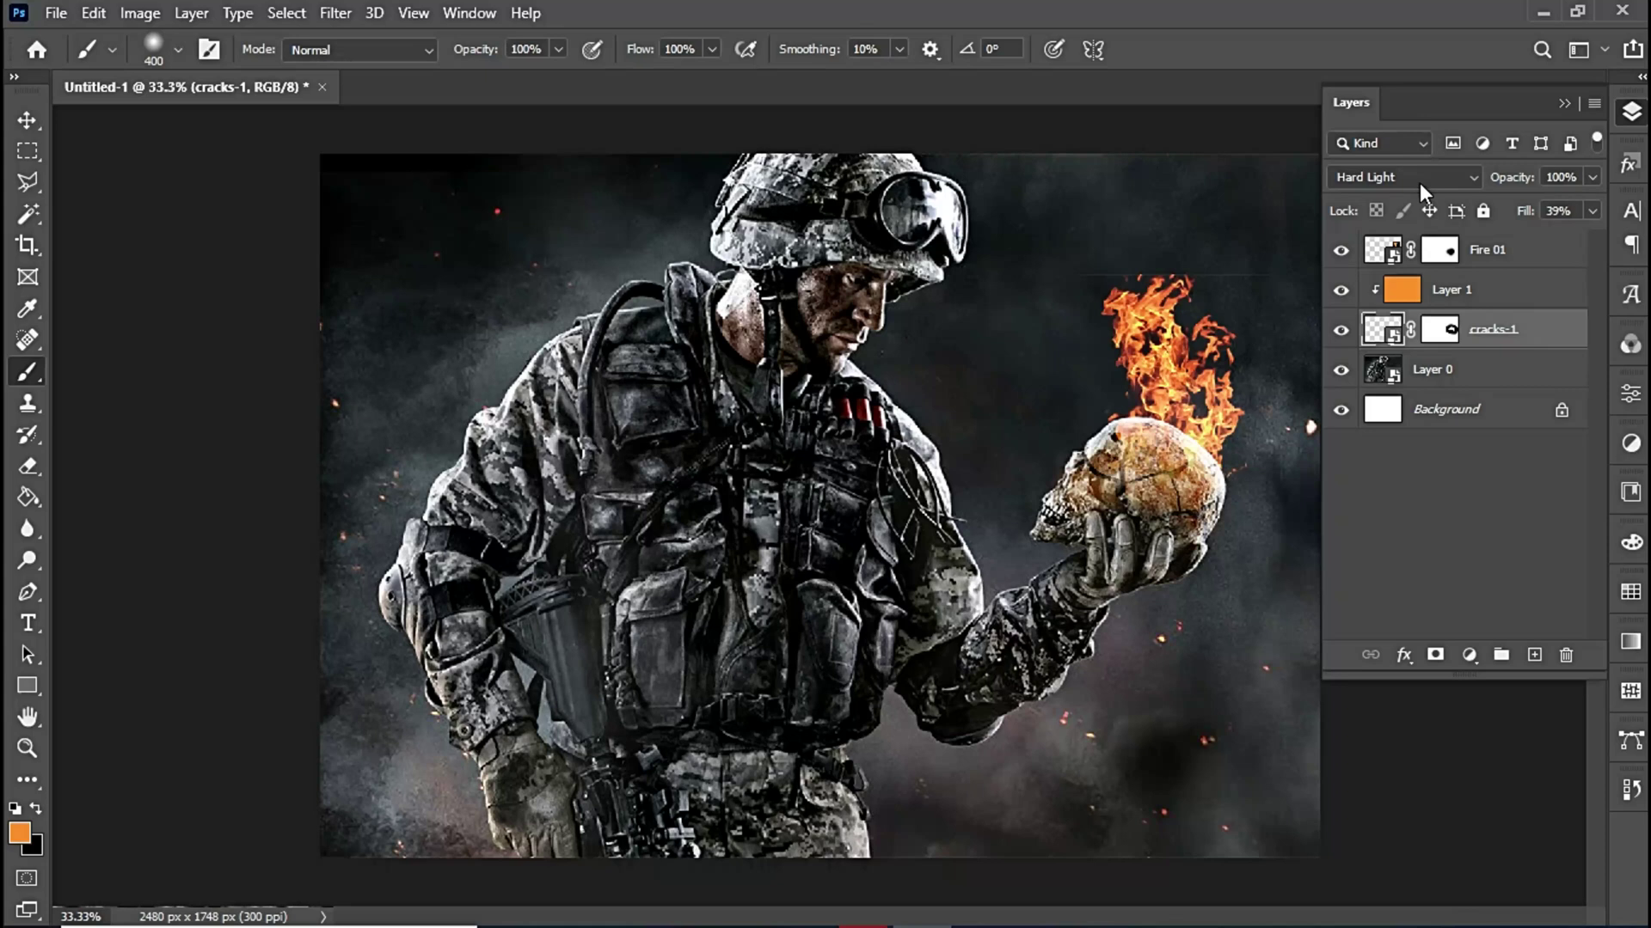
Set cracks-1 to Color Burn while keeping the orange Layer 1 in Overlay
{"action": "left_click", "coordinate": [1419, 178]}
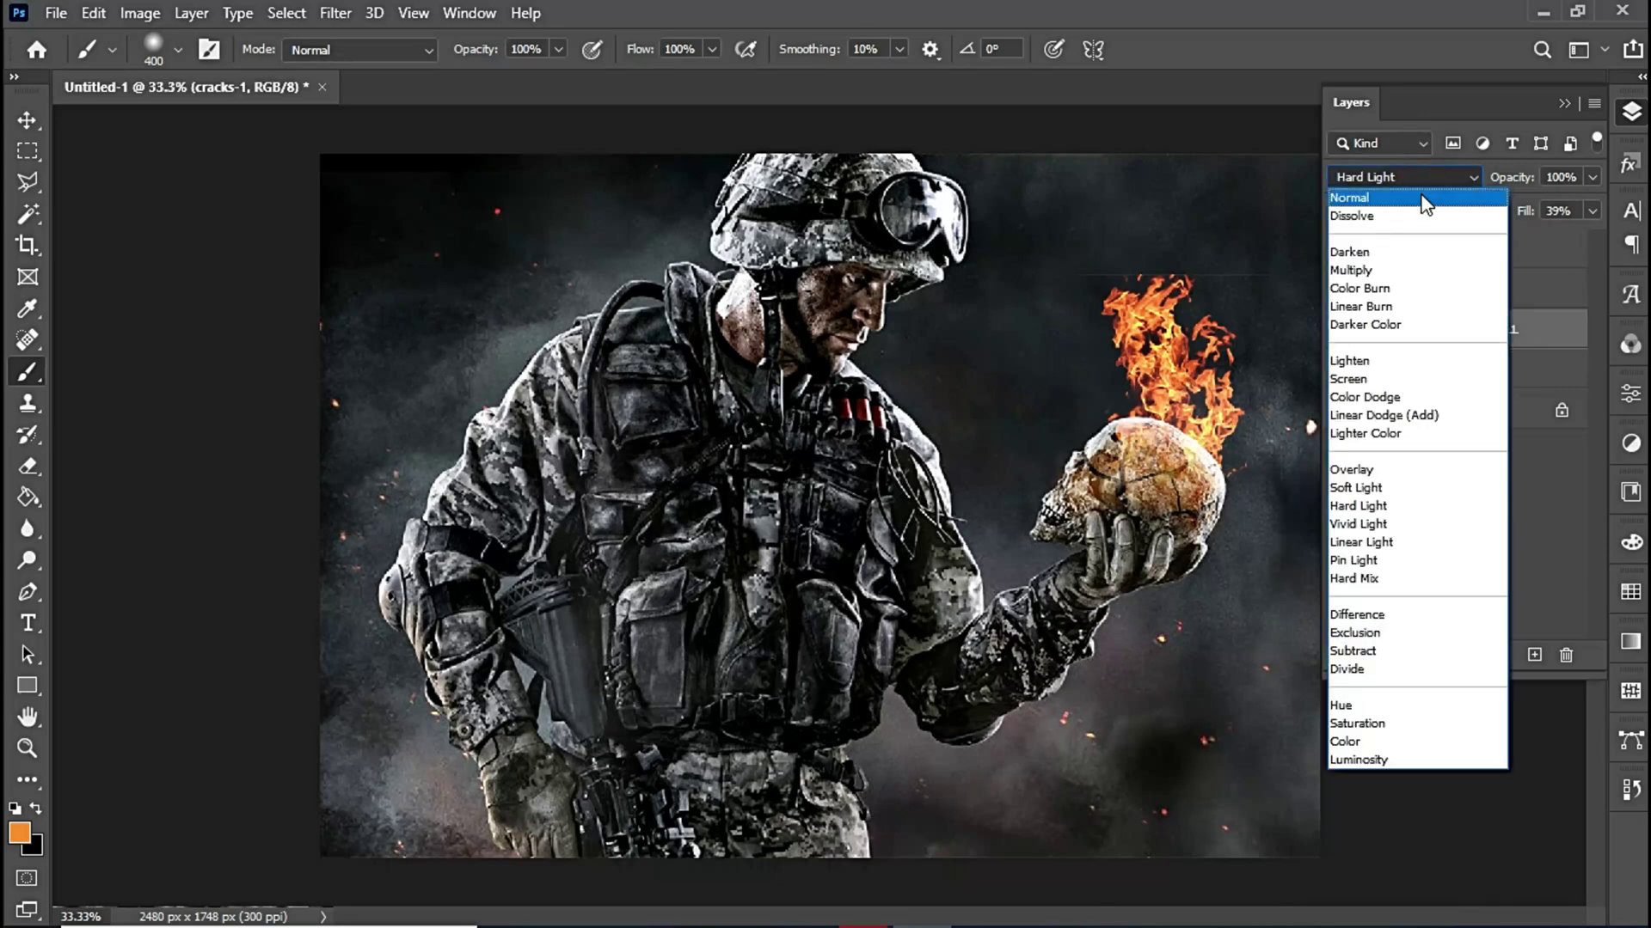
{"action": "left_click", "coordinate": [1392, 290]}
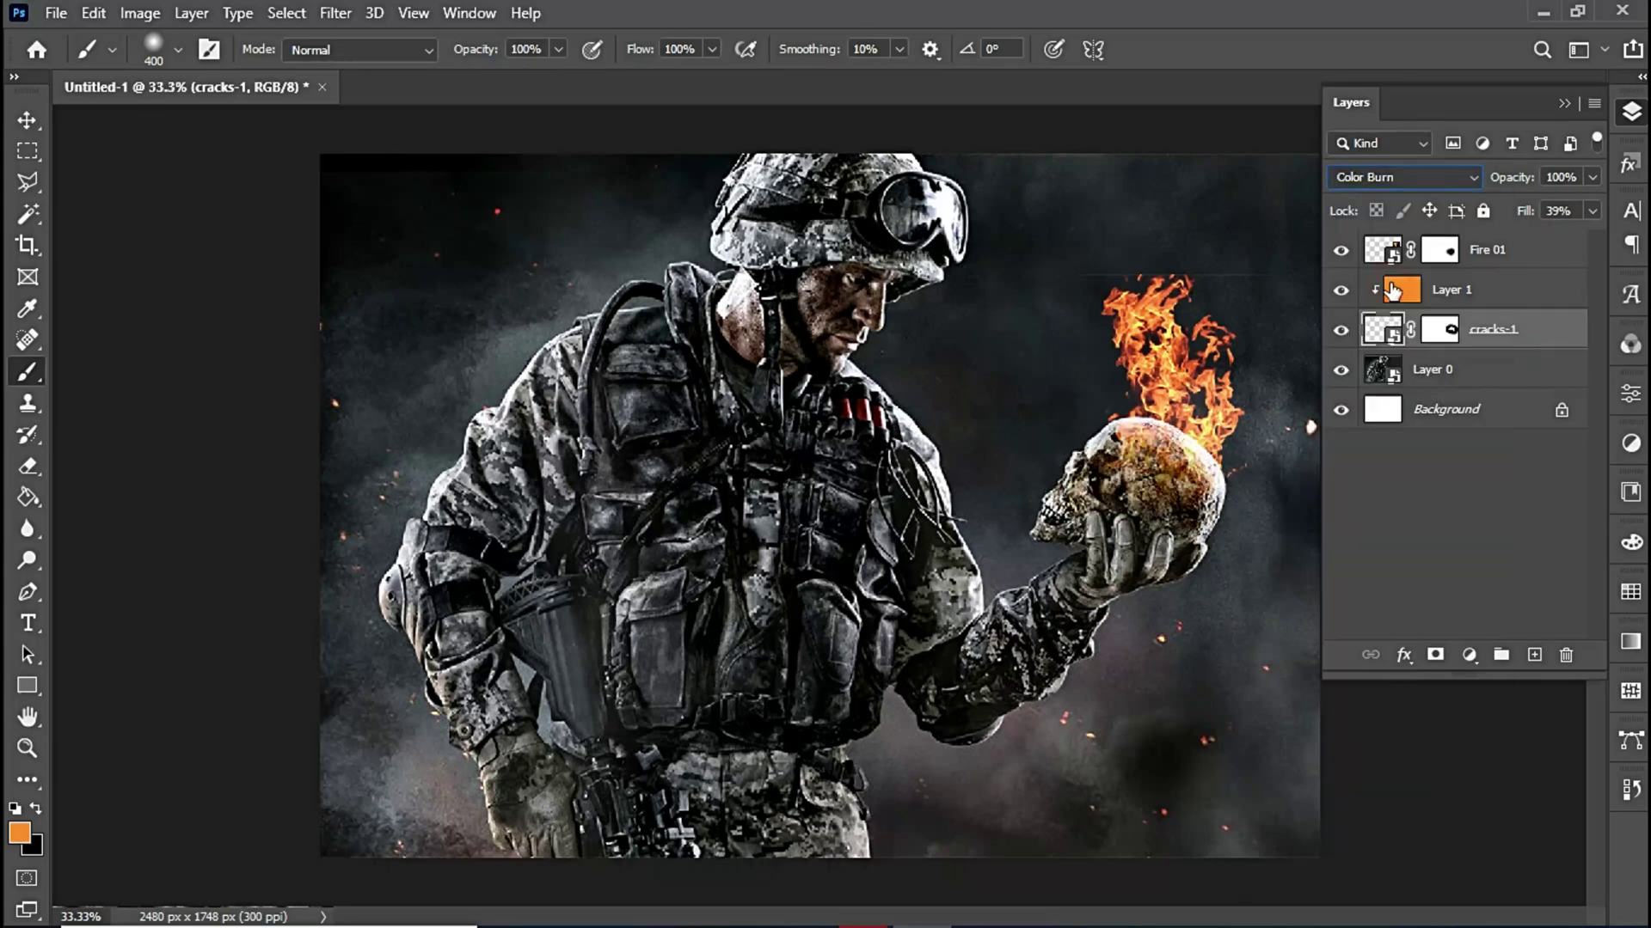
{"action": "left_click", "coordinate": [1458, 296]}
{"action": "left_click", "coordinate": [1406, 178]}
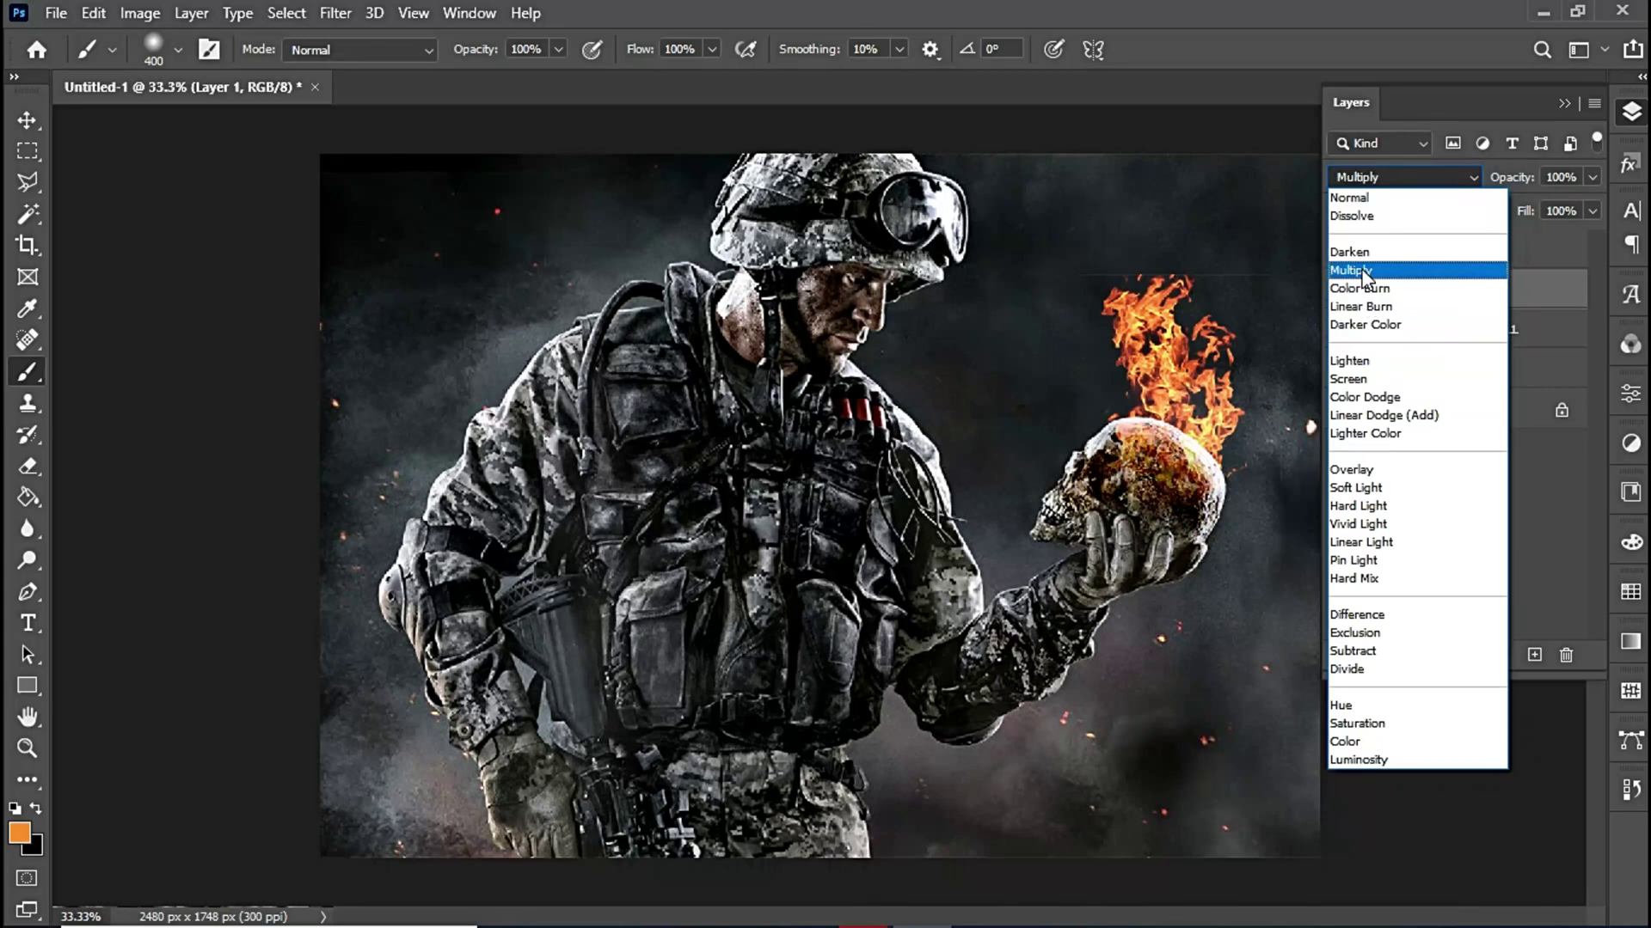
{"action": "left_click", "coordinate": [1373, 471]}
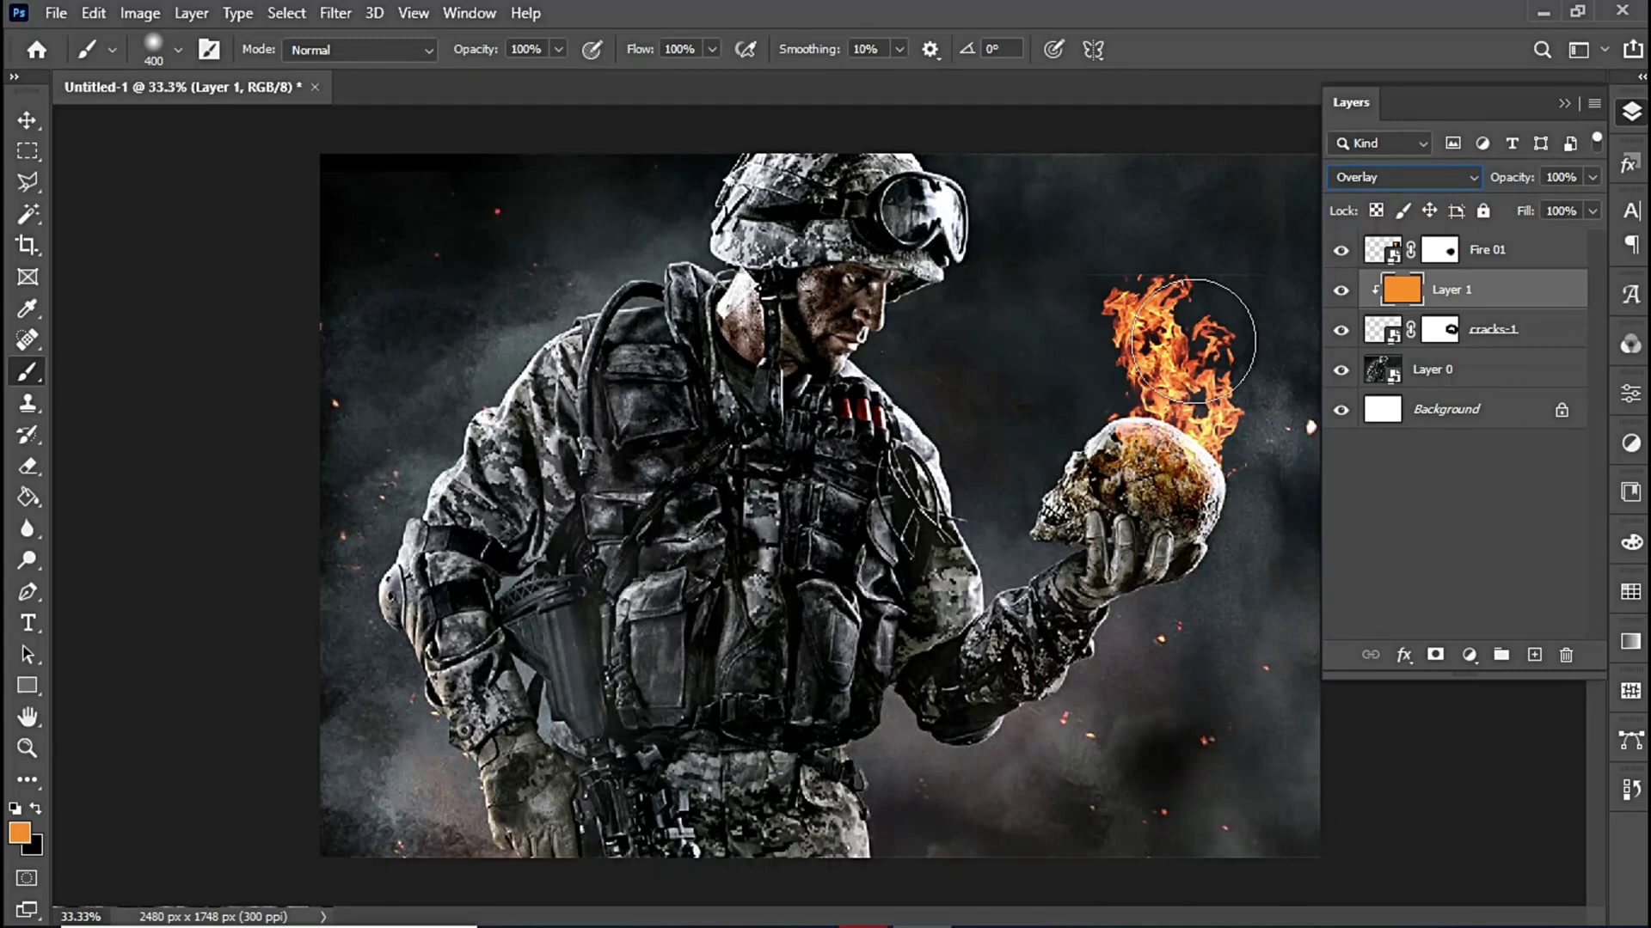
{"action": "left_click", "coordinate": [1431, 251]}
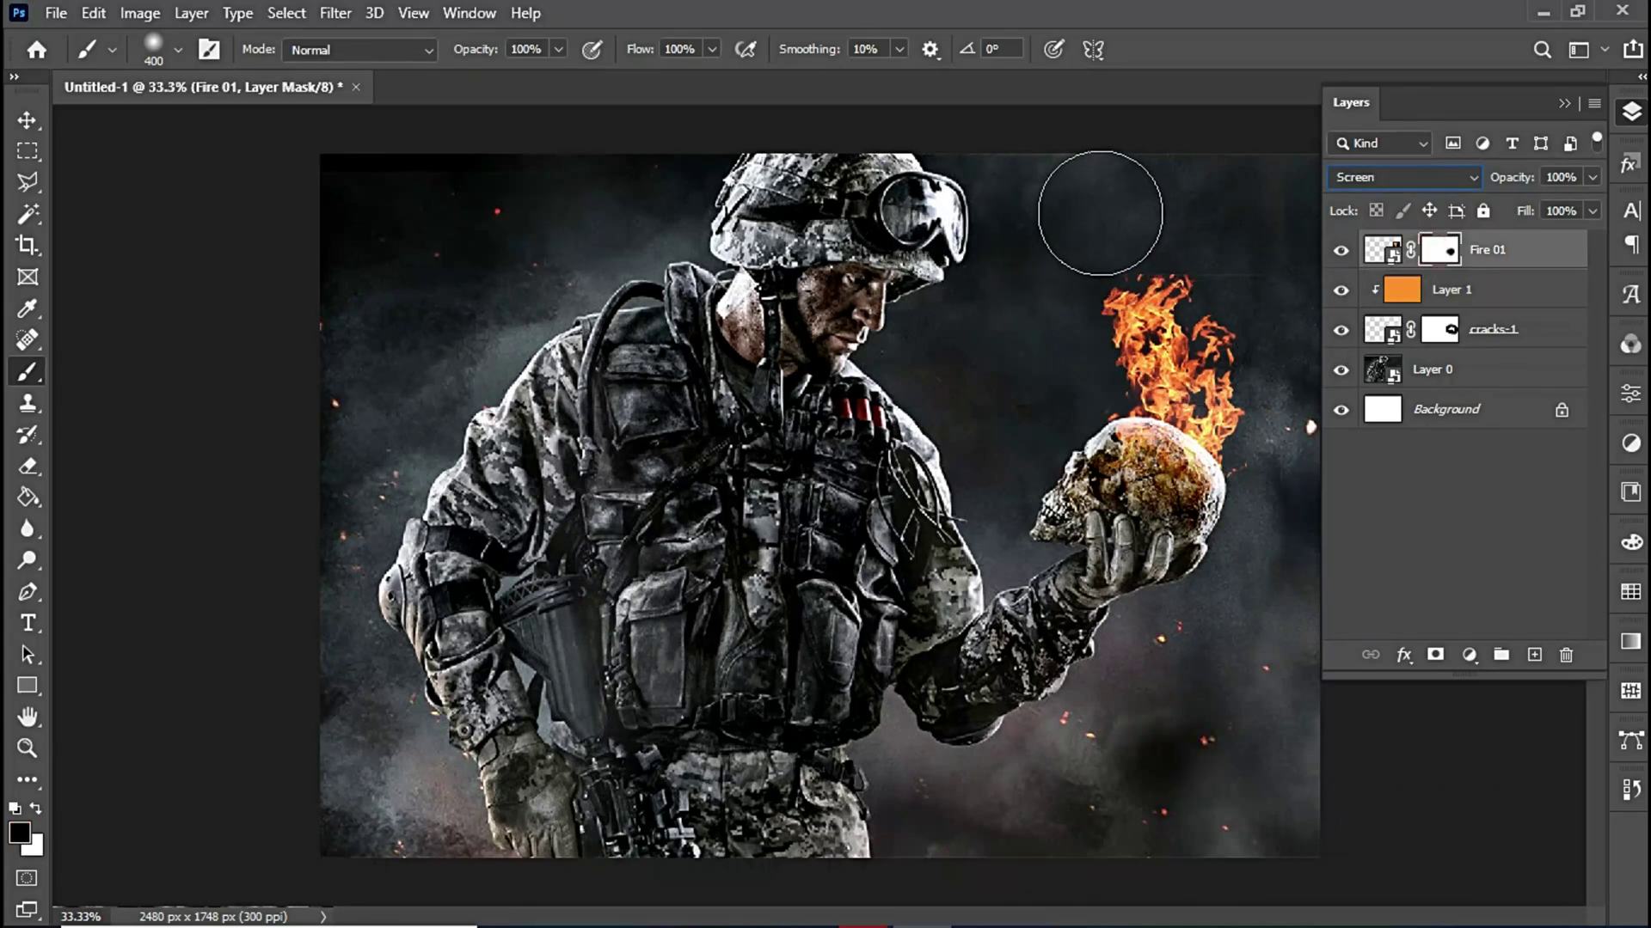
Mask stray fire edges, enlarge Fire 01 to 135.51%, and add a new Layer 2
{"action": "mouse_move", "coordinate": [1099, 223]}
{"action": "left_mouse_down"}
{"action": "mouse_move", "coordinate": [1124, 229]}
{"action": "mouse_move", "coordinate": [1085, 226]}
{"action": "mouse_move", "coordinate": [1117, 219]}
{"action": "left_mouse_up"}
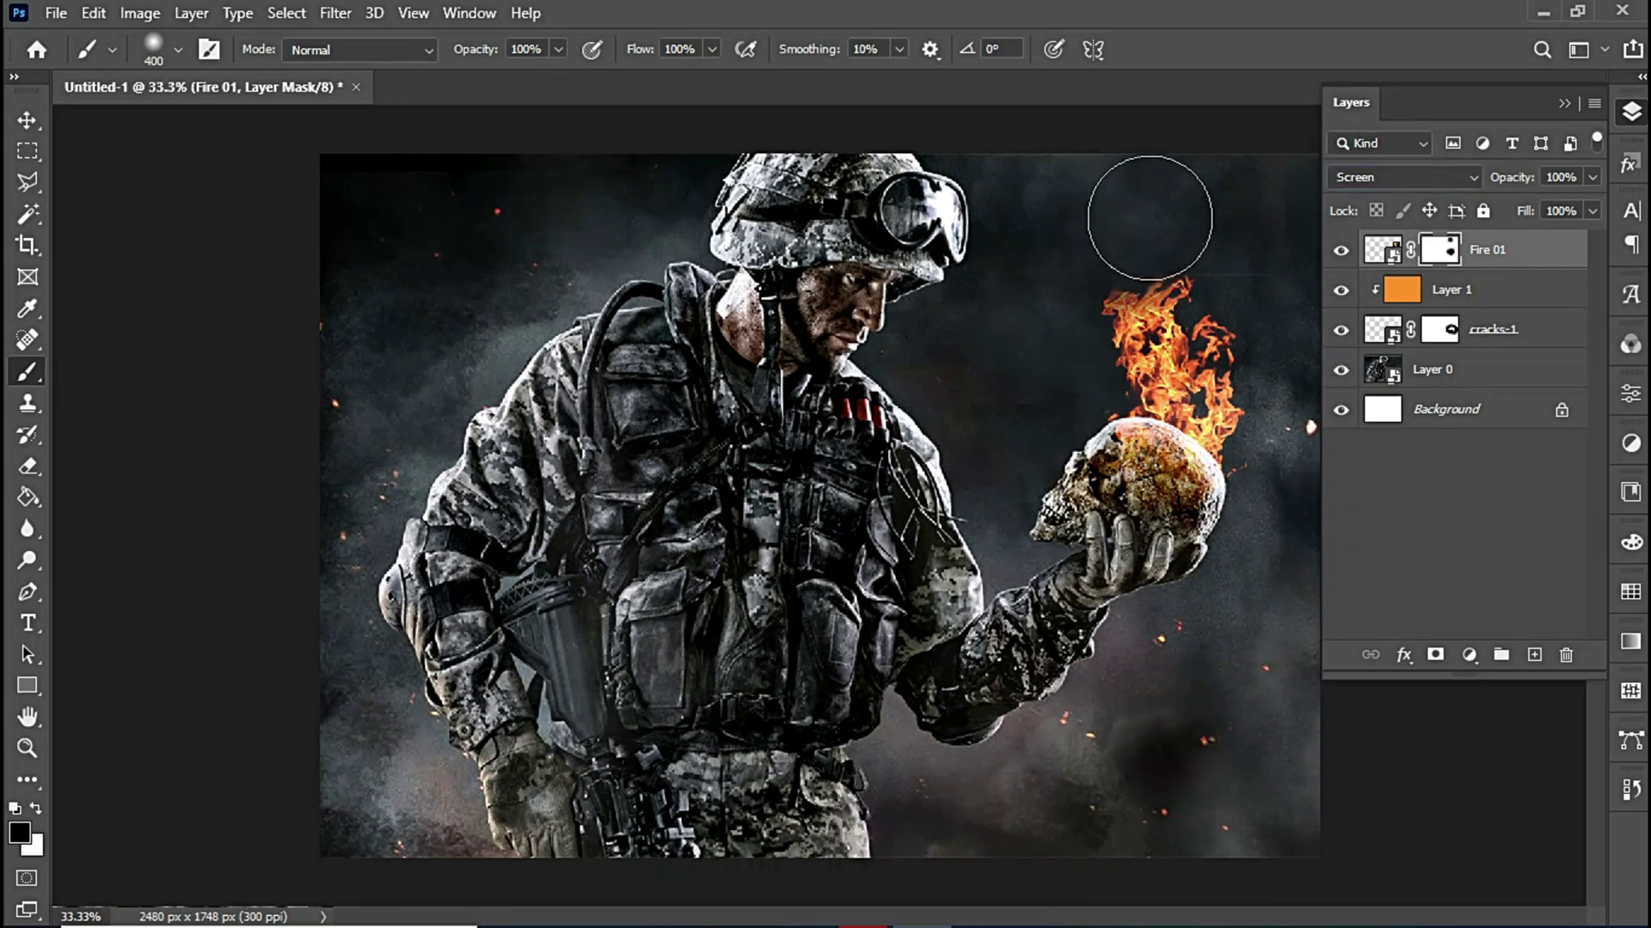
{"action": "mouse_move", "coordinate": [1232, 231]}
{"action": "left_mouse_down"}
{"action": "mouse_move", "coordinate": [1215, 229]}
{"action": "mouse_move", "coordinate": [1239, 232]}
{"action": "left_mouse_up"}
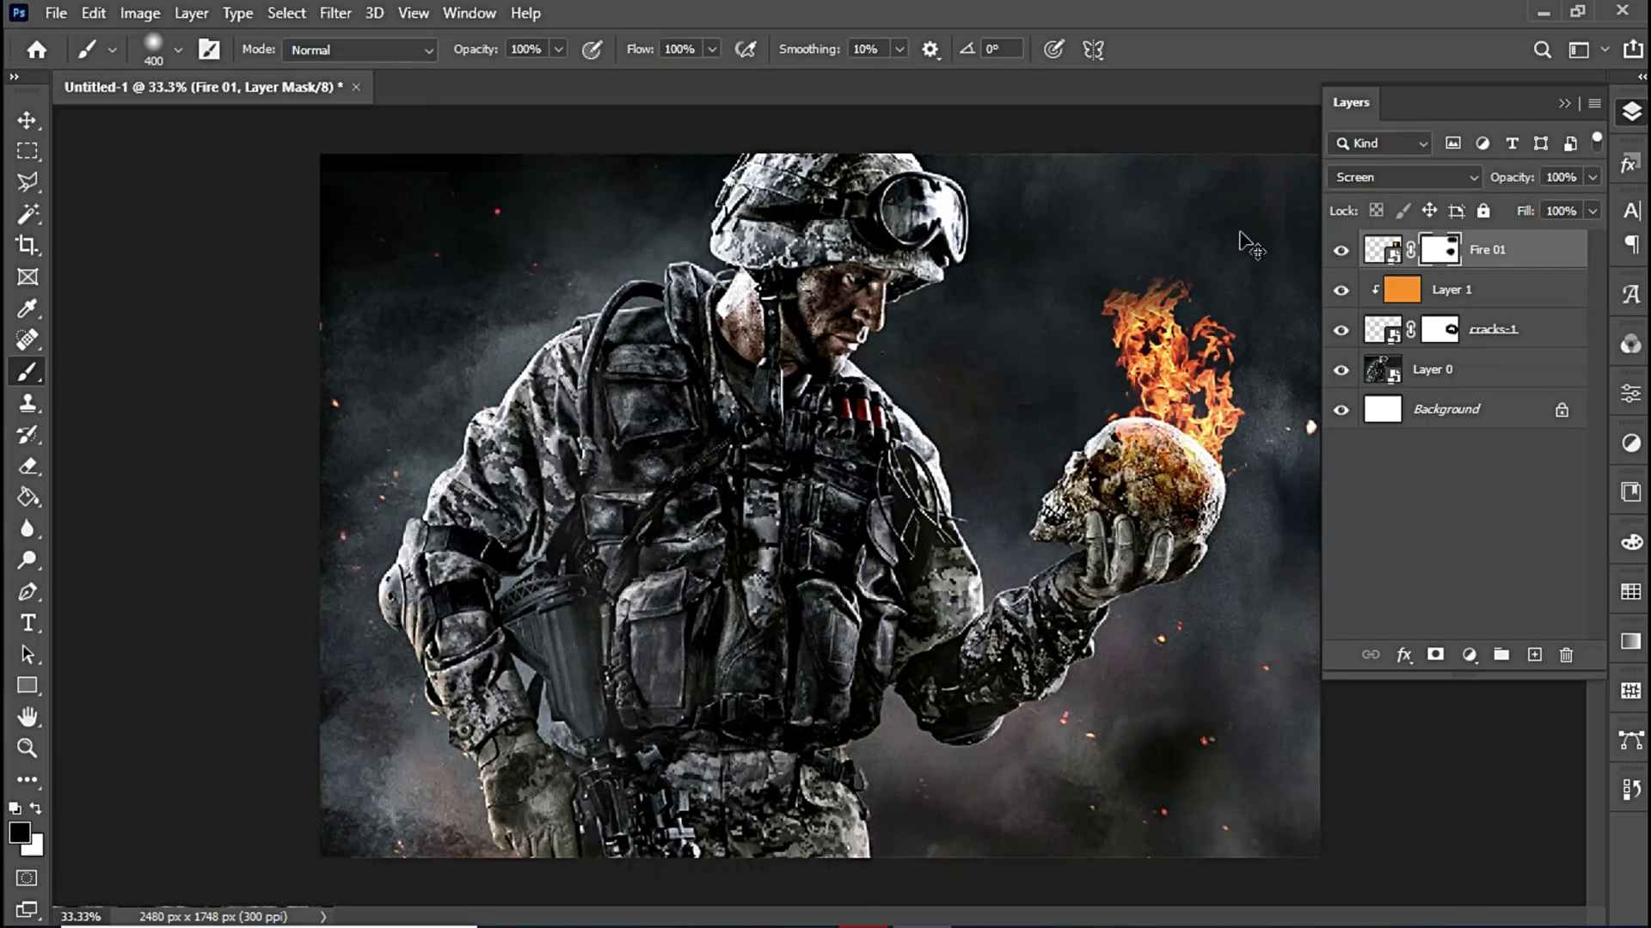
{"action": "key", "text": "ctrl+t"}
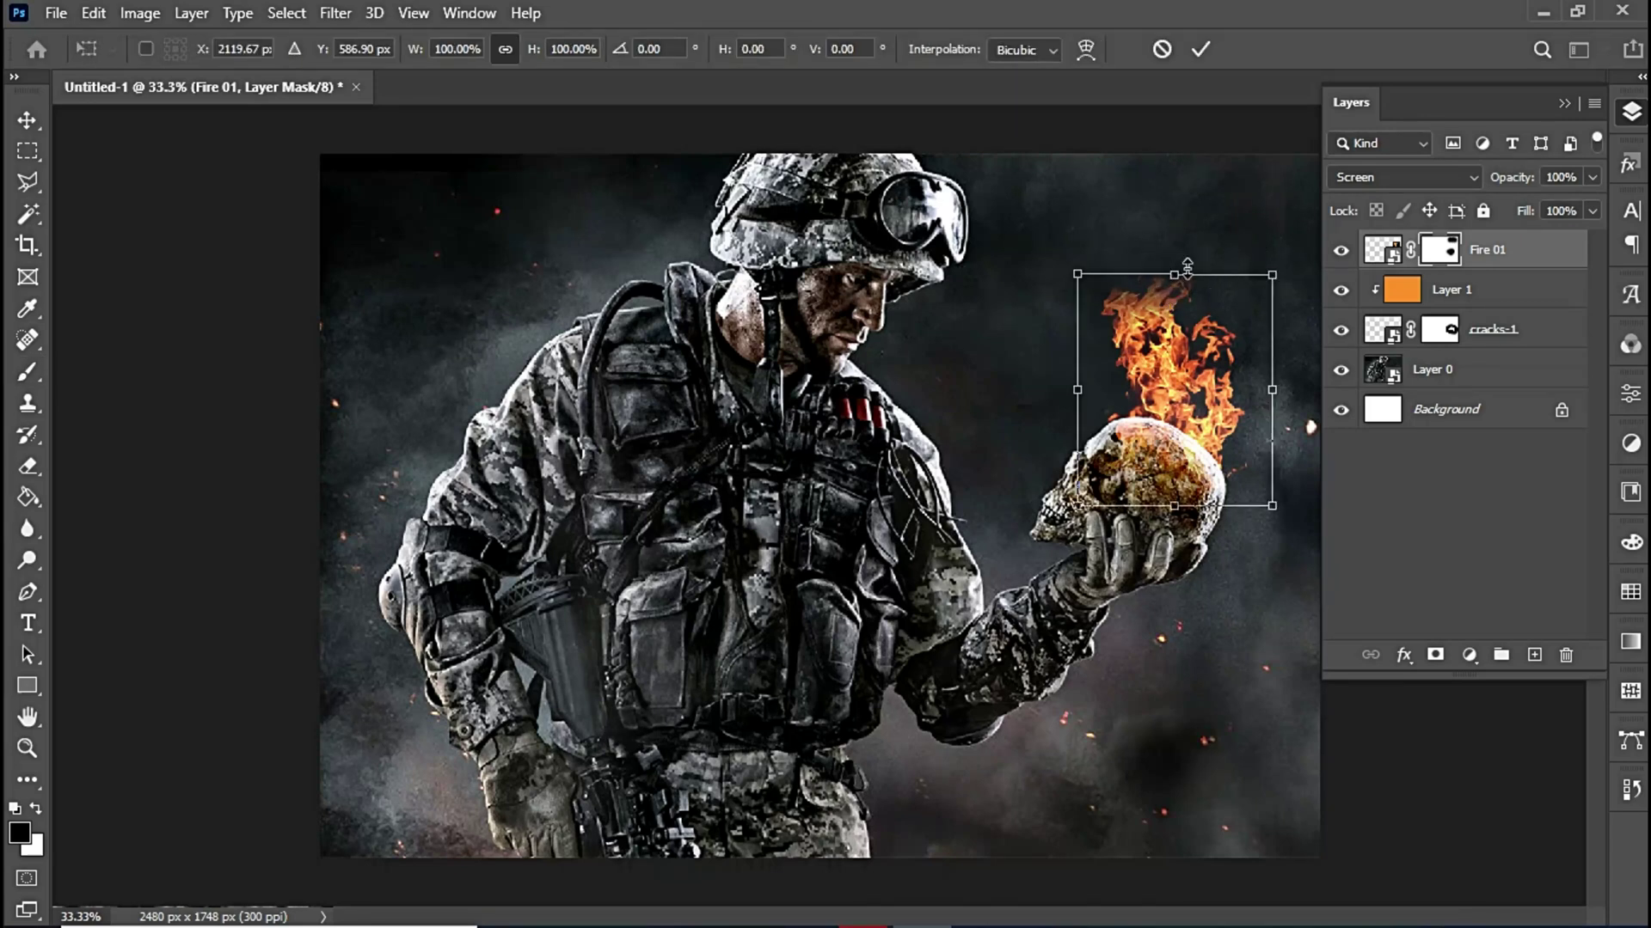
{"action": "left_click_drag", "start_coordinate": [1180, 279], "coordinate": [1178, 239]}
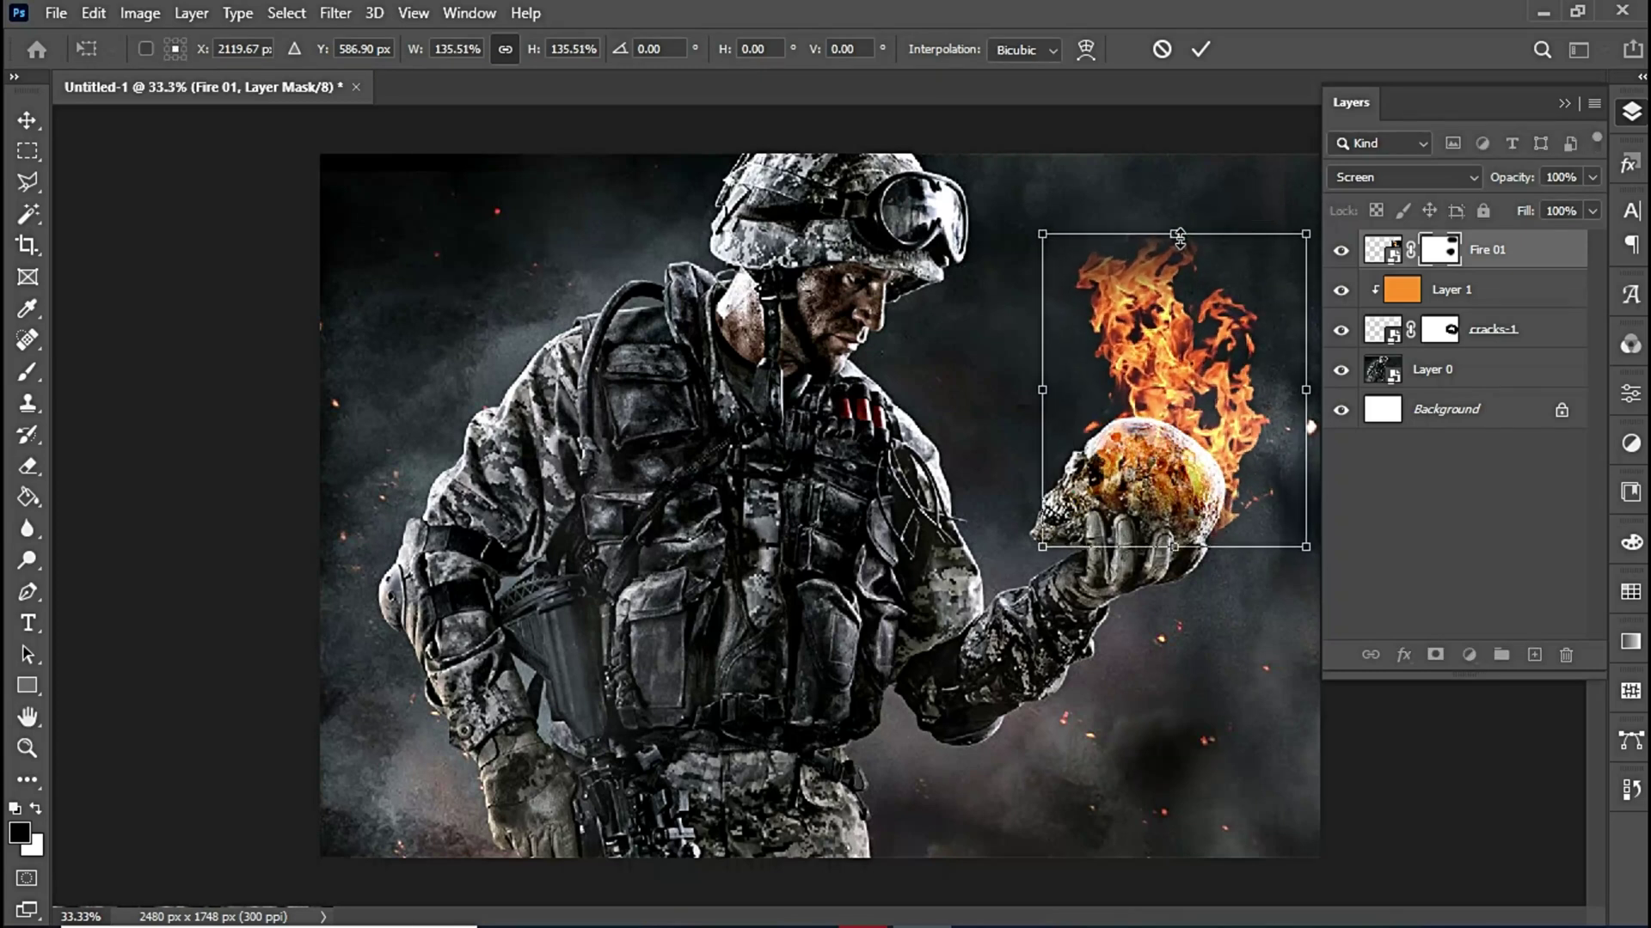
{"action": "left_click", "coordinate": [1206, 45]}
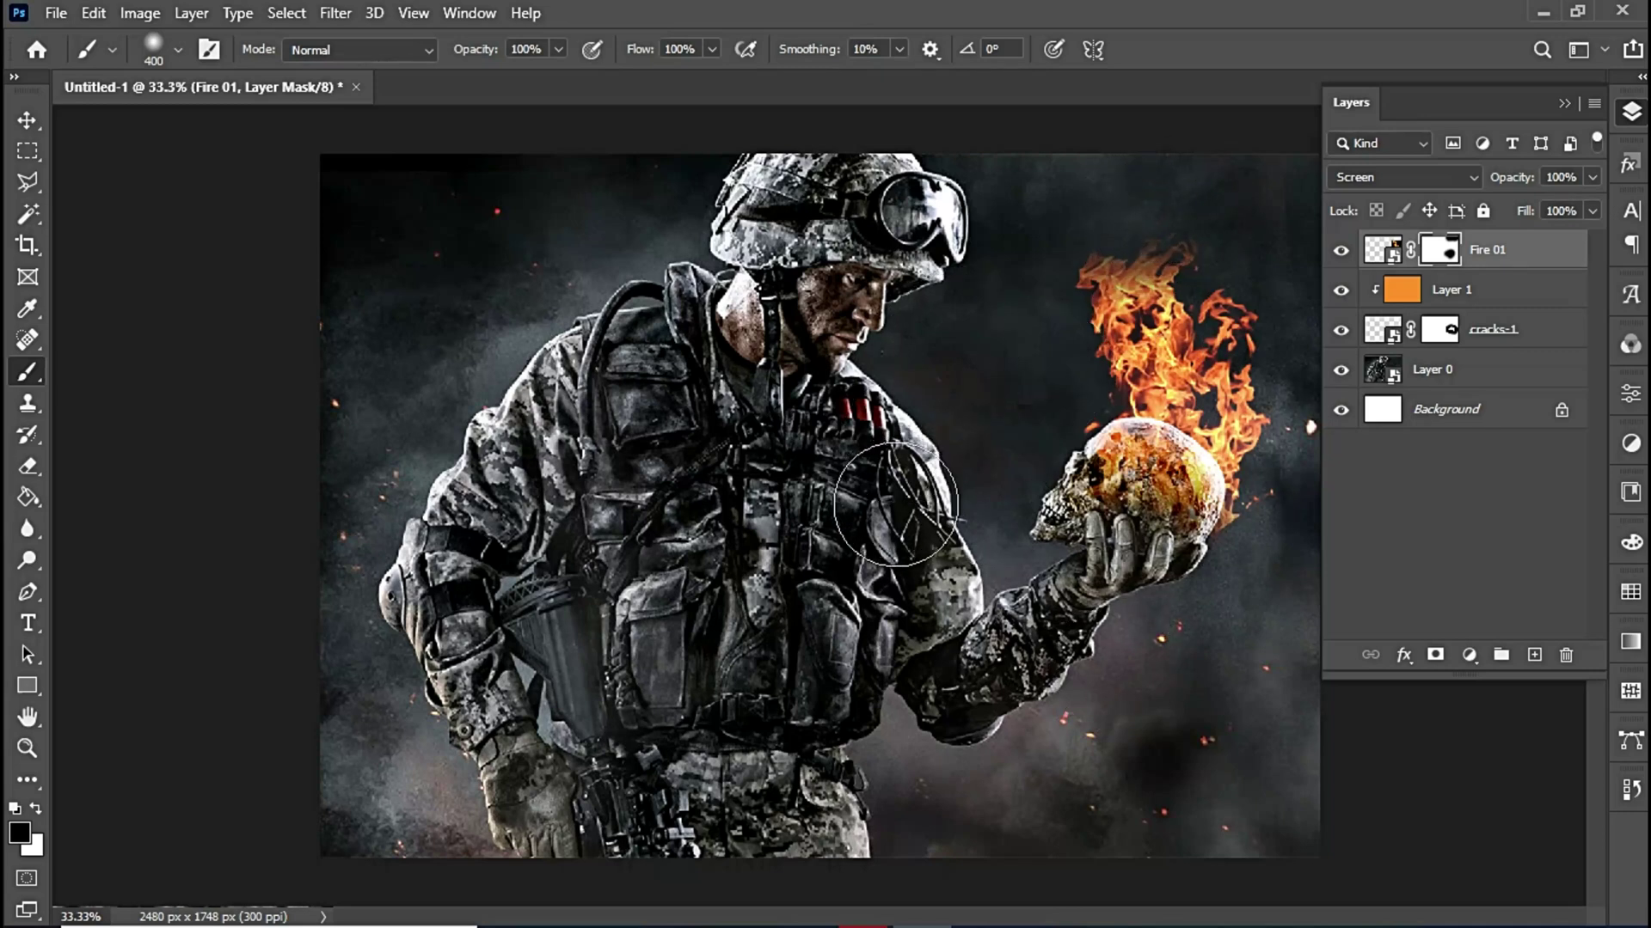
{"action": "left_click", "coordinate": [1534, 657]}
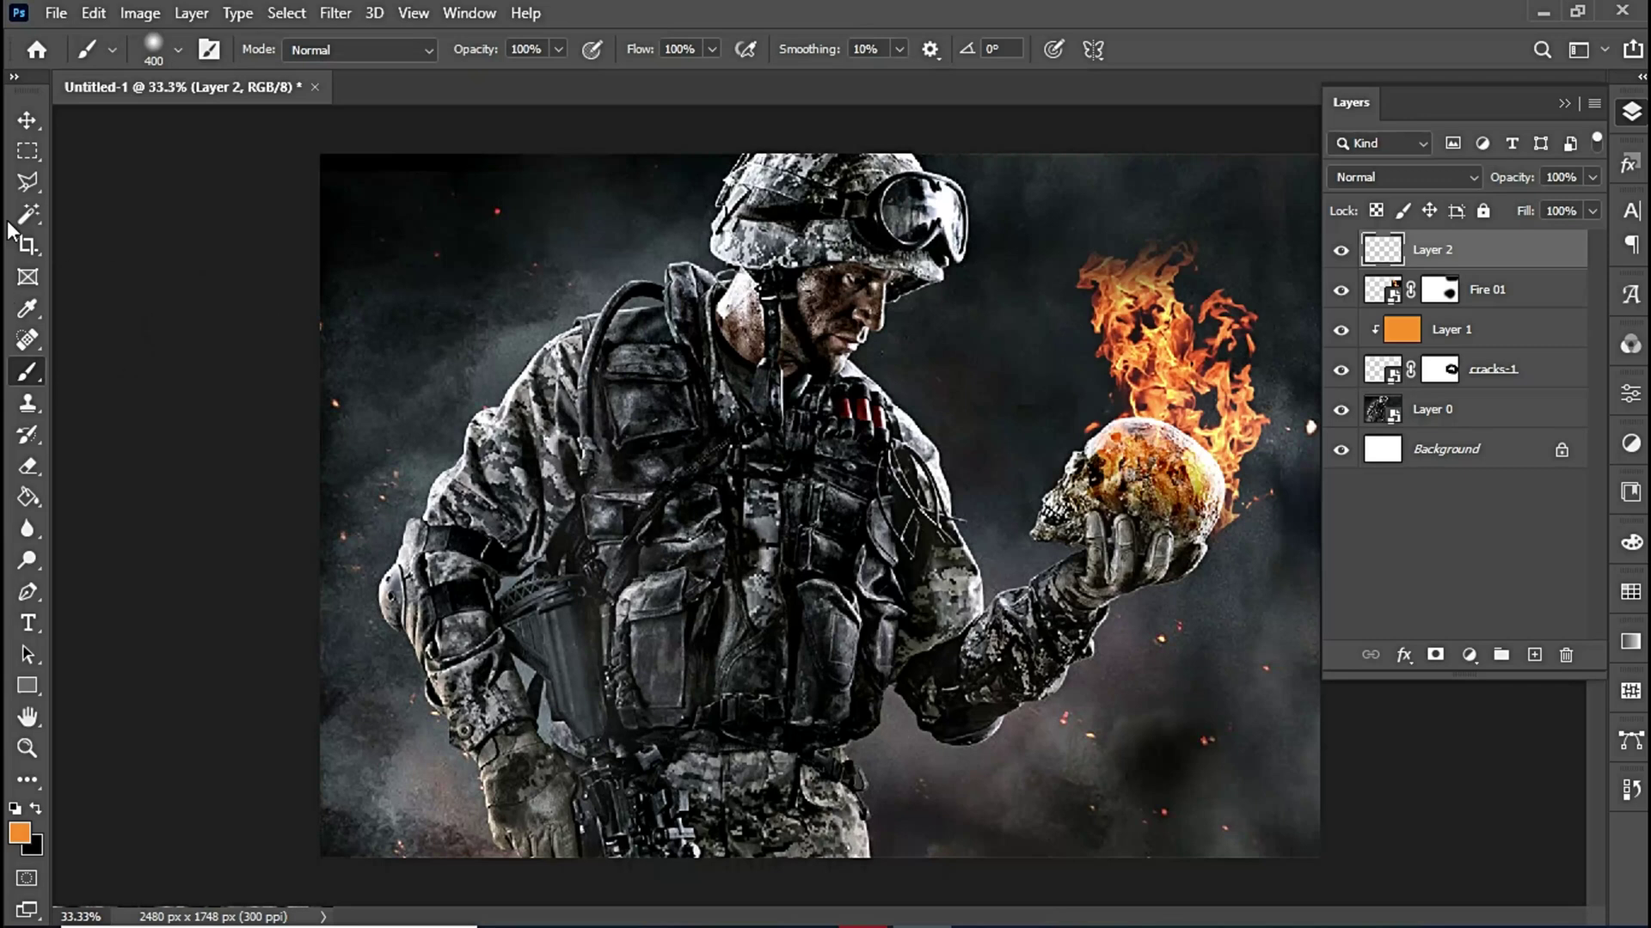
Select the Fire 01 layer from the canvas and nudge the flames slightly over the skull
{"action": "left_click", "coordinate": [26, 120]}
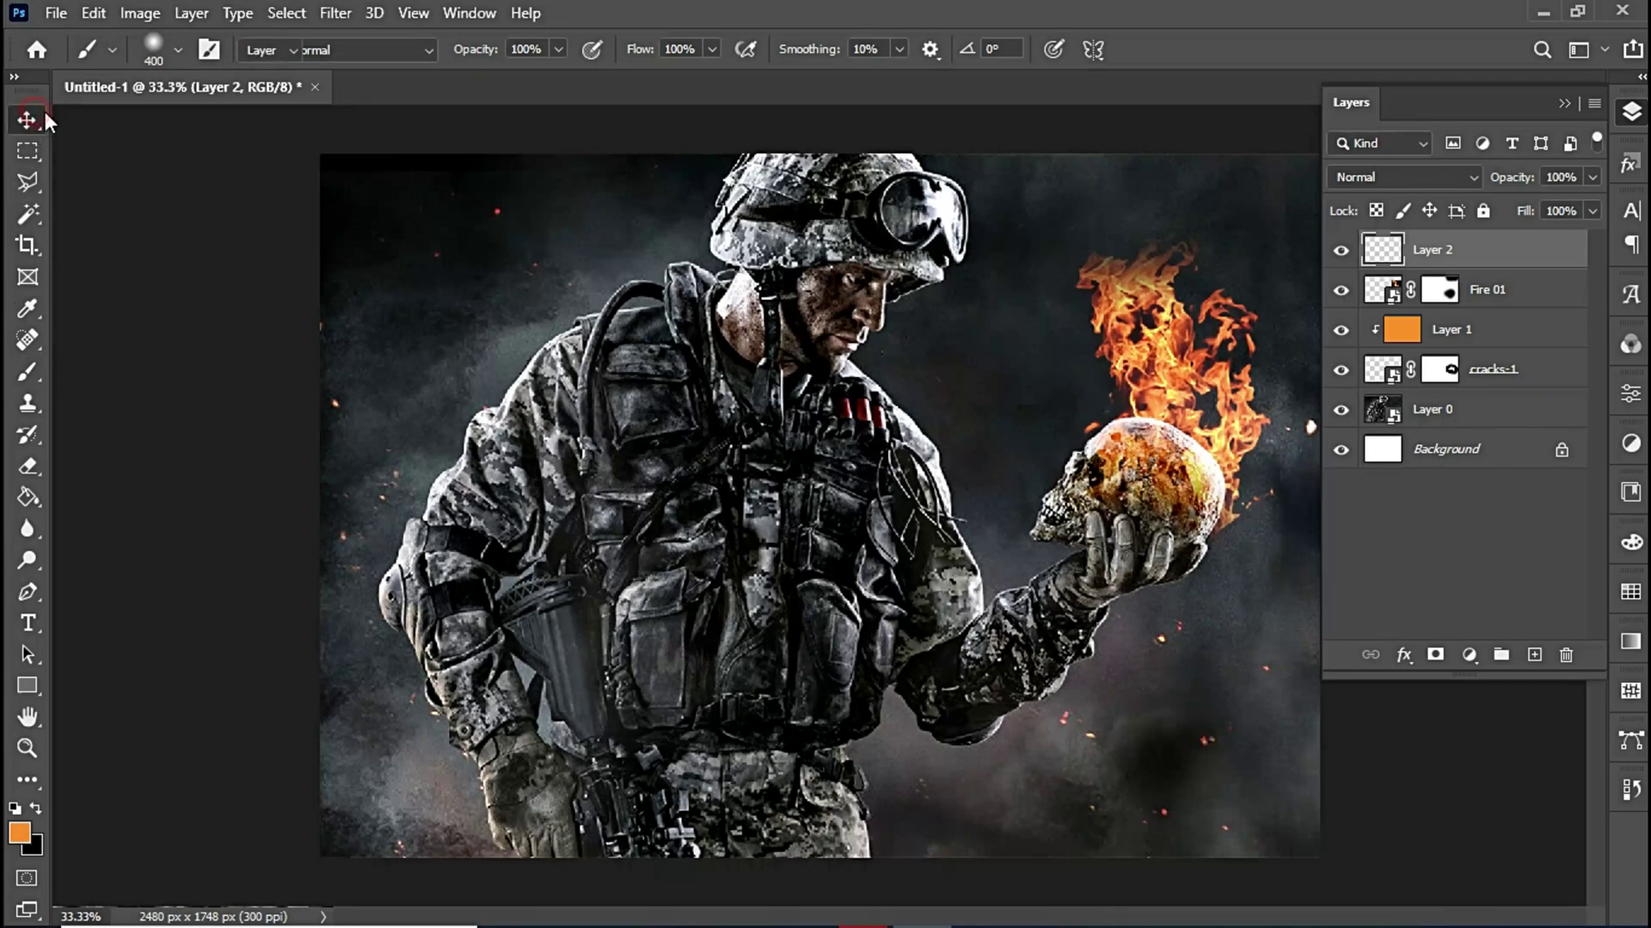
{"action": "right_click", "coordinate": [1155, 352]}
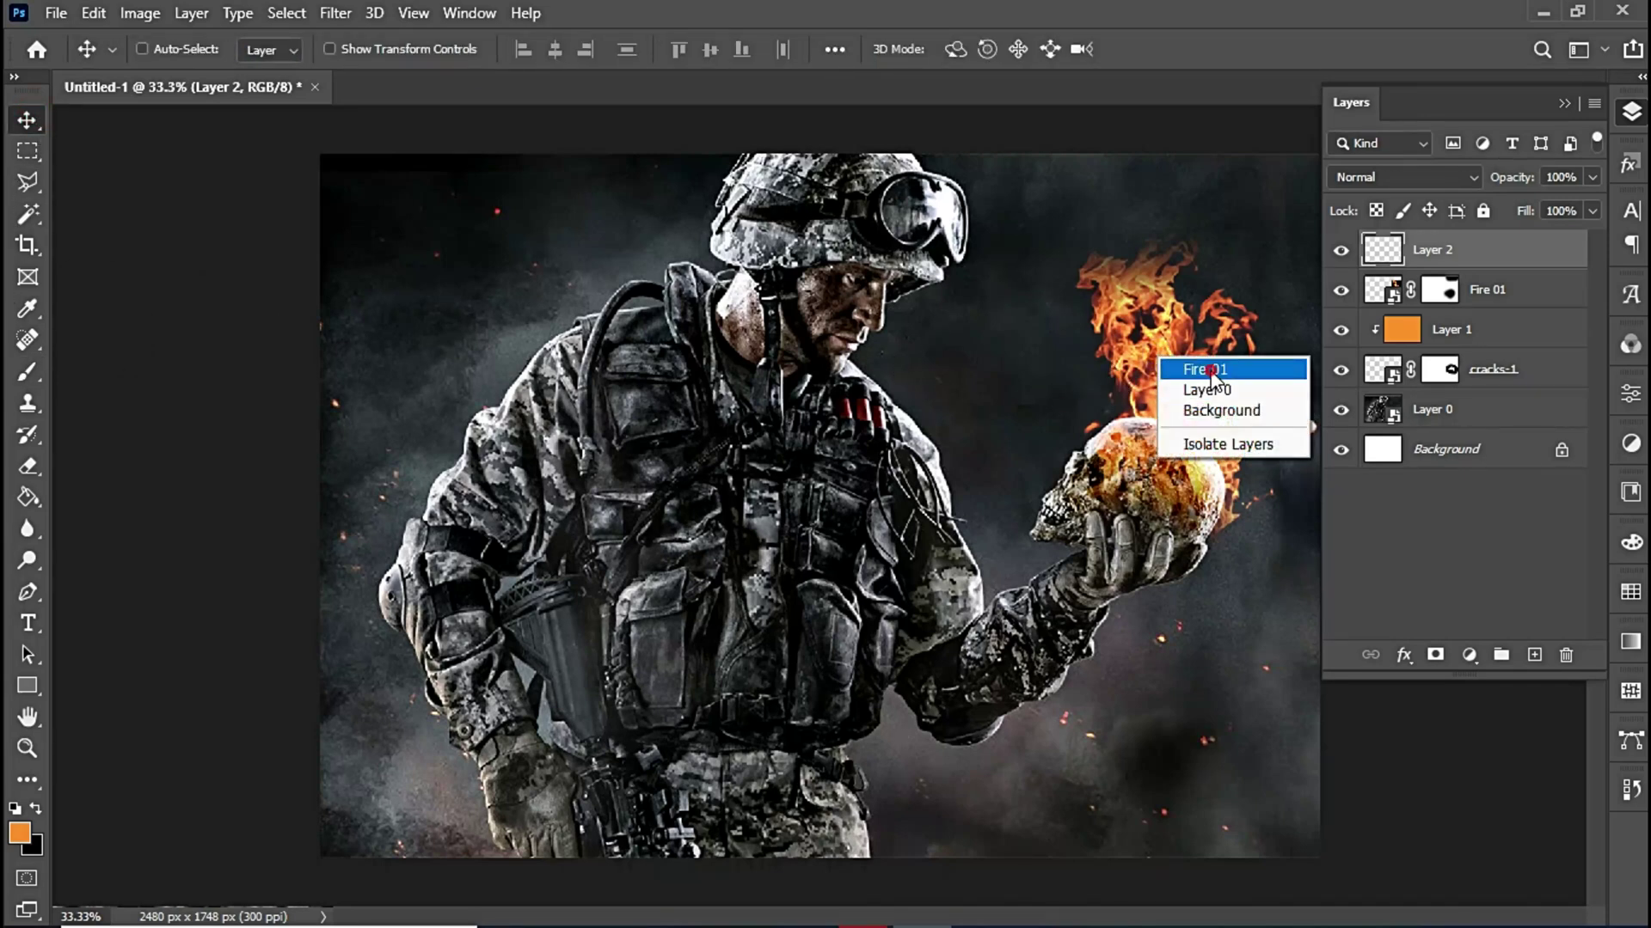
{"action": "left_click", "coordinate": [1210, 371]}
{"action": "left_click_drag", "start_coordinate": [1198, 406], "coordinate": [1188, 399]}
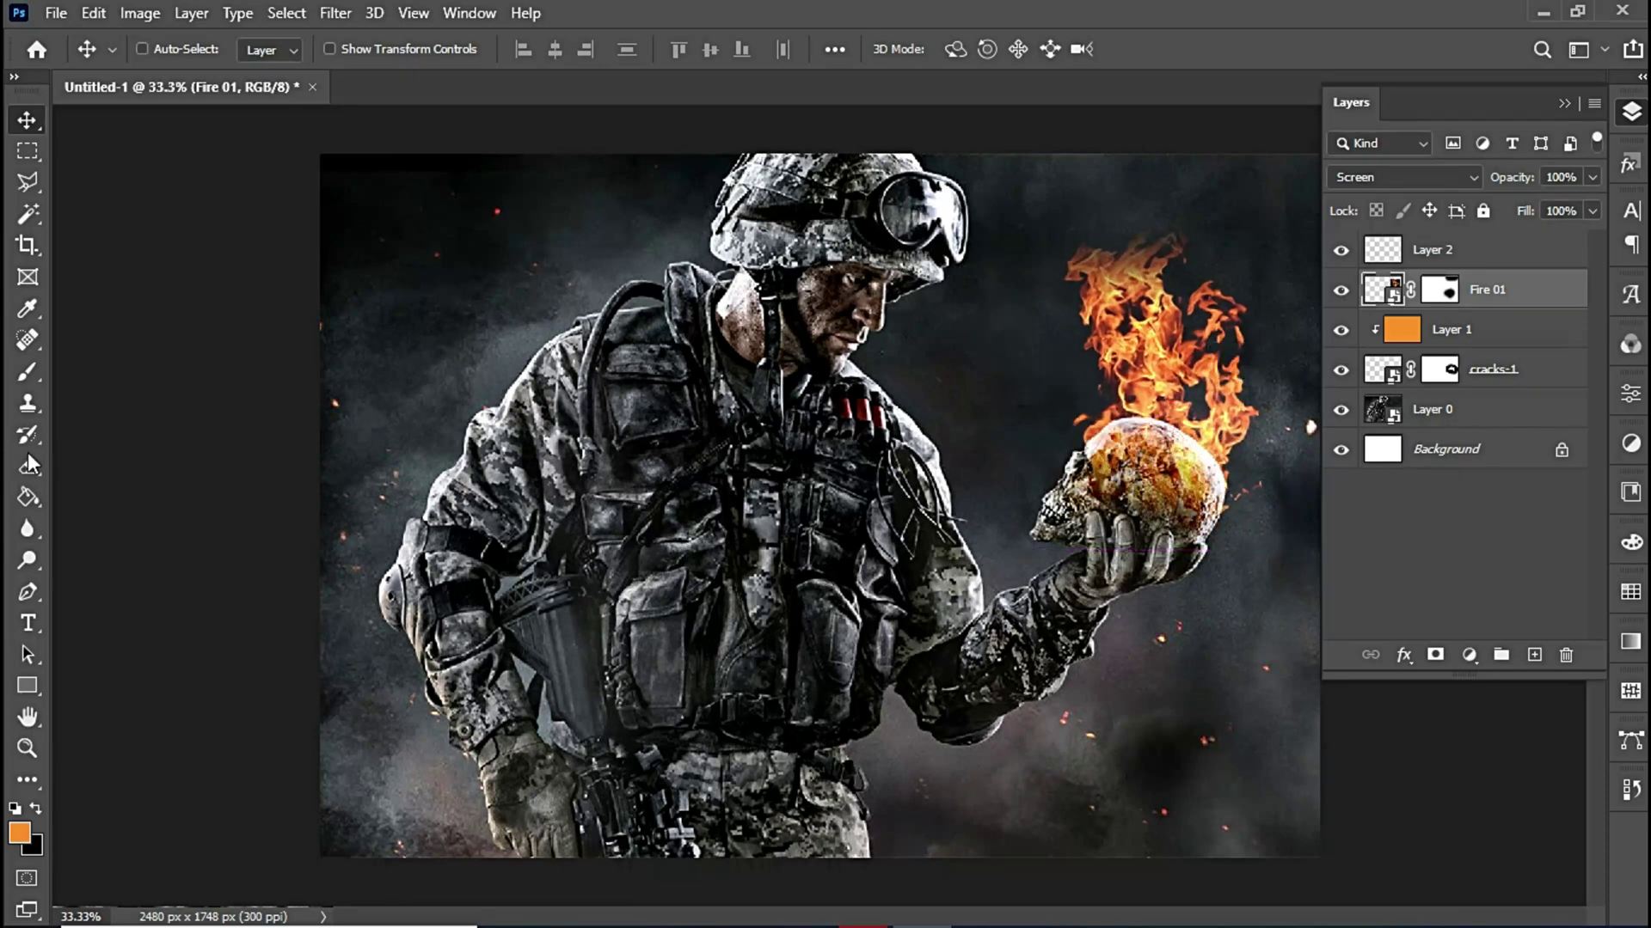
Paint black on the Fire 01 layer mask to hide the flames' left edge
{"action": "left_click", "coordinate": [27, 373]}
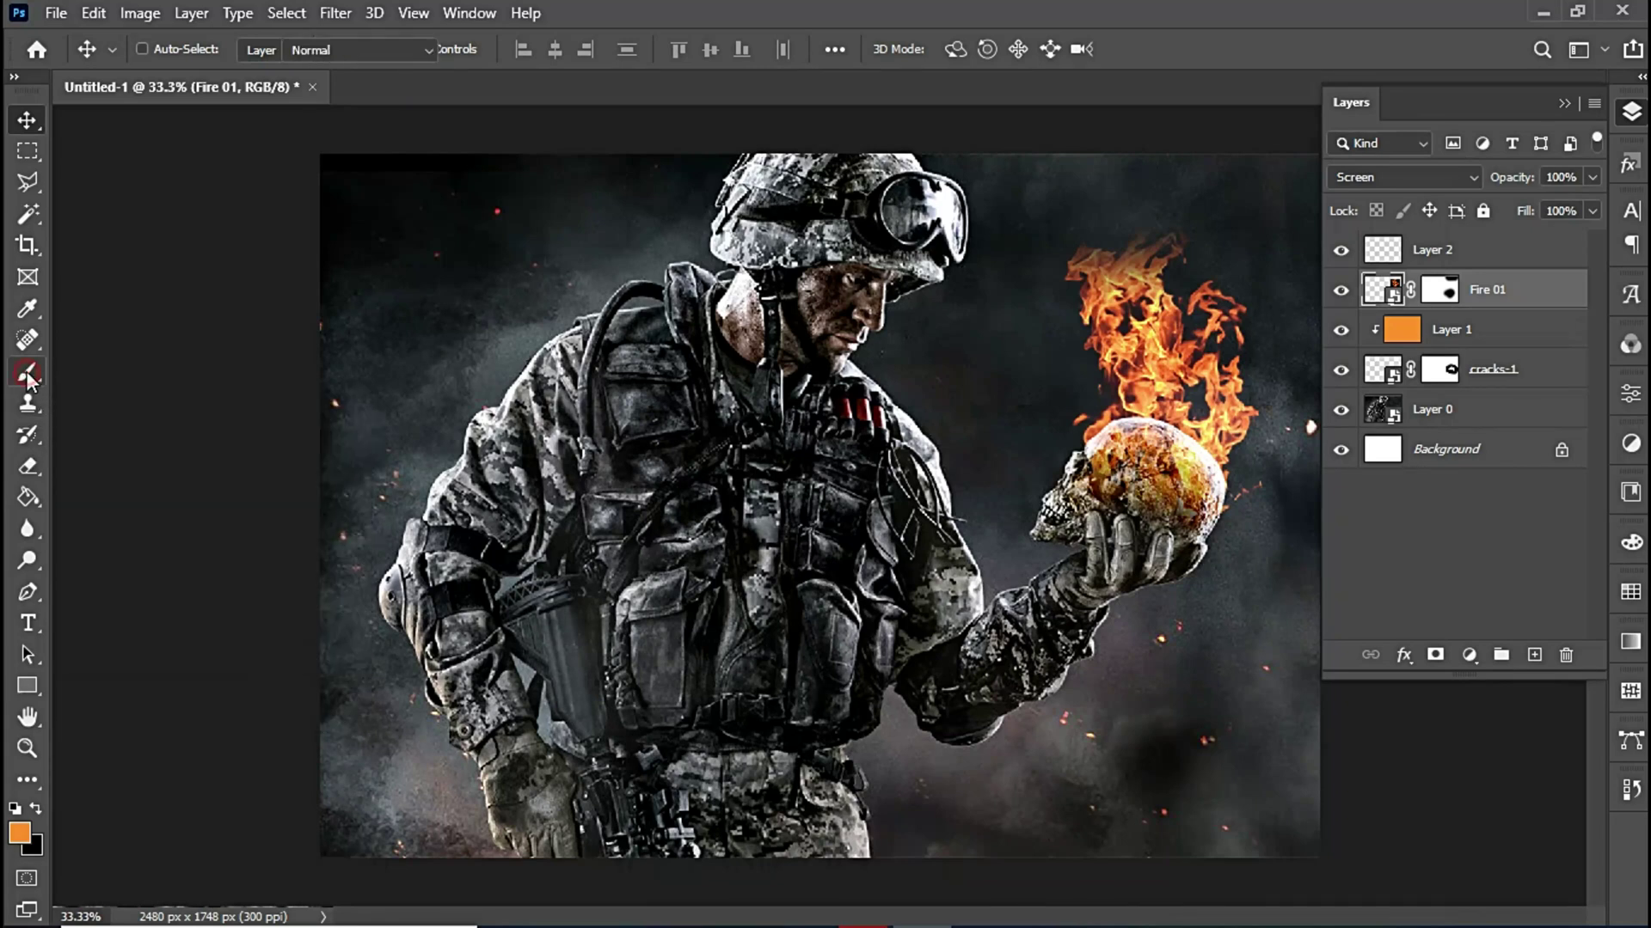
{"action": "left_click", "coordinate": [1427, 294]}
{"action": "key", "text": "d"}
{"action": "mouse_move", "coordinate": [1032, 228]}
{"action": "left_mouse_down"}
{"action": "mouse_move", "coordinate": [1017, 232]}
{"action": "mouse_move", "coordinate": [1024, 258]}
{"action": "mouse_move", "coordinate": [1043, 229]}
{"action": "mouse_move", "coordinate": [1024, 228]}
{"action": "left_mouse_up"}
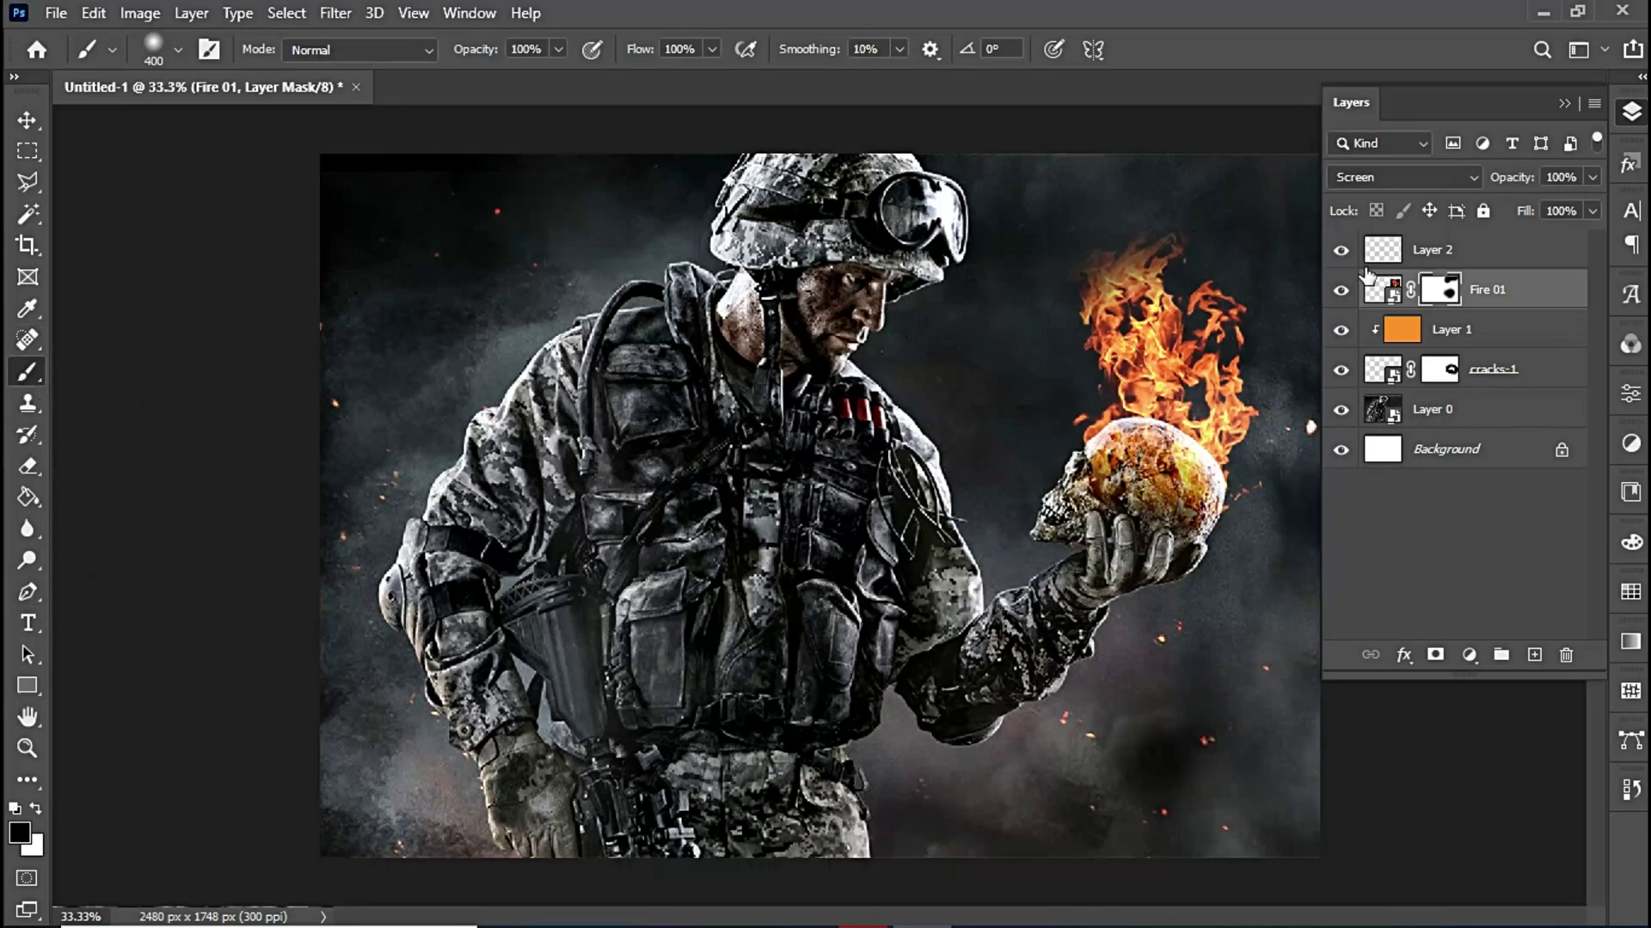
On Layer 2, paint an orange glow over the goggle lens with a 250 px brush
{"action": "left_click", "coordinate": [1442, 249]}
{"action": "left_click", "coordinate": [1069, 374], "text": "alt"}
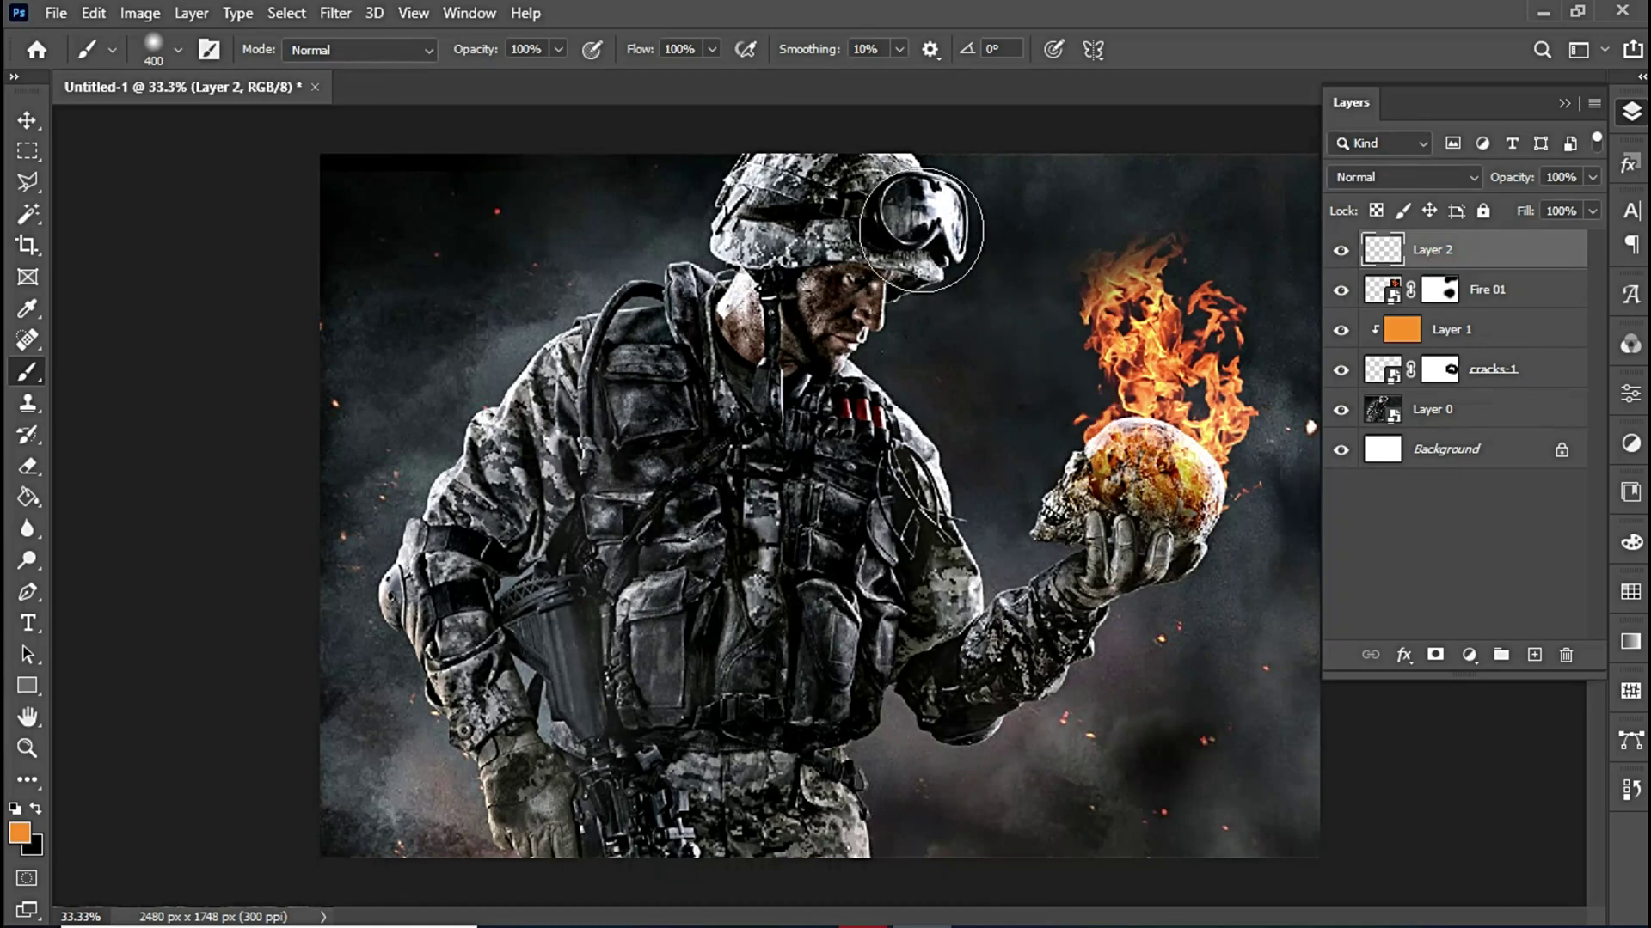
{"action": "key", "text": "bracketleft"}
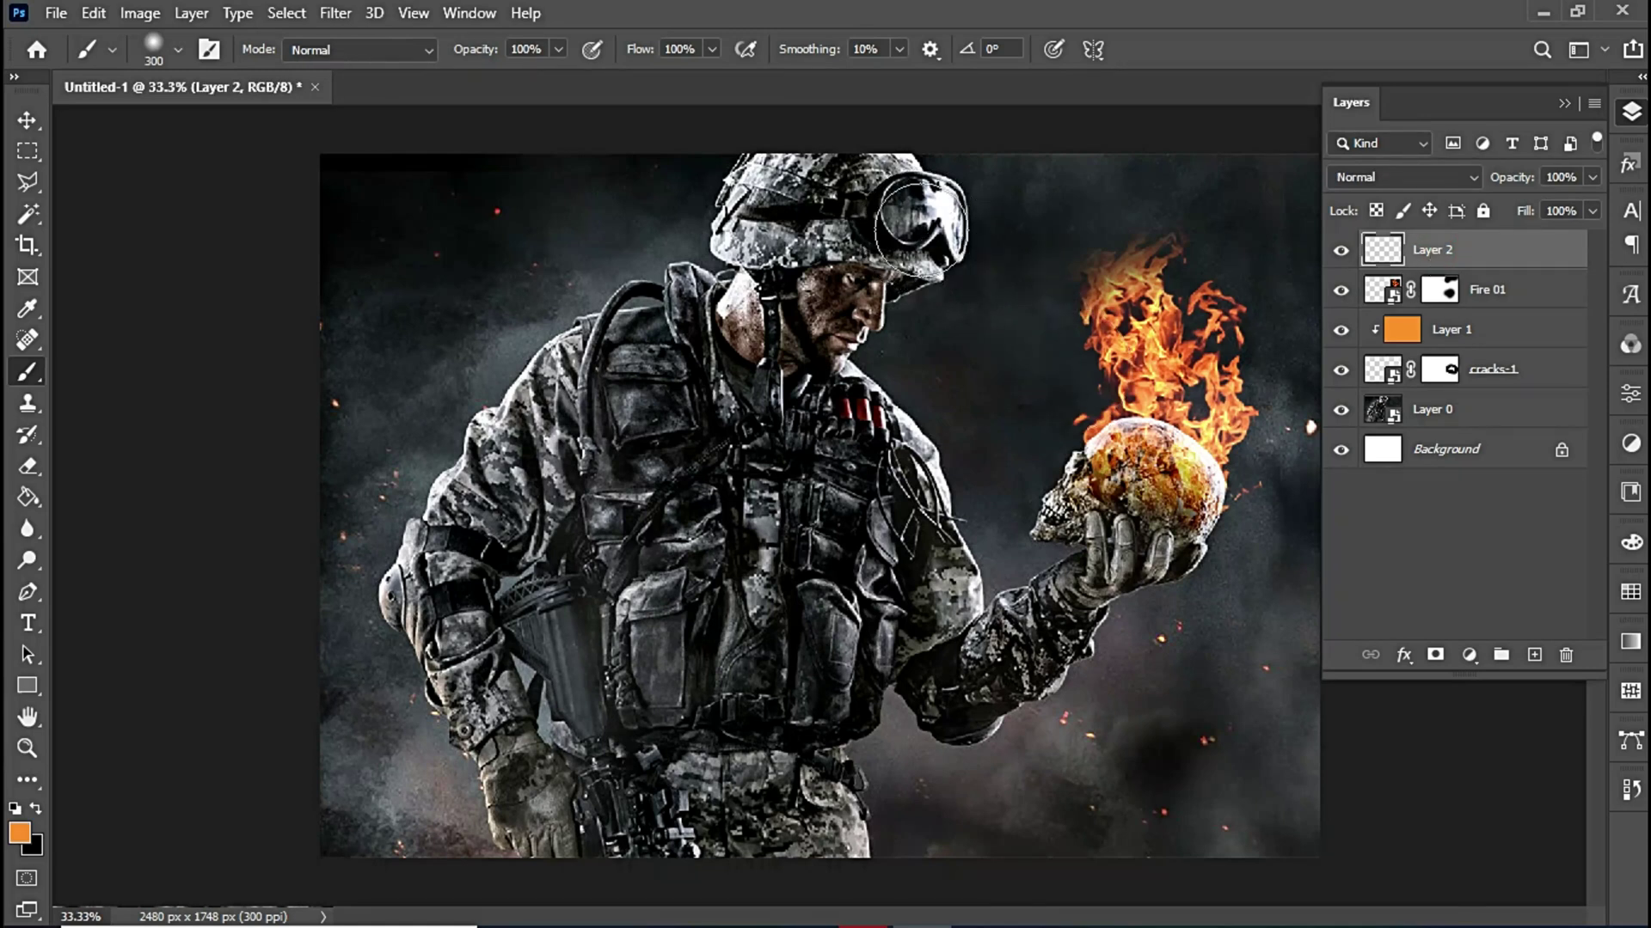
{"action": "key", "text": "bracketleft"}
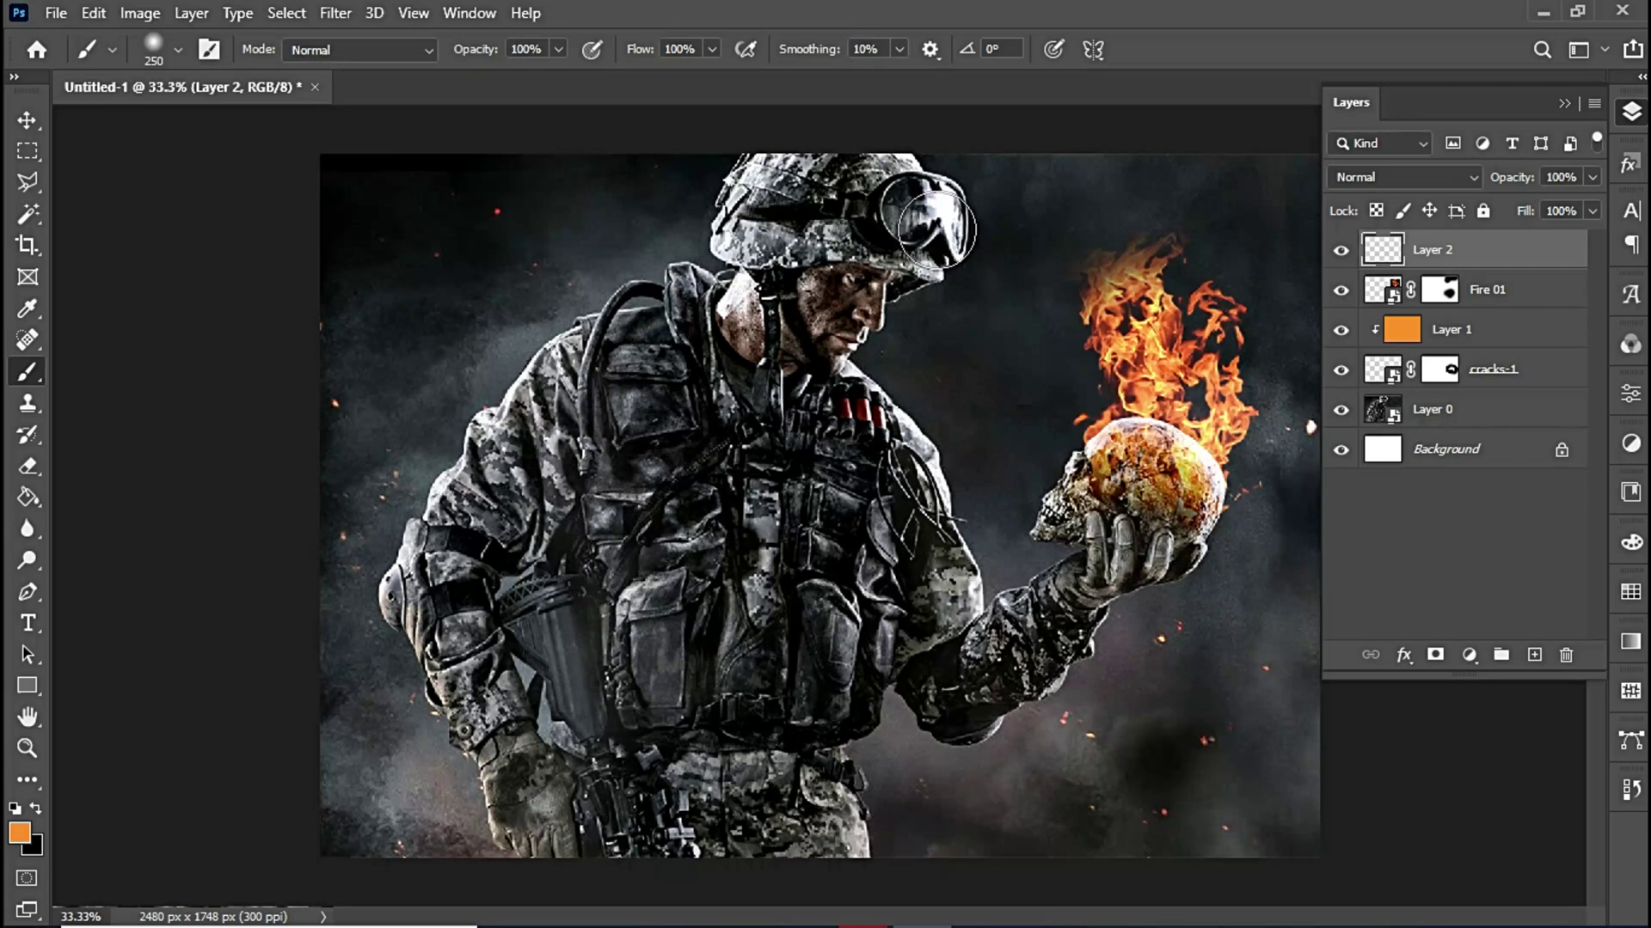
{"action": "mouse_move", "coordinate": [913, 214]}
{"action": "left_mouse_down"}
{"action": "mouse_move", "coordinate": [946, 222]}
{"action": "mouse_move", "coordinate": [935, 245]}
{"action": "mouse_move", "coordinate": [894, 269]}
{"action": "mouse_move", "coordinate": [821, 378]}
{"action": "mouse_move", "coordinate": [845, 378]}
{"action": "mouse_move", "coordinate": [881, 421]}
{"action": "mouse_move", "coordinate": [912, 494]}
{"action": "mouse_move", "coordinate": [922, 562]}
{"action": "mouse_move", "coordinate": [899, 633]}
{"action": "mouse_move", "coordinate": [933, 612]}
{"action": "mouse_move", "coordinate": [956, 623]}
{"action": "mouse_move", "coordinate": [937, 674]}
{"action": "mouse_move", "coordinate": [1059, 593]}
{"action": "mouse_move", "coordinate": [1083, 545]}
{"action": "left_mouse_up"}
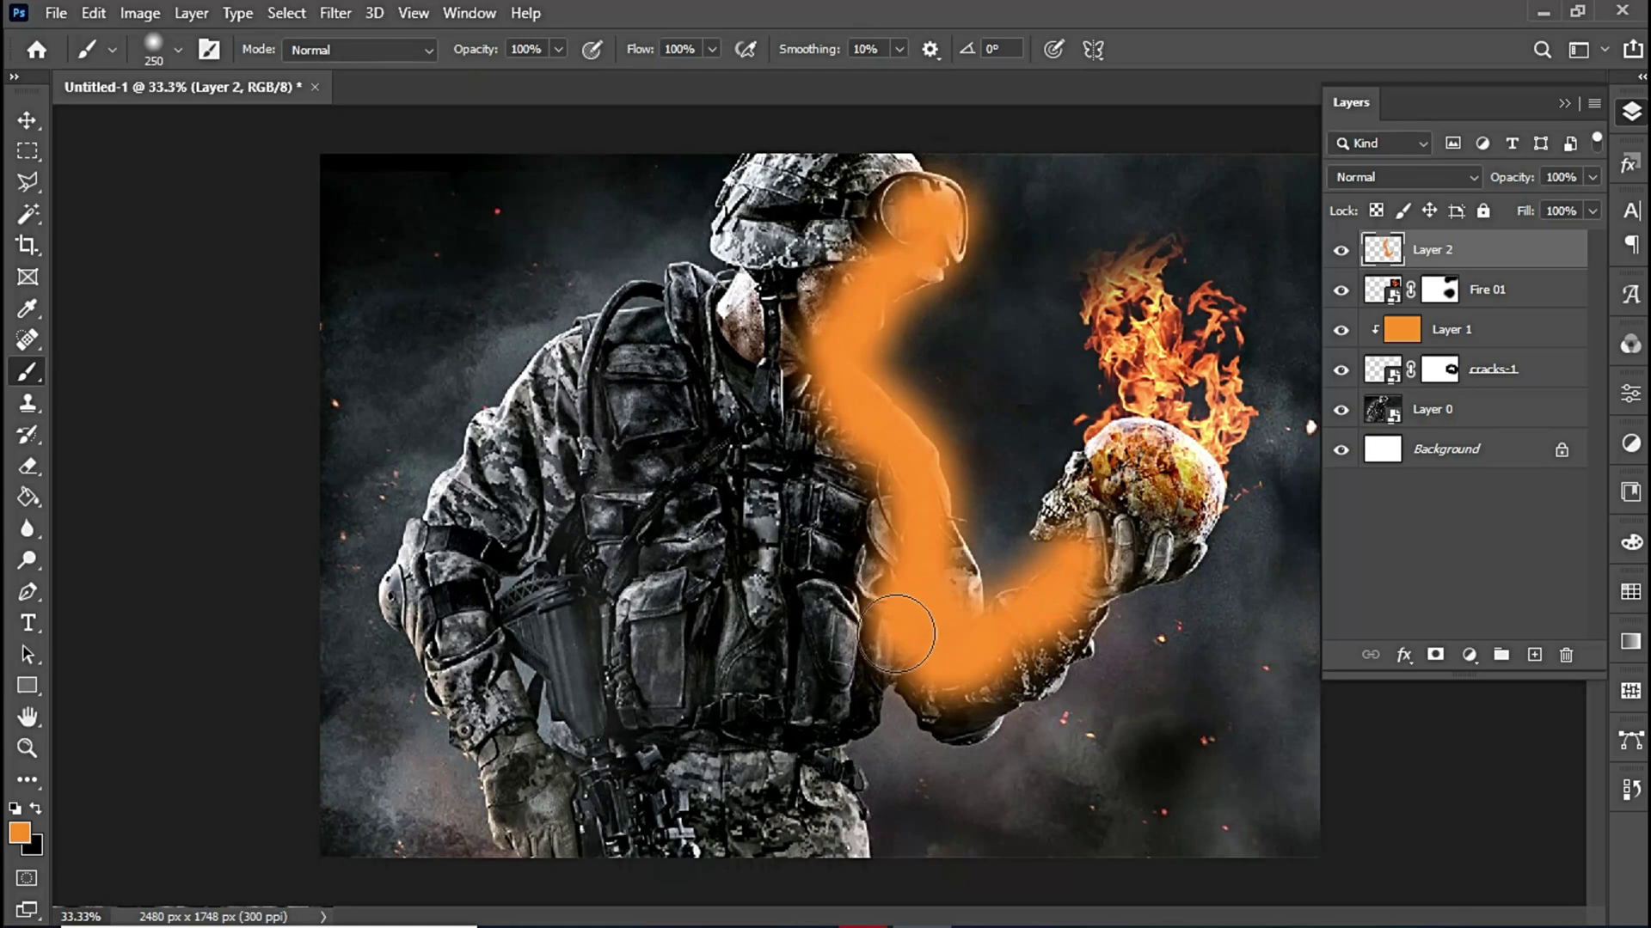
Paint orange glow strokes and dabs over the chest, then down the holster with a 200 px brush
{"action": "left_click_drag", "start_coordinate": [827, 569], "coordinate": [824, 686]}
{"action": "mouse_move", "coordinate": [802, 494]}
{"action": "left_mouse_down"}
{"action": "mouse_move", "coordinate": [767, 600]}
{"action": "mouse_move", "coordinate": [744, 653]}
{"action": "left_mouse_up"}
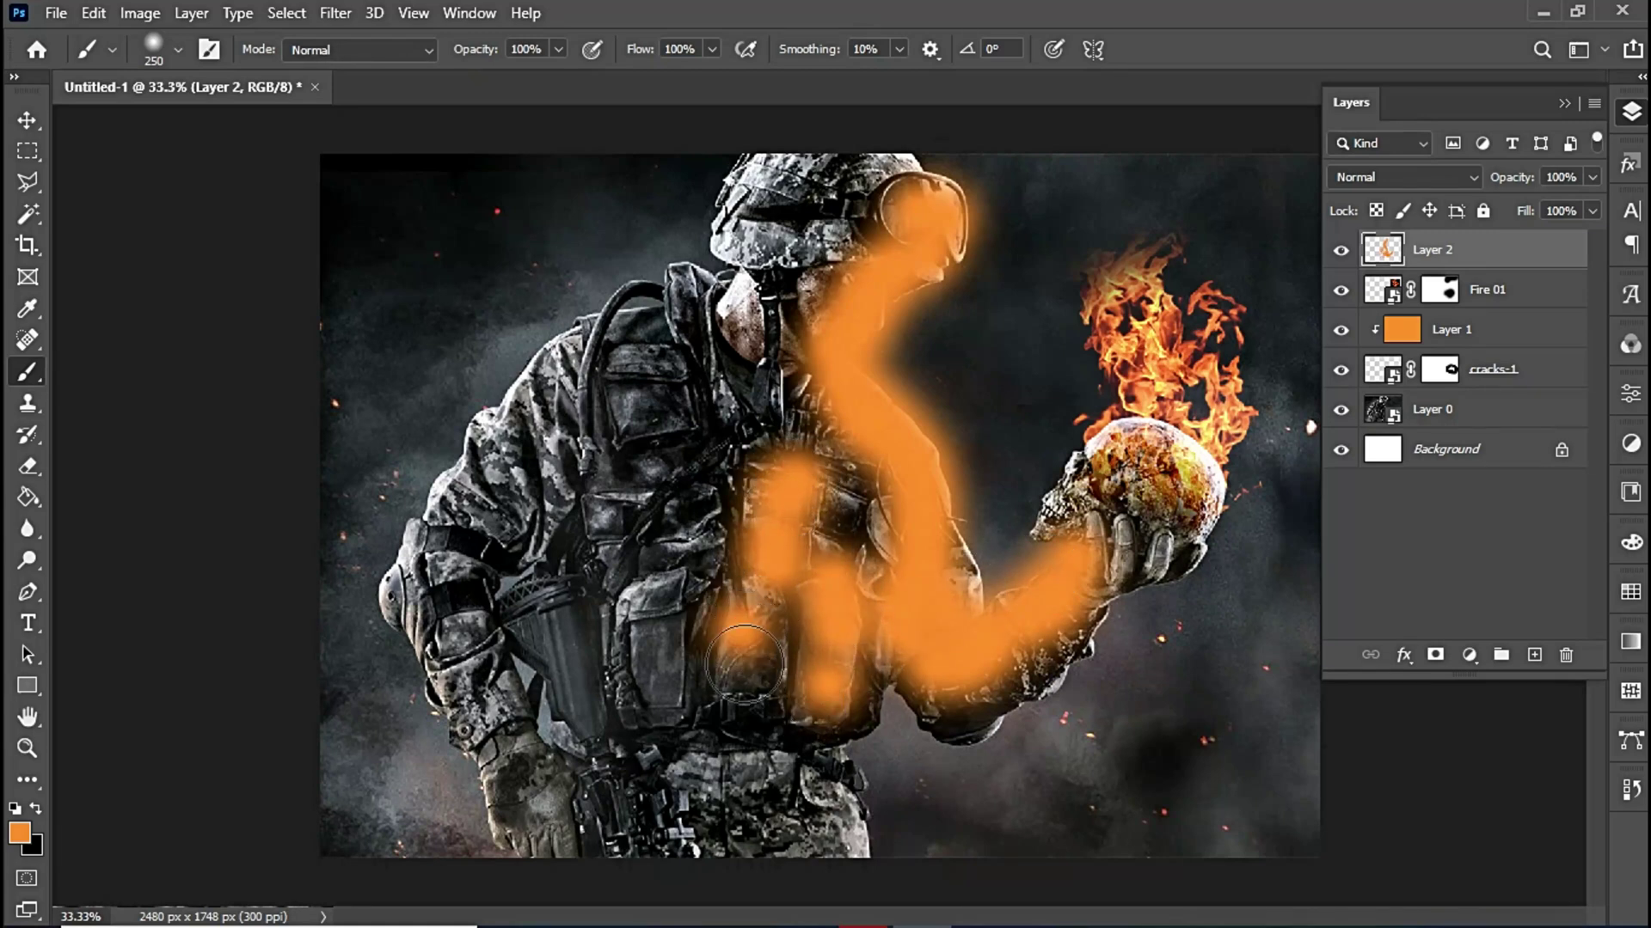
{"action": "mouse_move", "coordinate": [710, 505]}
{"action": "left_mouse_down"}
{"action": "mouse_move", "coordinate": [687, 441]}
{"action": "mouse_move", "coordinate": [703, 374]}
{"action": "left_mouse_up"}
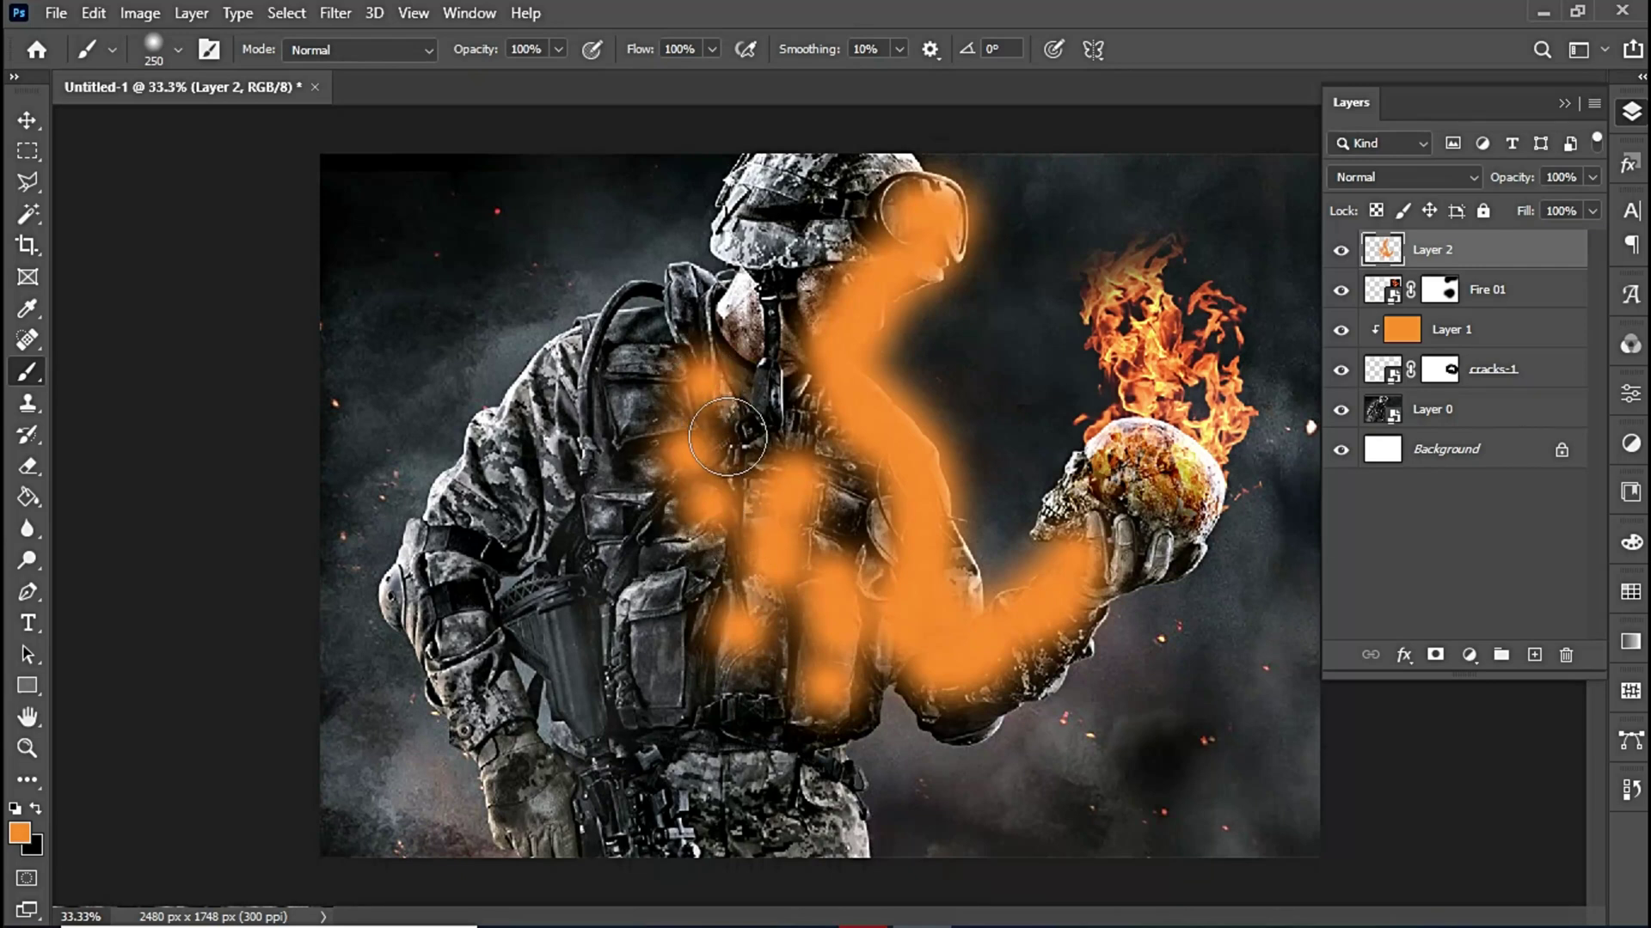
{"action": "left_click", "coordinate": [755, 402]}
{"action": "left_click", "coordinate": [687, 451]}
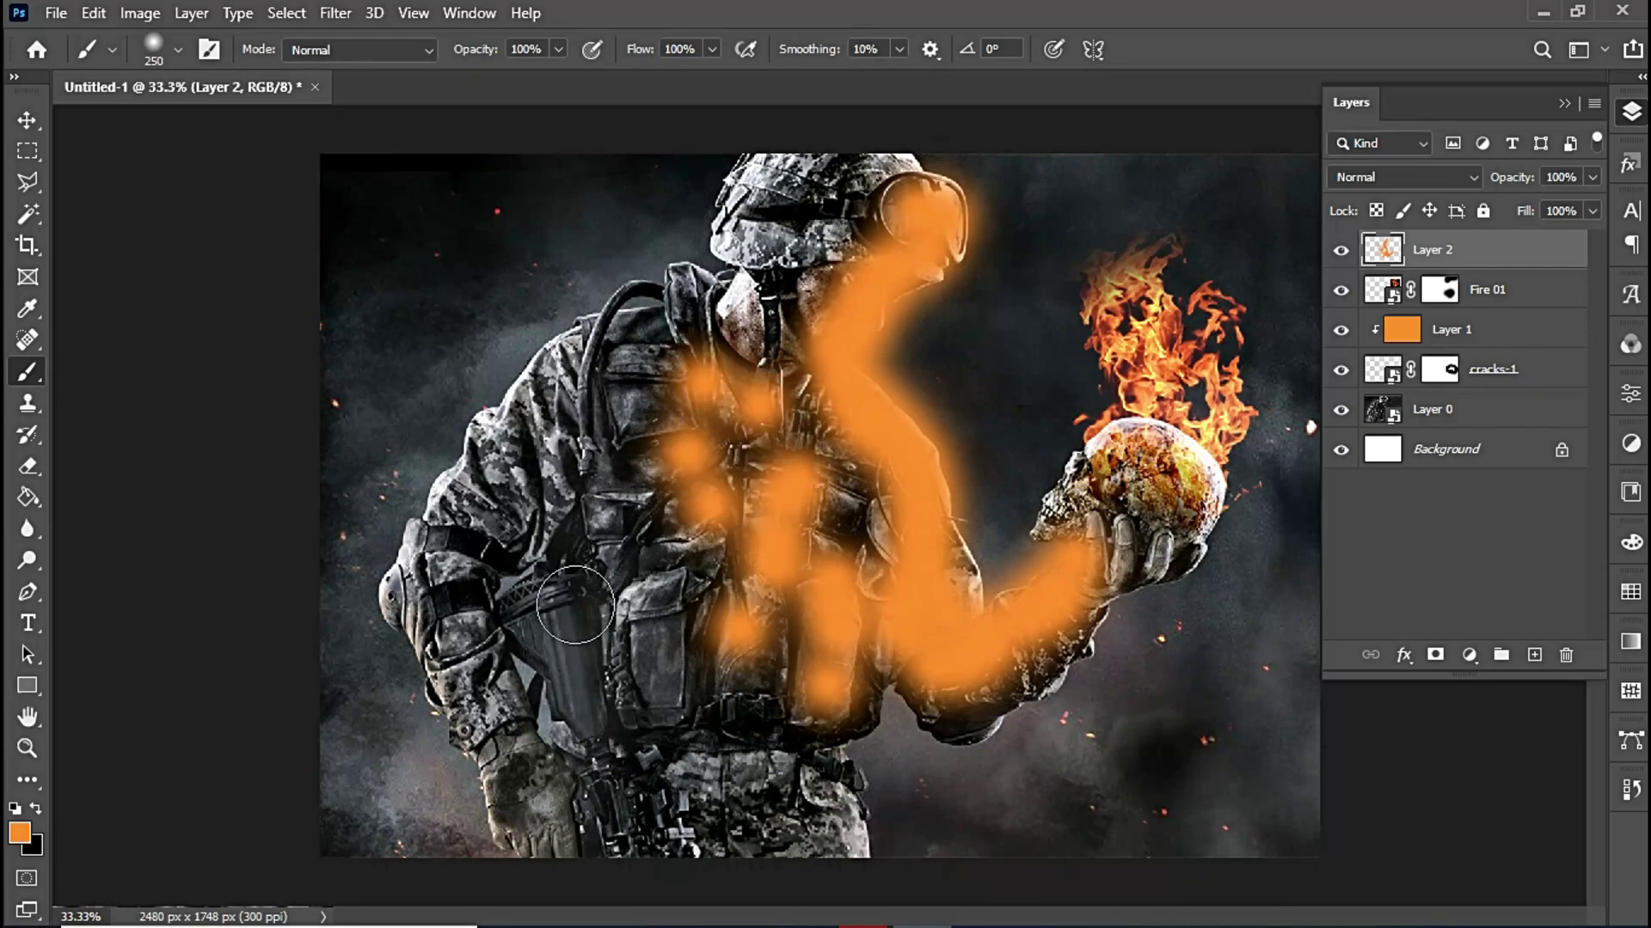
{"action": "key", "text": "bracketleft"}
{"action": "left_click_drag", "start_coordinate": [563, 616], "coordinate": [577, 729]}
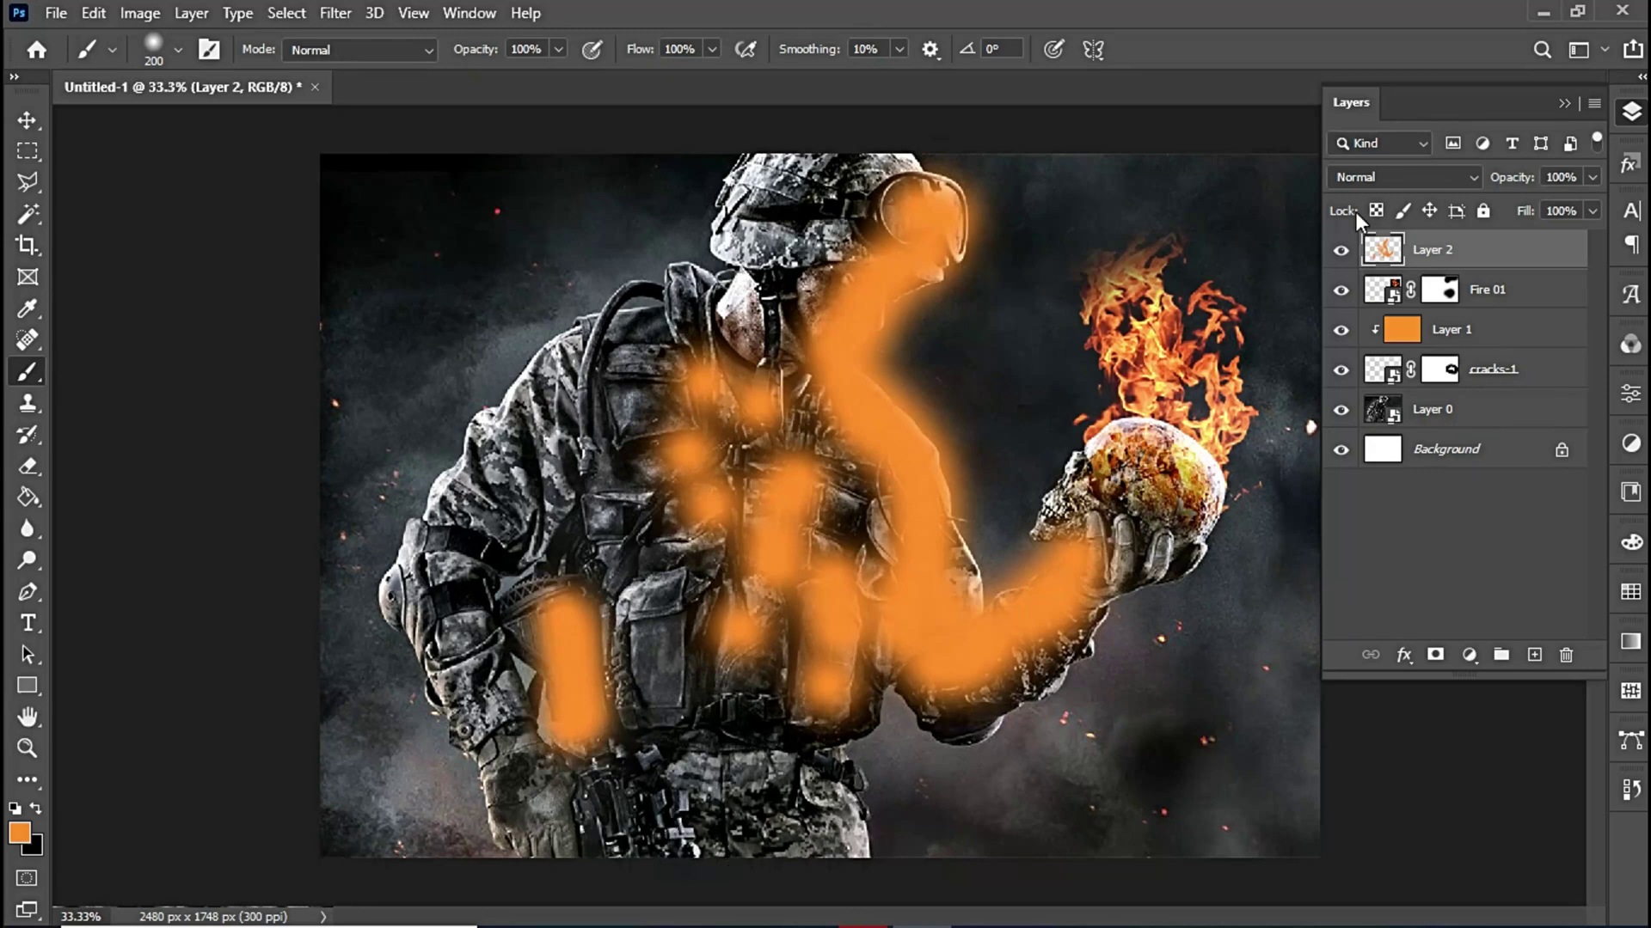
Set Layer 2's blend mode to Overlay and add a layer mask to it
{"action": "left_click", "coordinate": [1454, 176]}
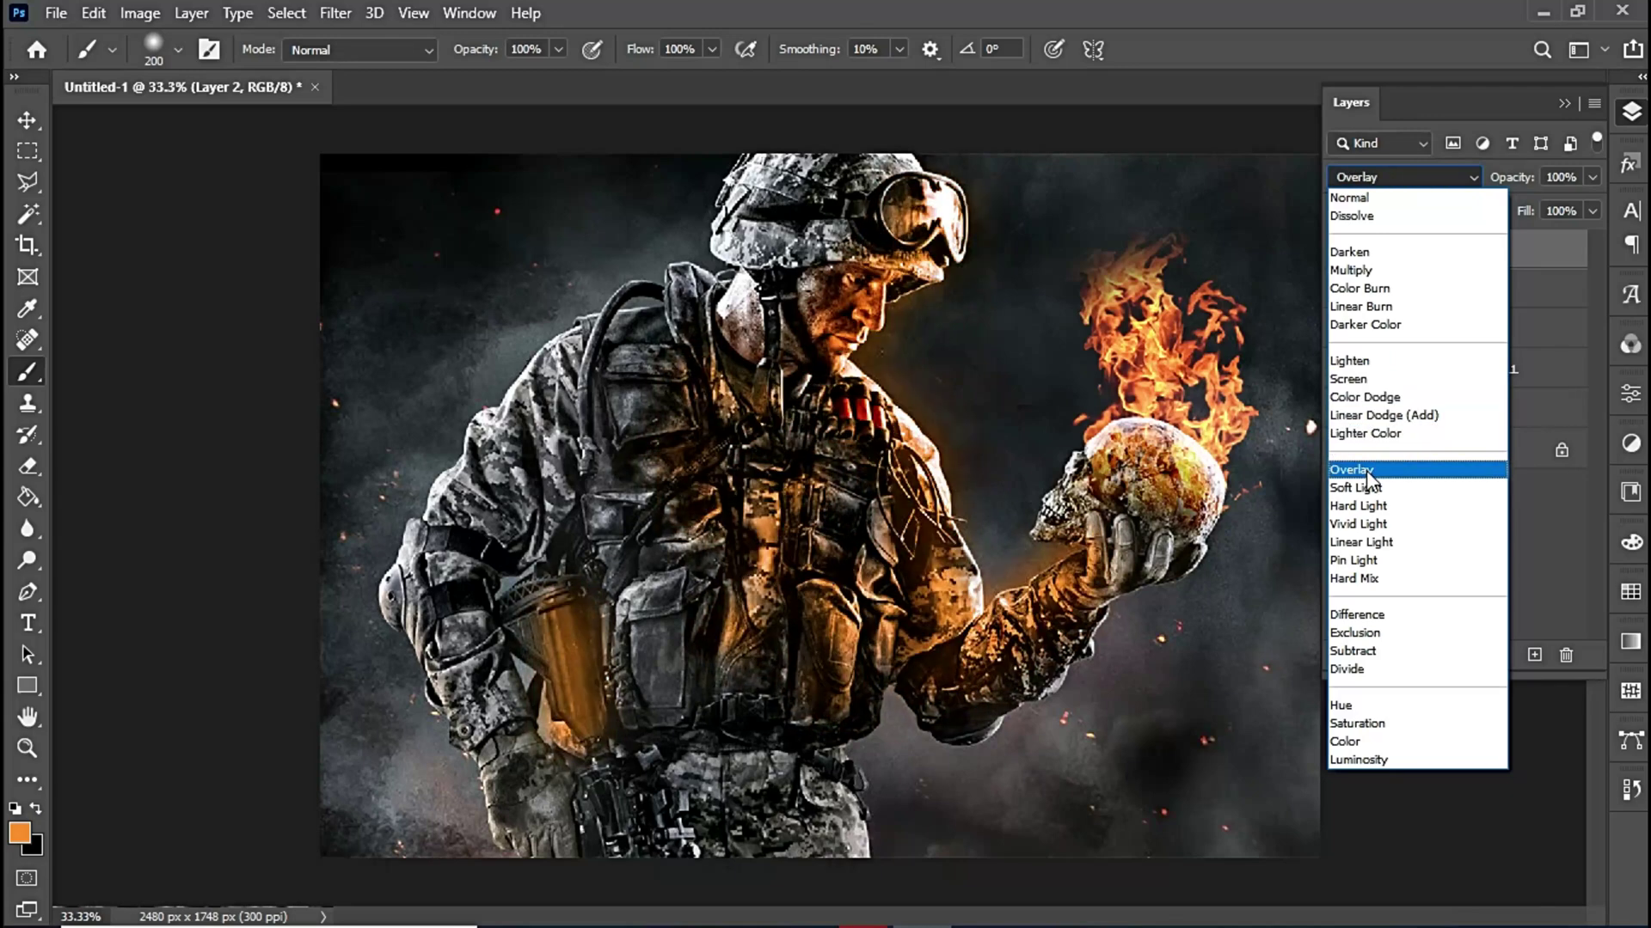
{"action": "left_click", "coordinate": [1367, 471]}
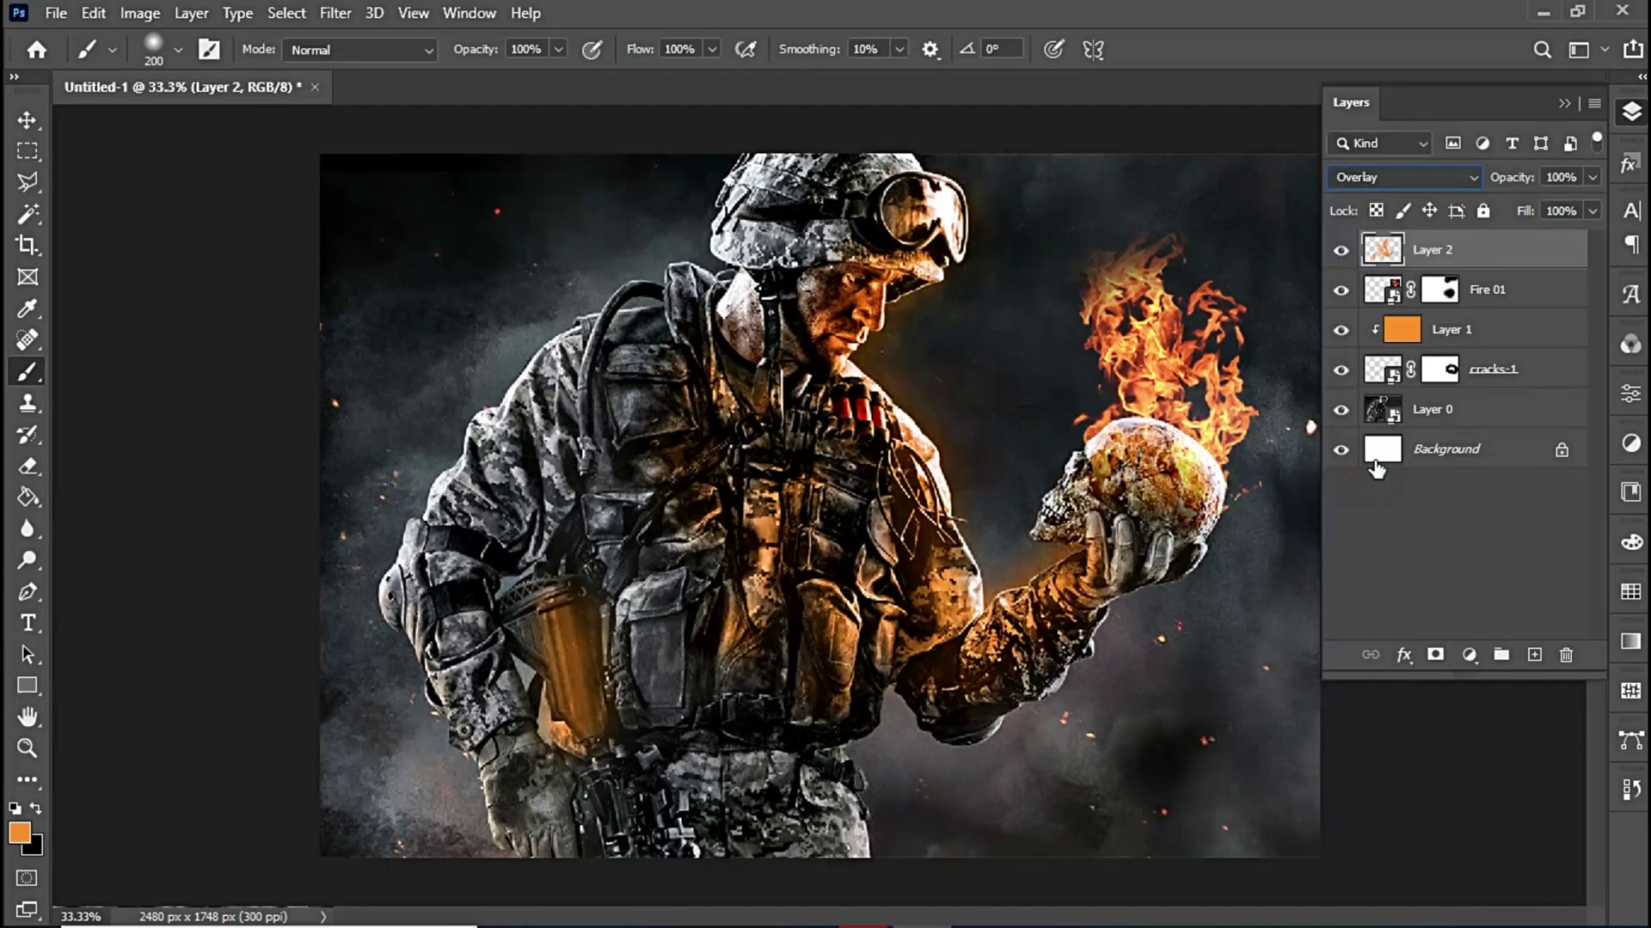
{"action": "left_click", "coordinate": [1435, 655]}
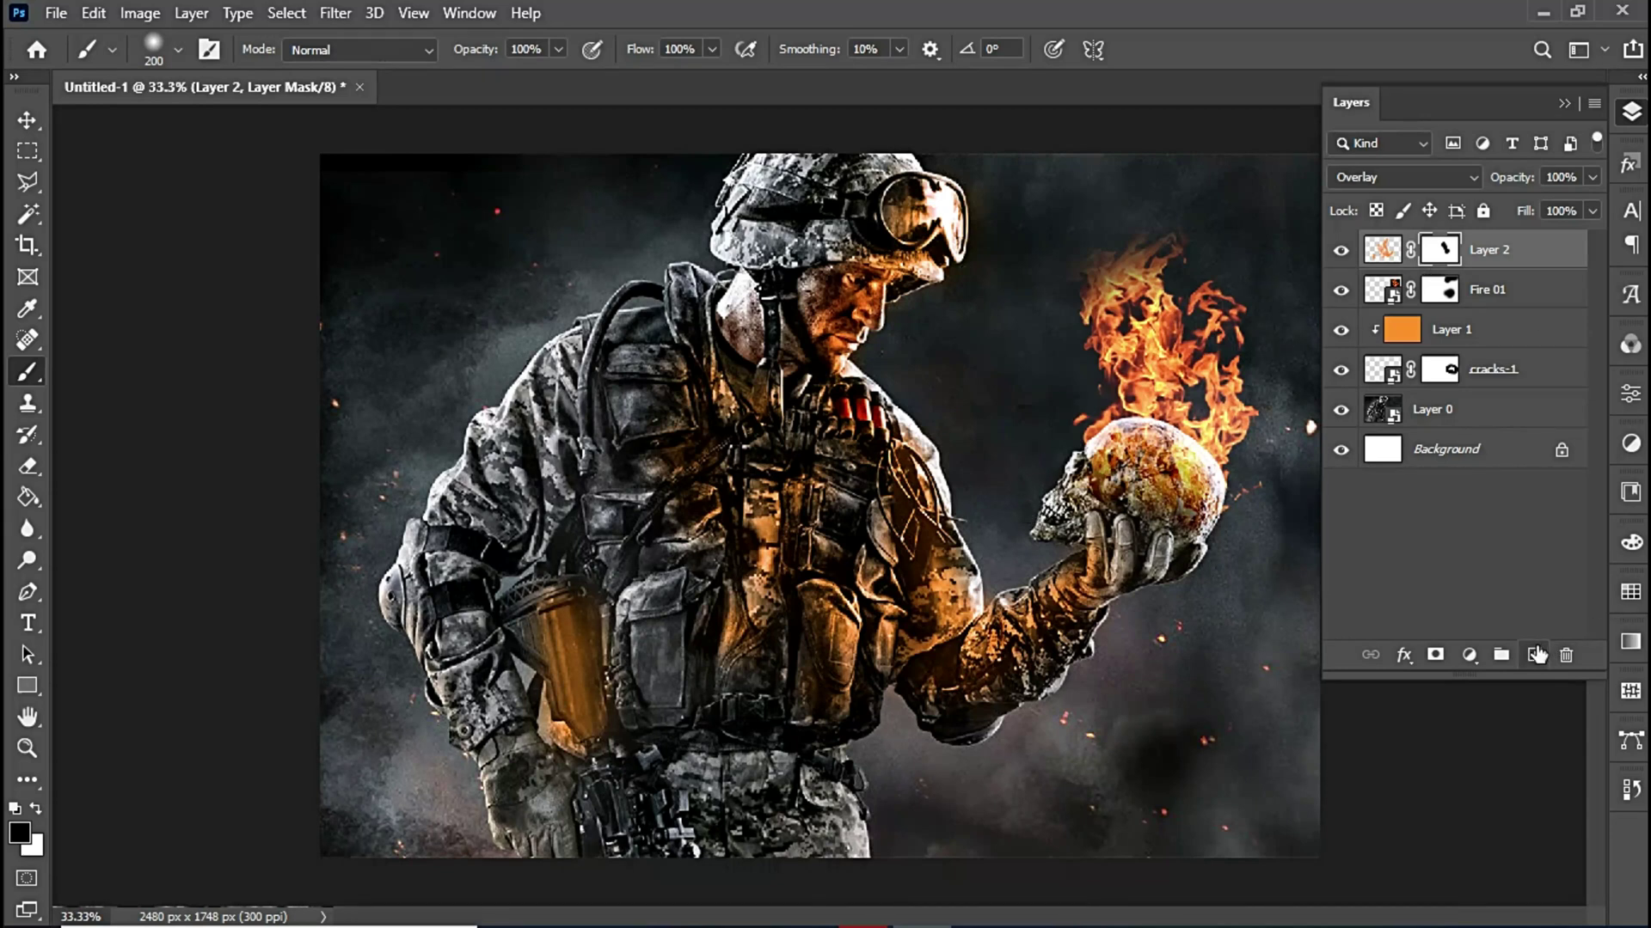
On new Layer 3, paint orange over the hip canister and trouser leg (100 px), blended as Overlay
{"action": "left_click", "coordinate": [1535, 655]}
{"action": "key", "text": "bracketleft"}
{"action": "key", "text": "bracketleft"}
{"action": "key", "text": "bracketleft"}
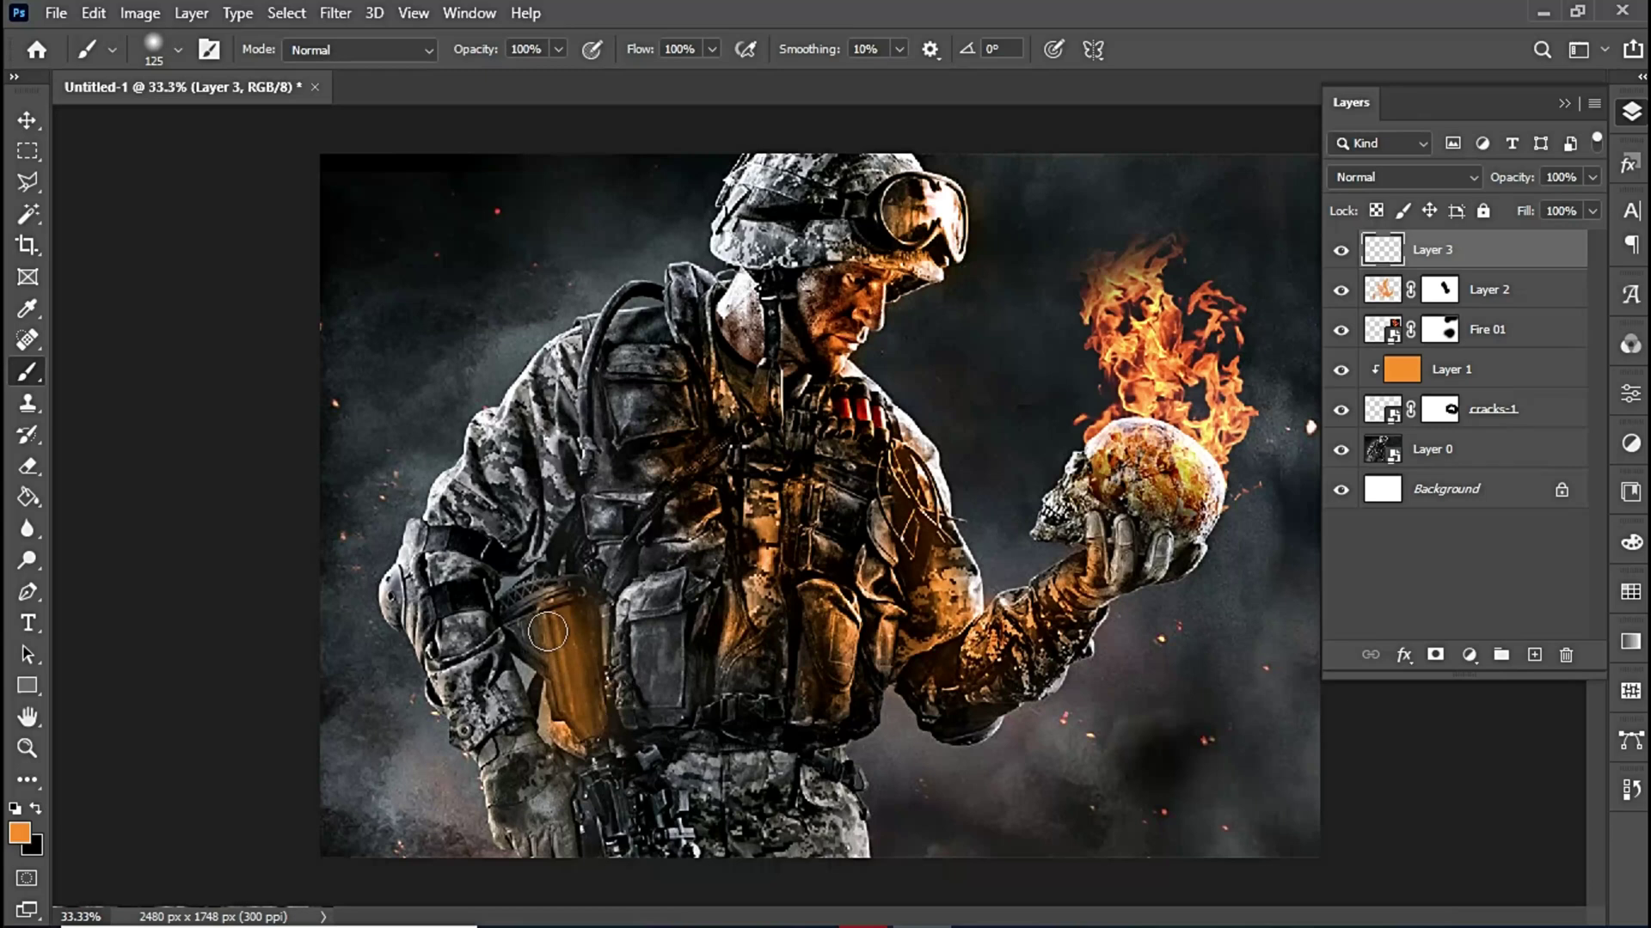
{"action": "key", "text": "bracketleft"}
{"action": "left_click_drag", "start_coordinate": [566, 611], "coordinate": [613, 825]}
{"action": "left_click_drag", "start_coordinate": [831, 750], "coordinate": [868, 866]}
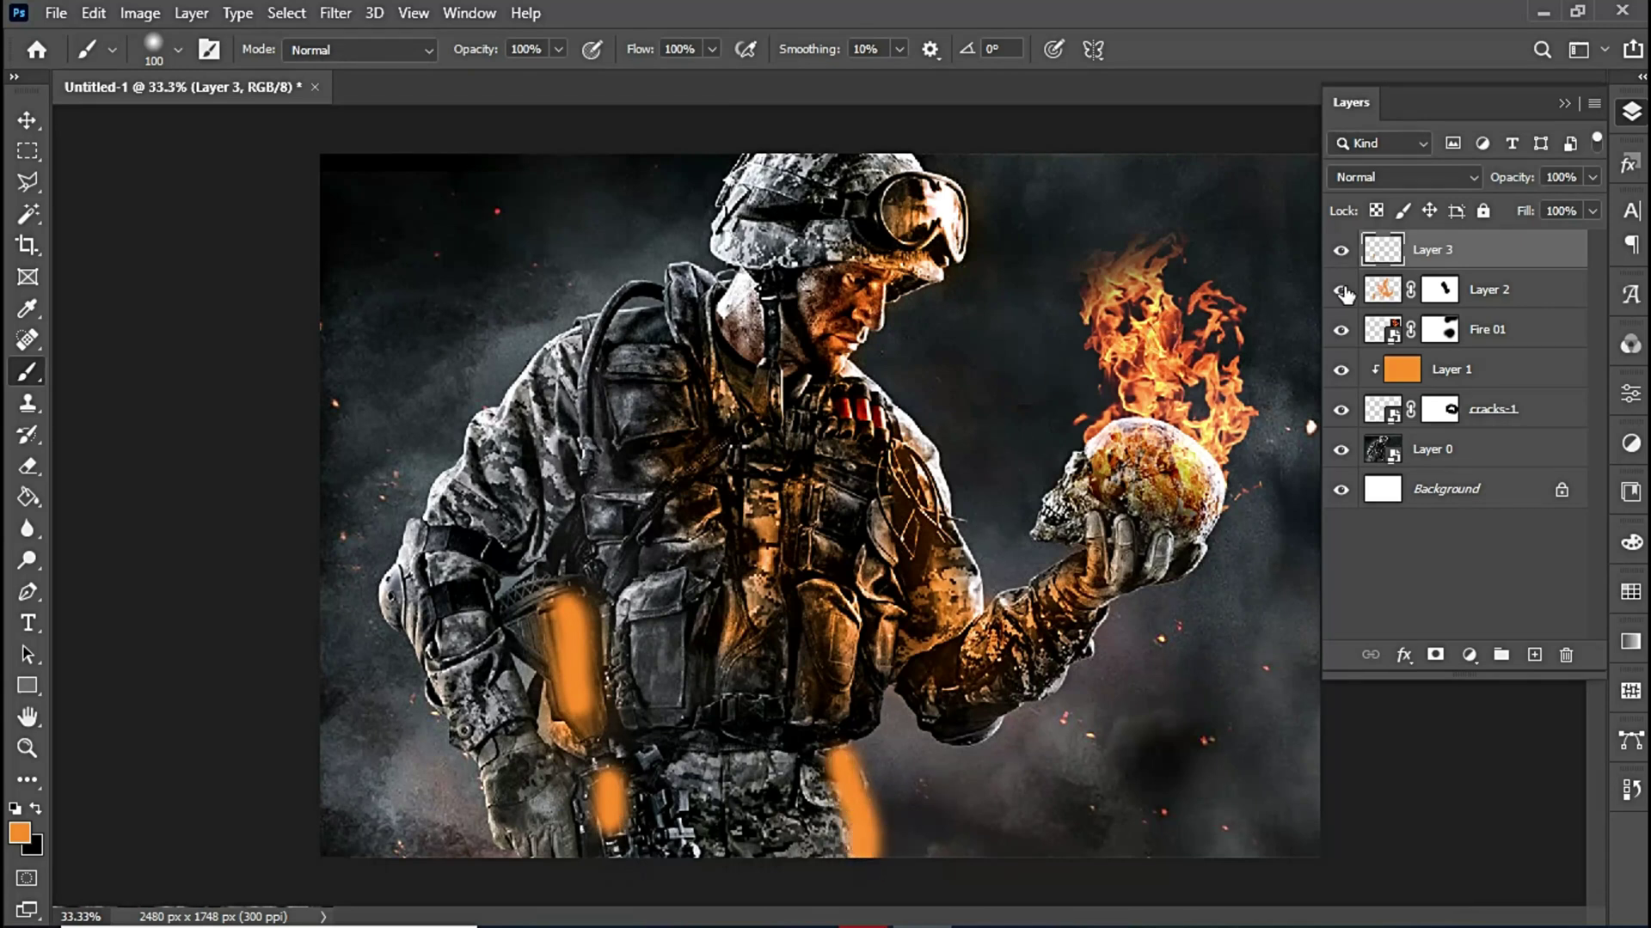
{"action": "left_click", "coordinate": [1393, 168]}
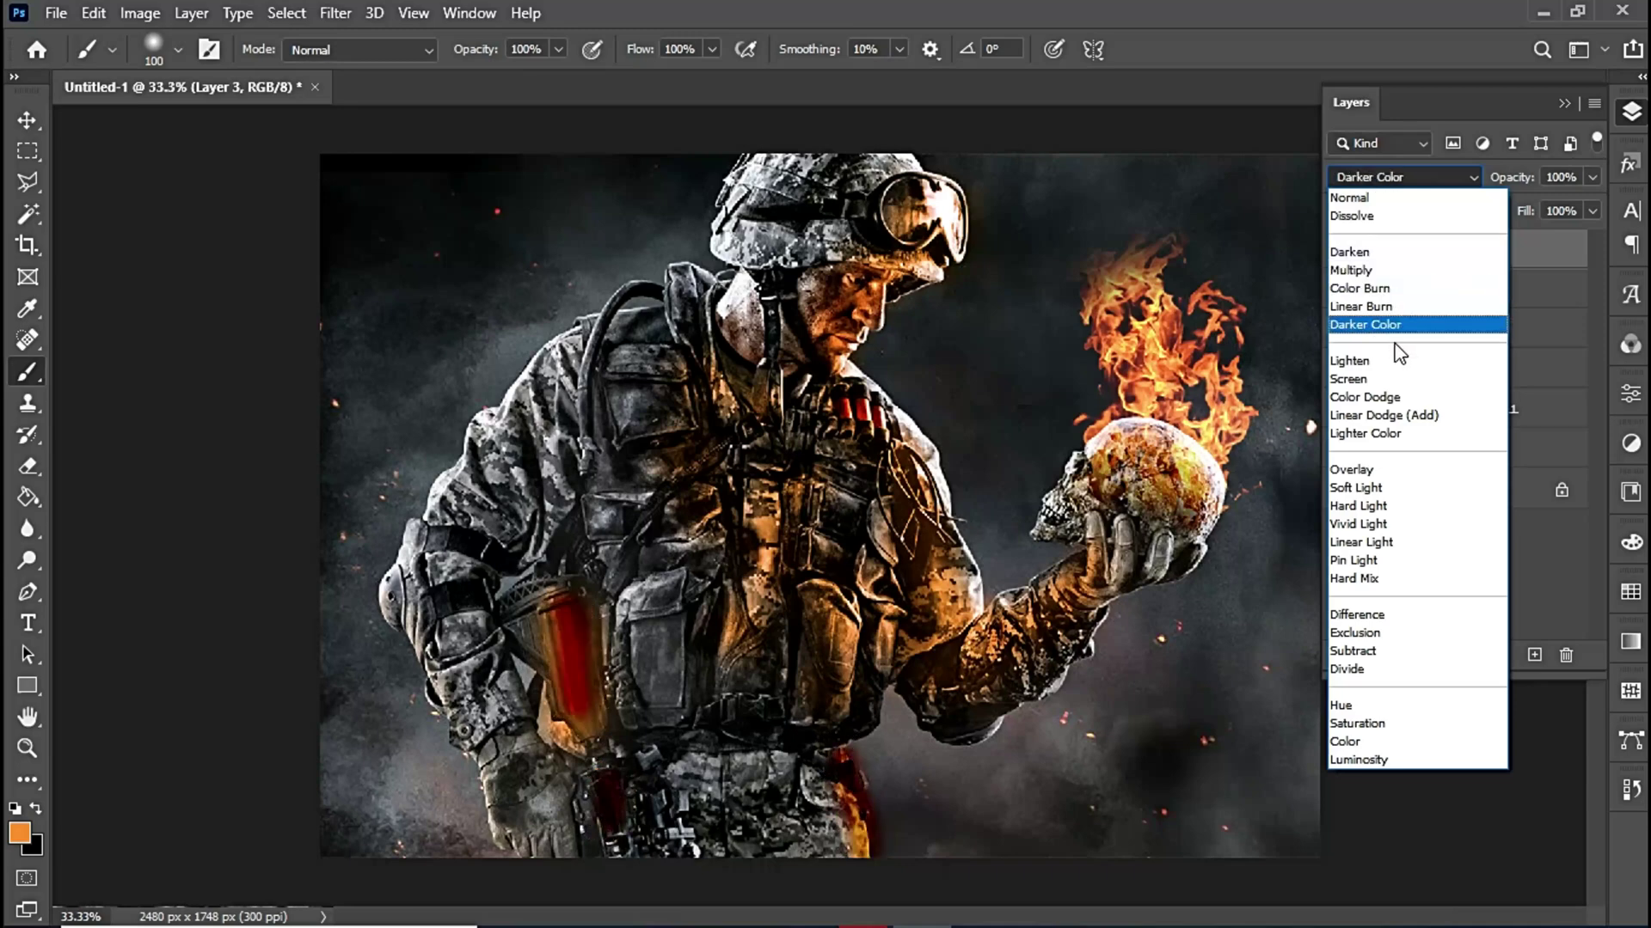
{"action": "left_click", "coordinate": [1379, 471]}
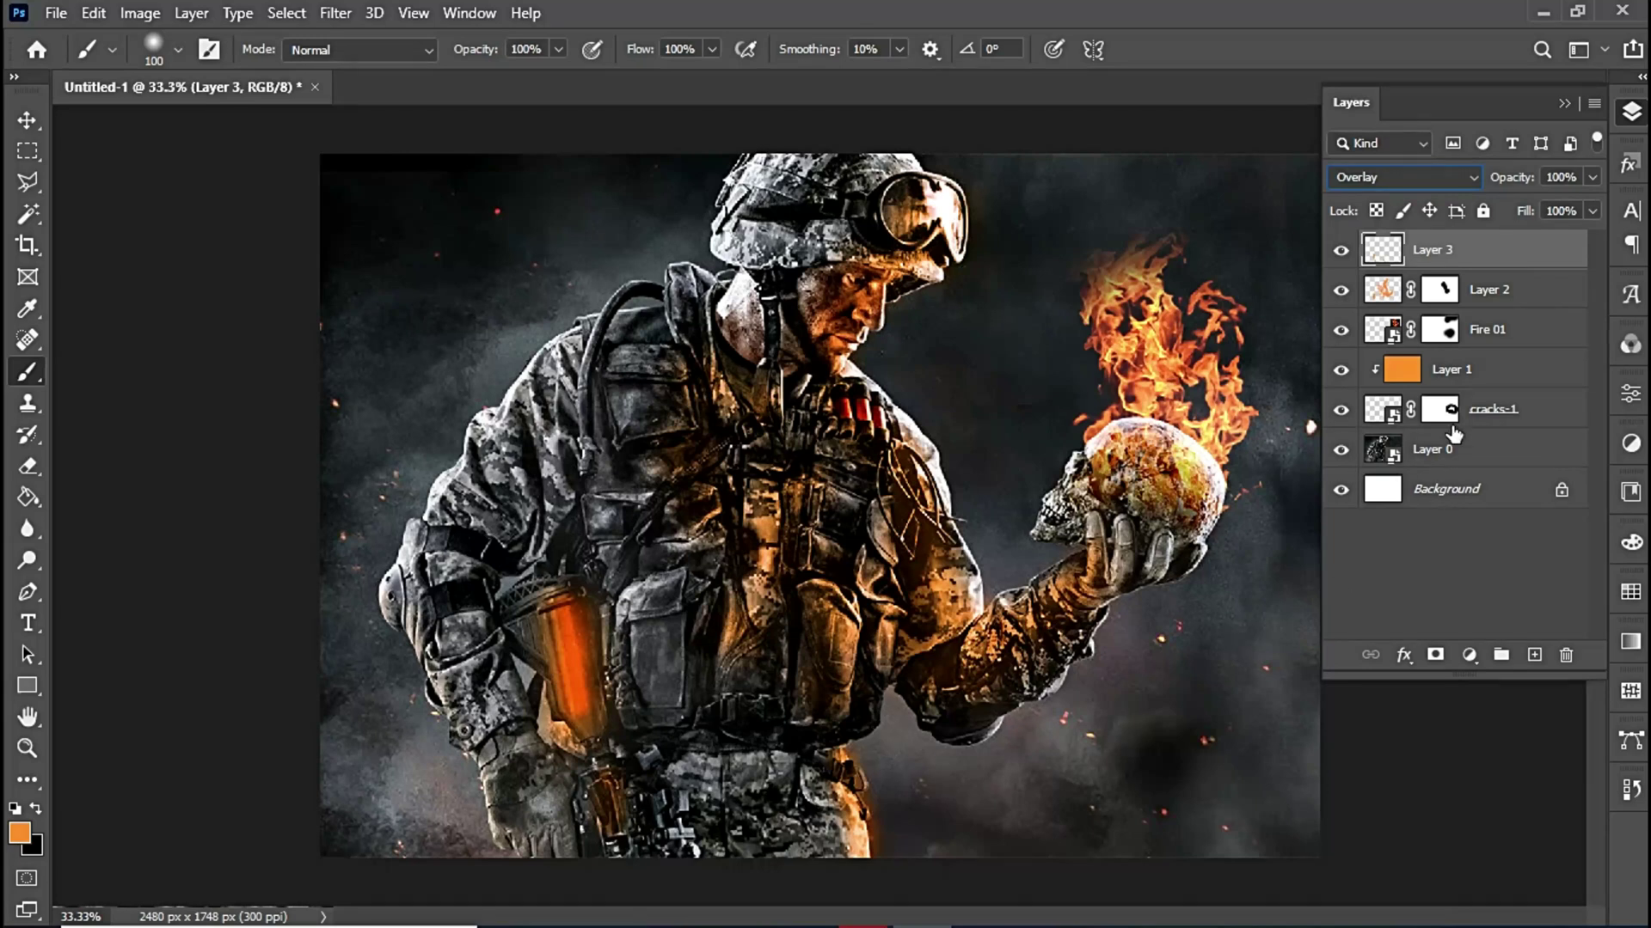
Add a layer mask to Layer 3 and collapse the Layers panel
{"action": "left_click", "coordinate": [1432, 654]}
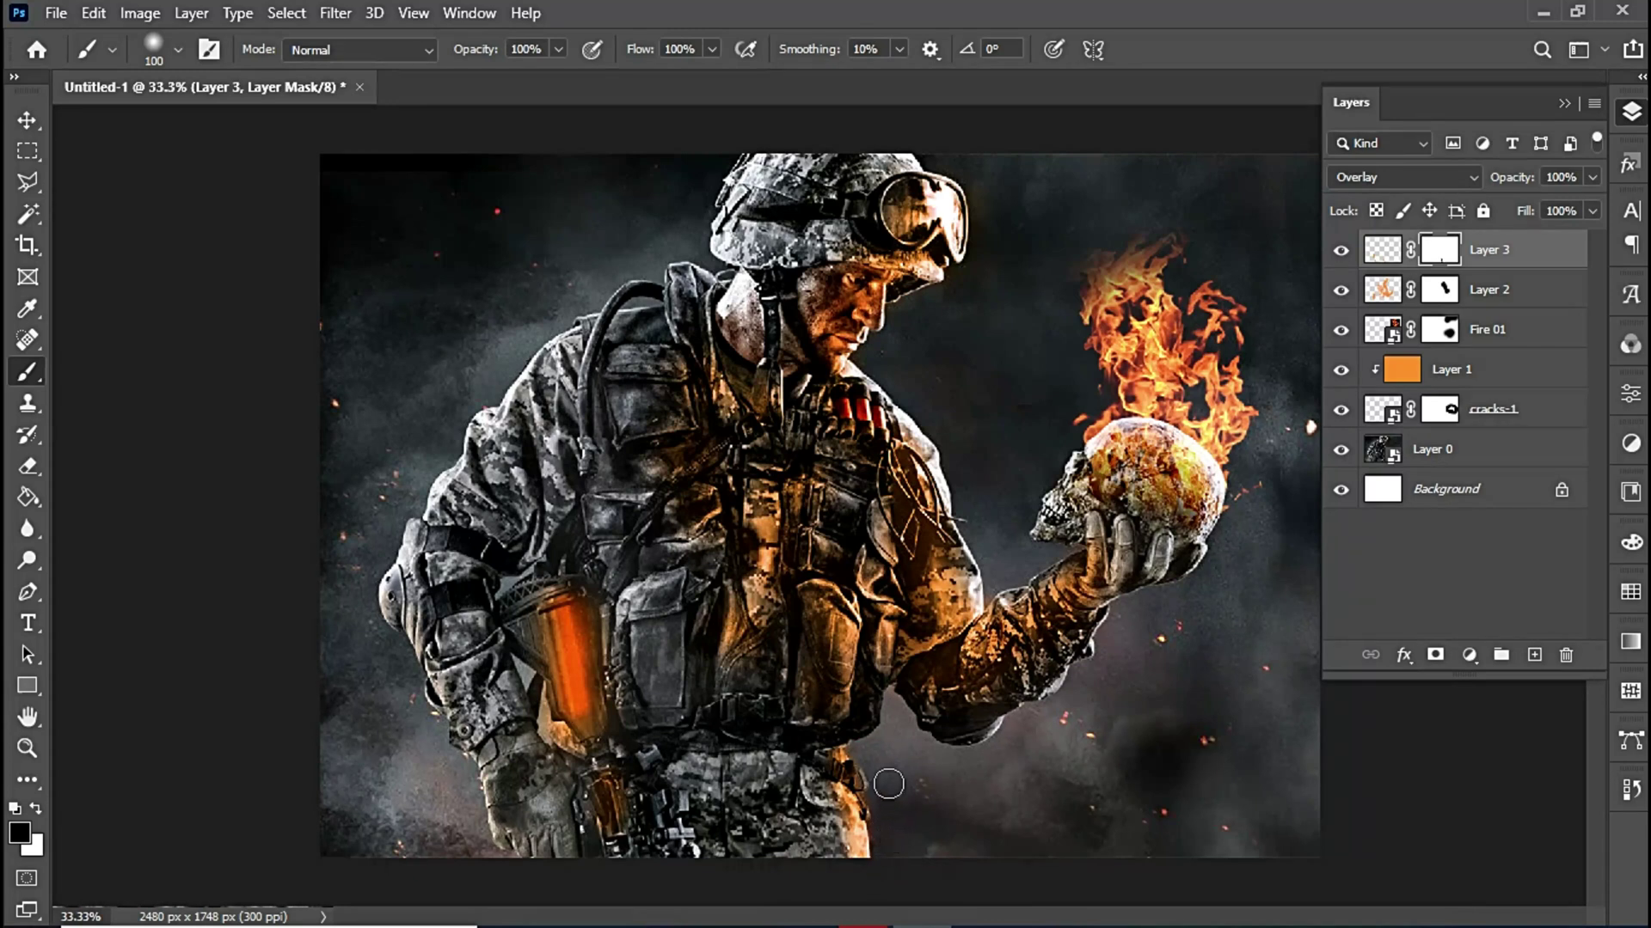
{"action": "left_click", "coordinate": [1566, 102]}
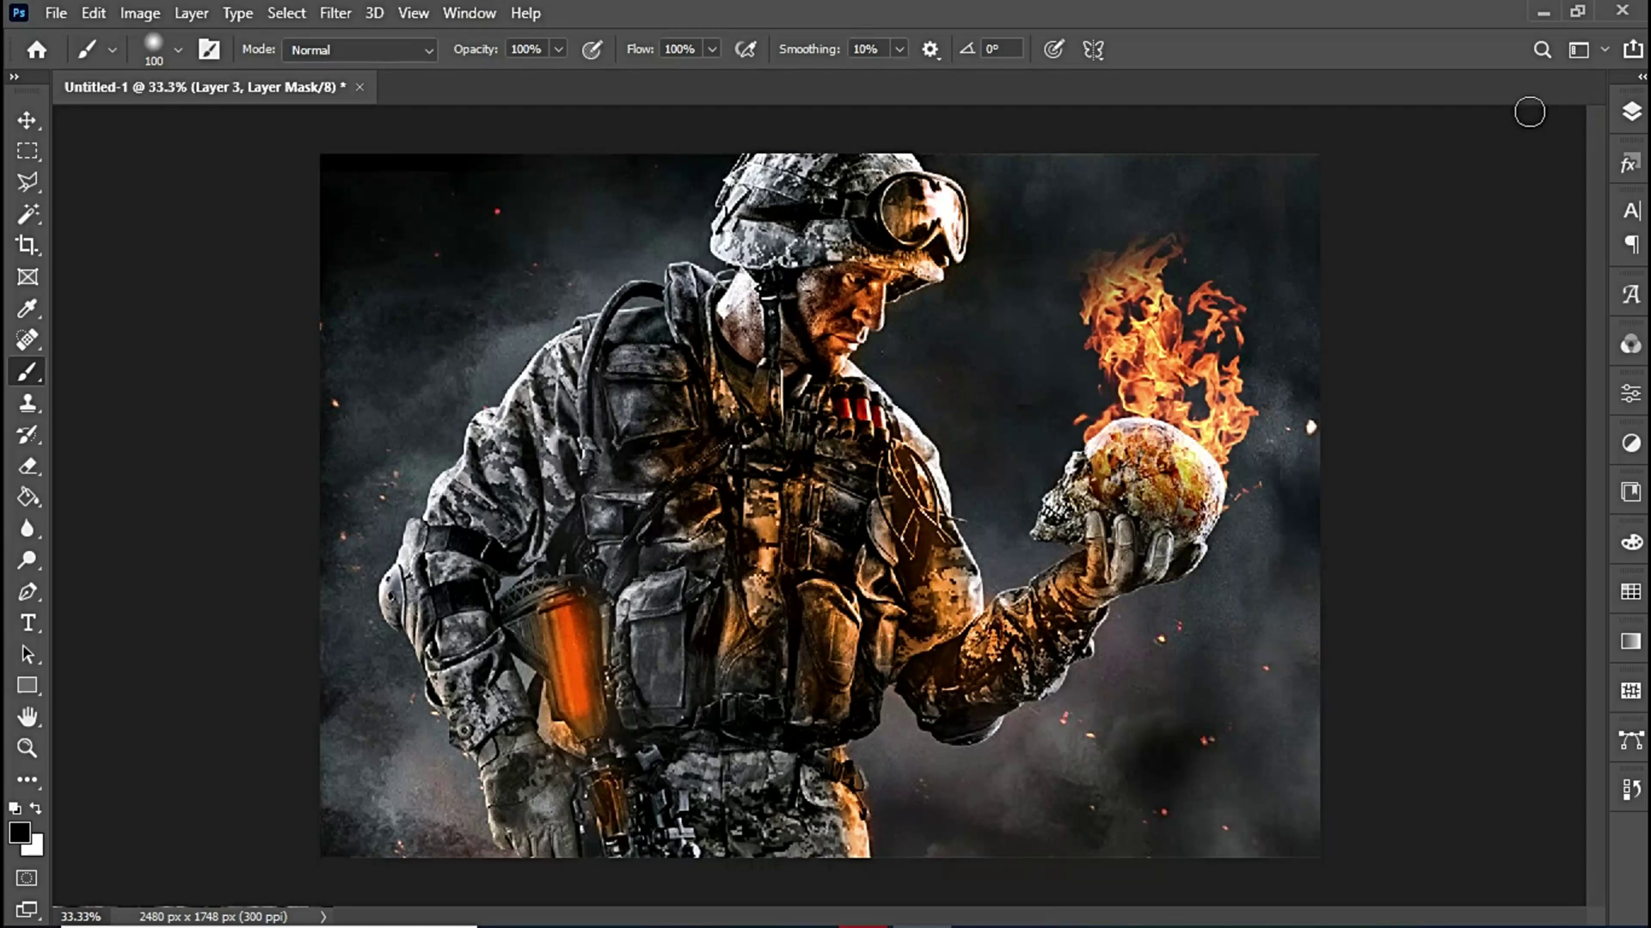
Show the finished soldier-and-flaming-skull composite full-screen on black, with menus and panels hidden
{"action": "key", "text": "f"}
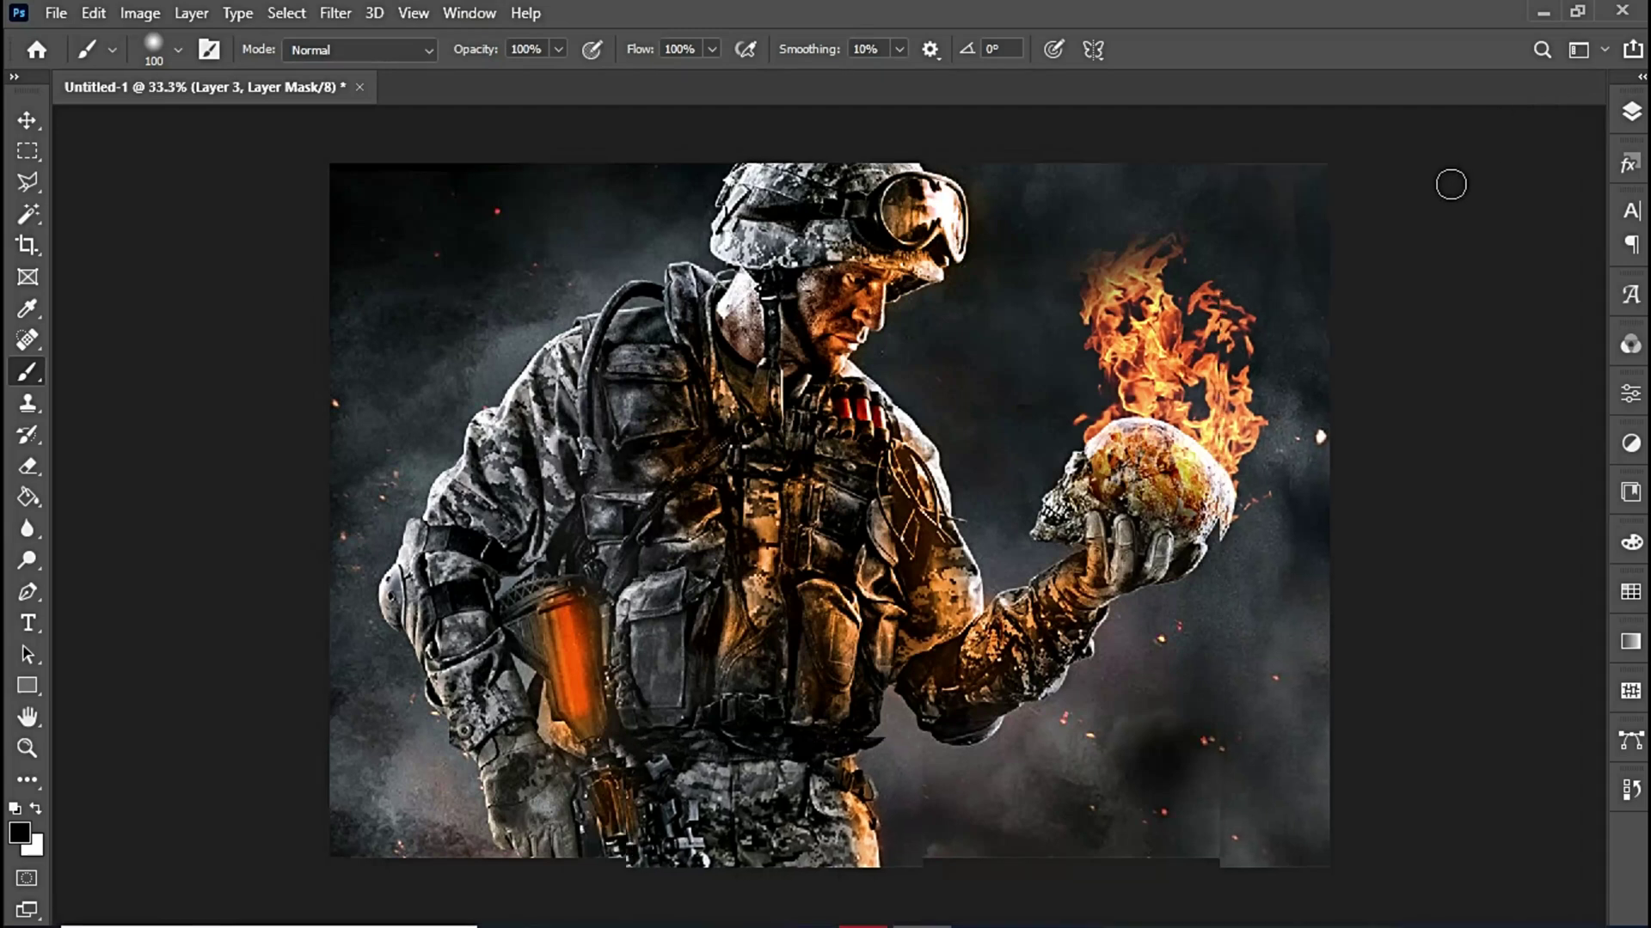
{"action": "key", "text": "f"}
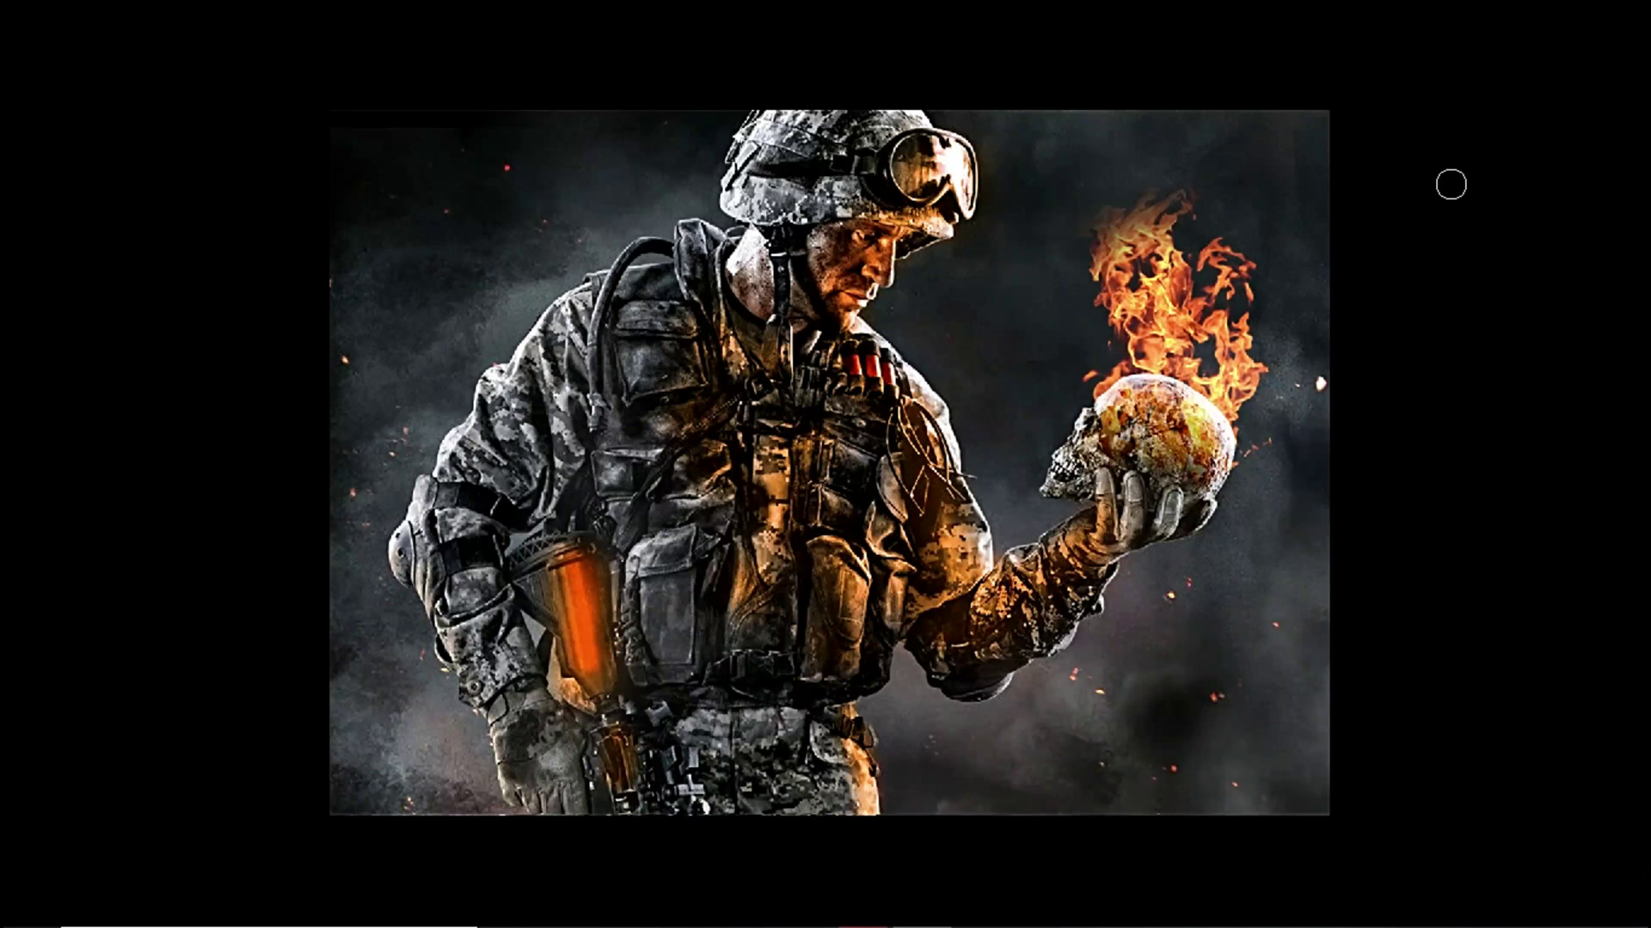
{"action": "mouse_move", "coordinate": [1638, 217]}
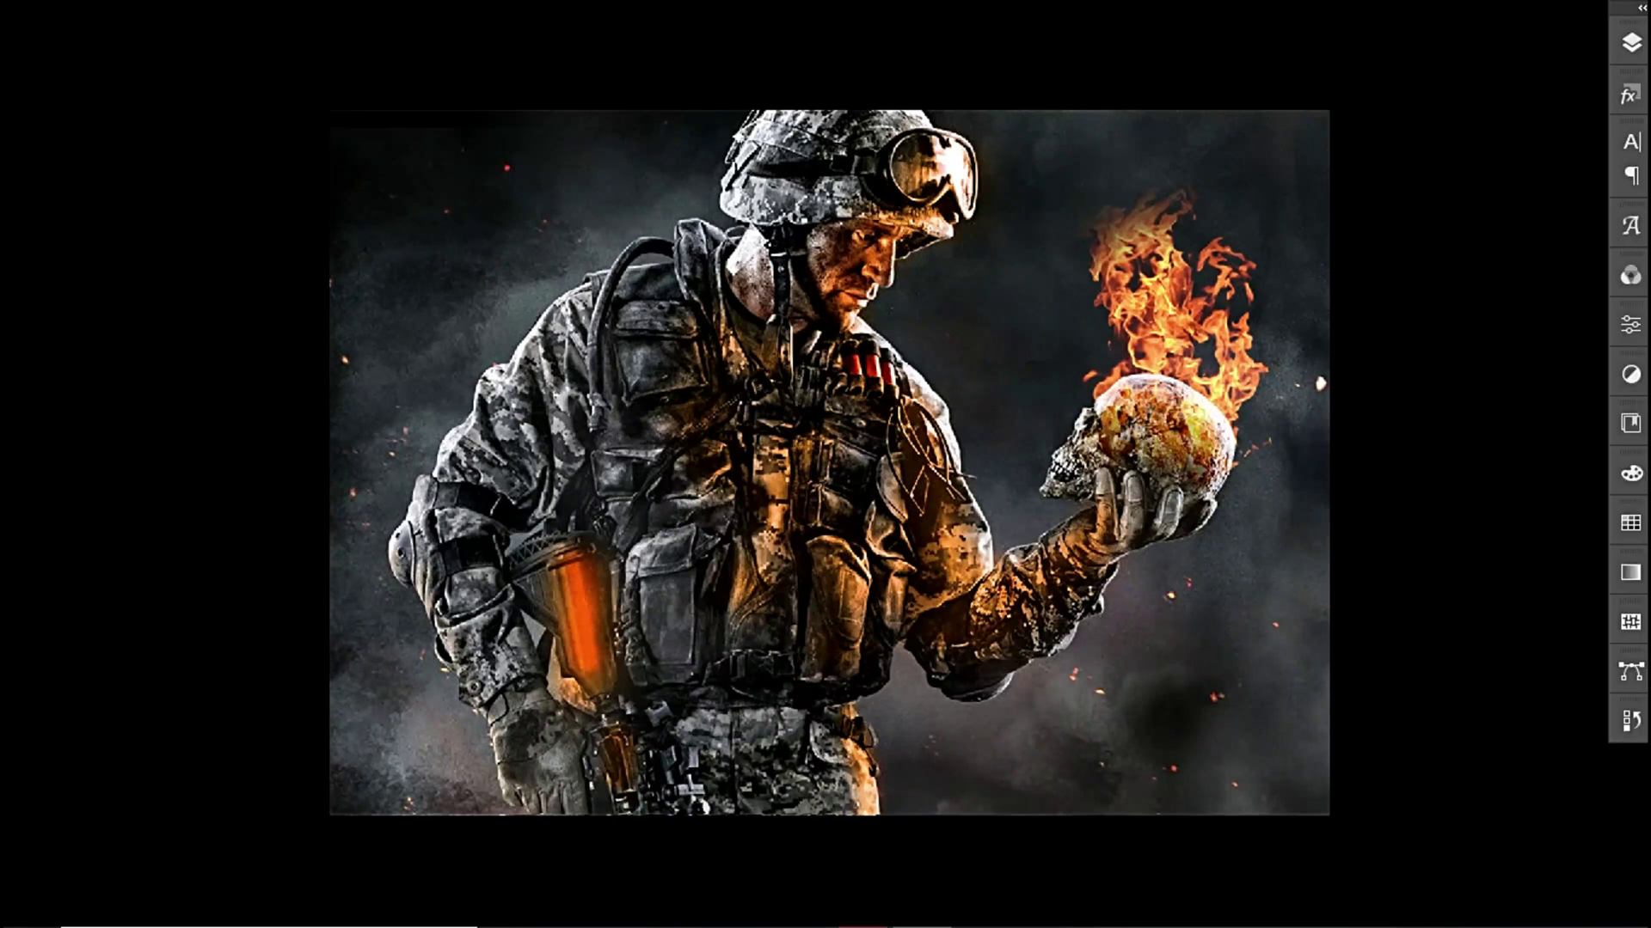